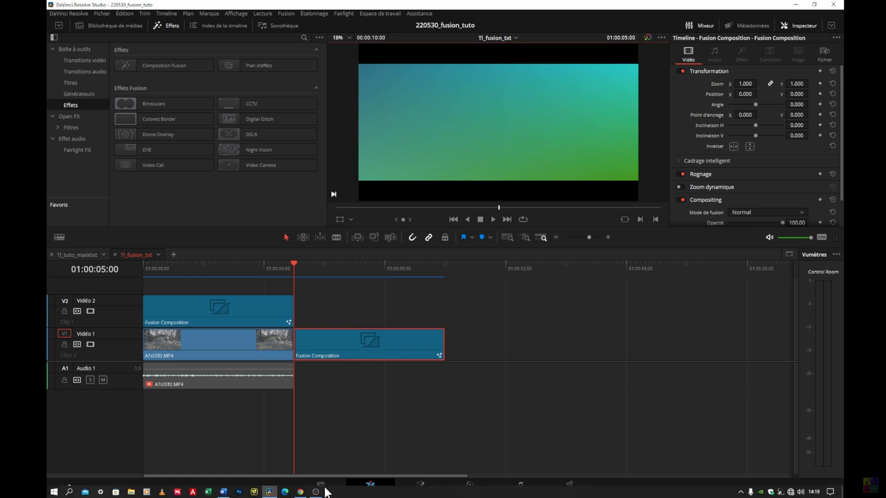
click(319, 488)
right_click(191, 318)
click(251, 368)
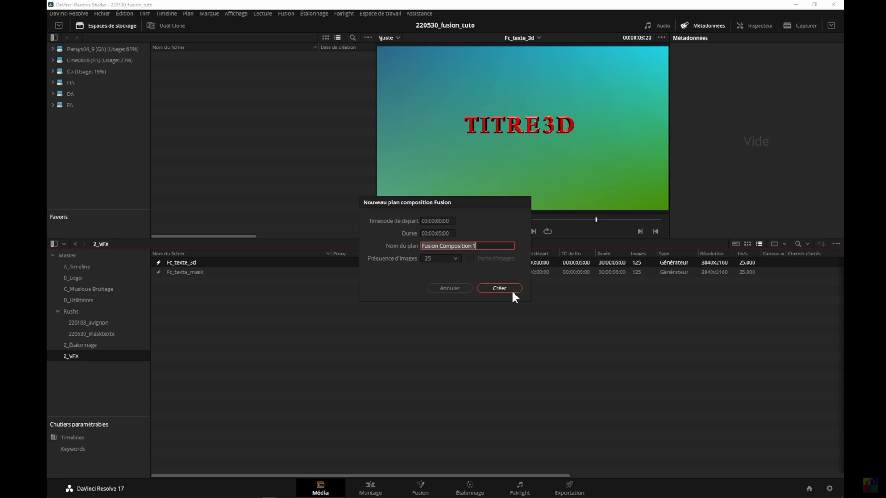
click(450, 288)
right_click(181, 263)
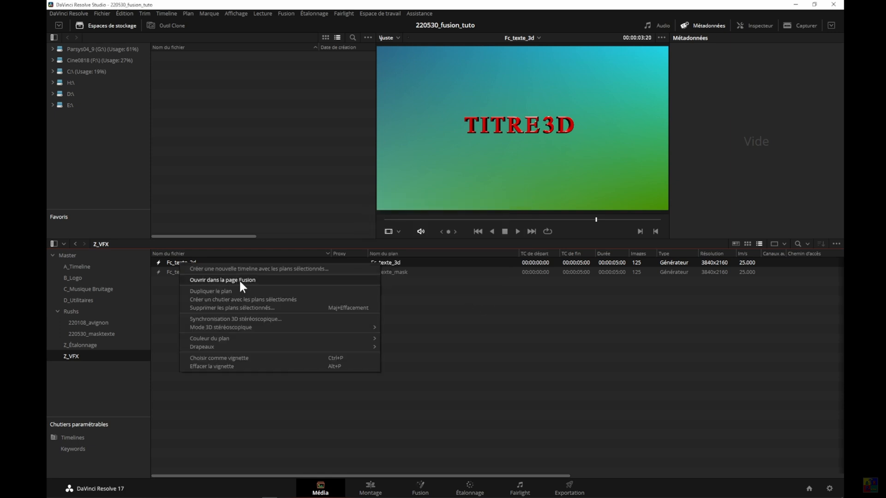
click(260, 407)
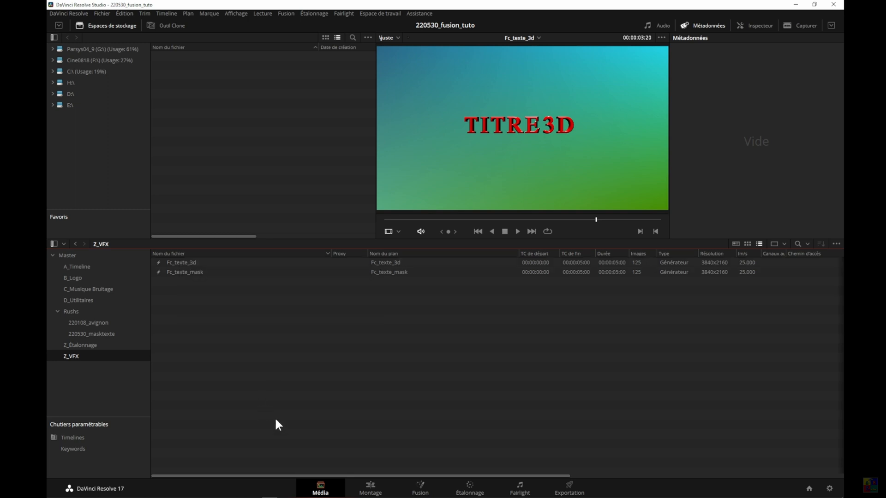
click(369, 485)
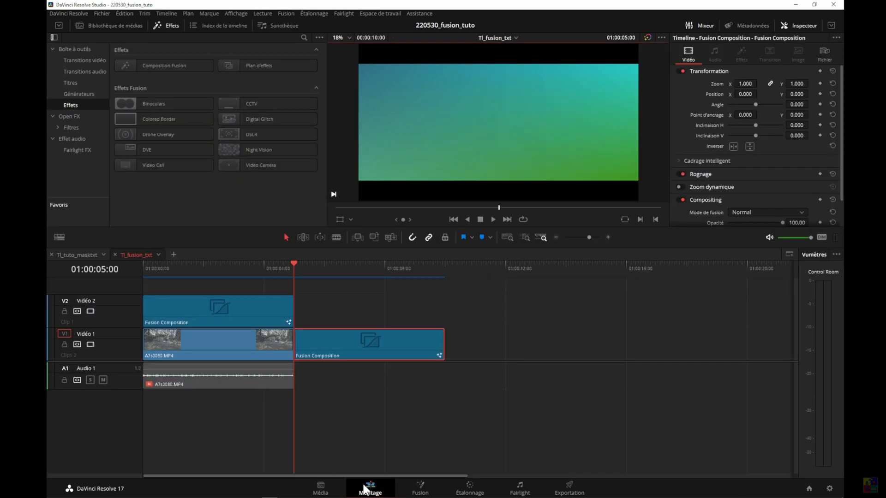
- Show the media library beside the timeline and open the selected Fusion Composition clip on the Fusion page
click(95, 27)
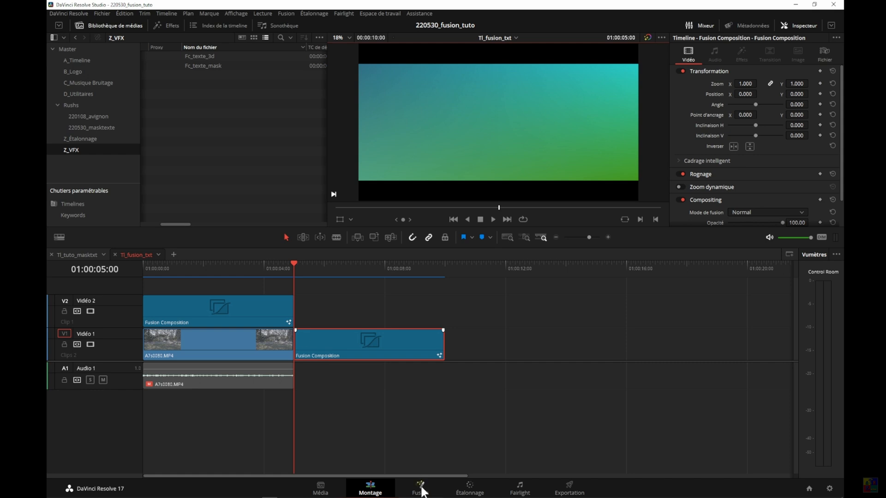
click(421, 488)
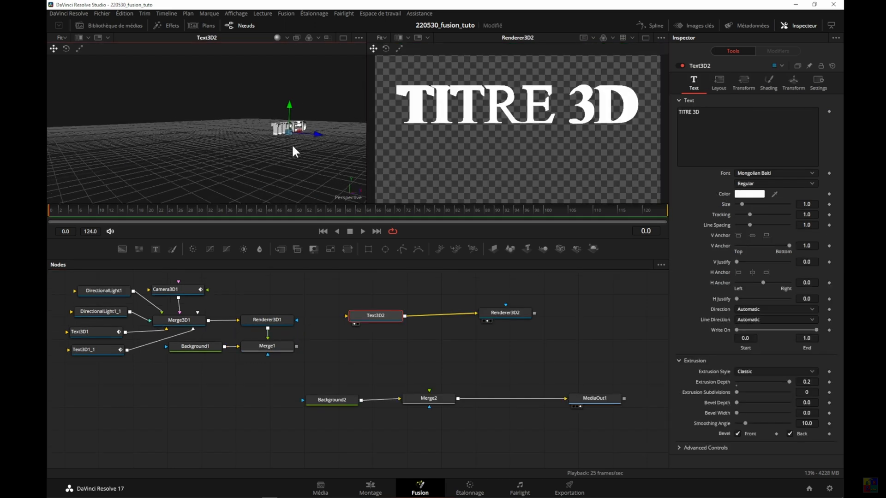
drag(292, 143, 269, 161)
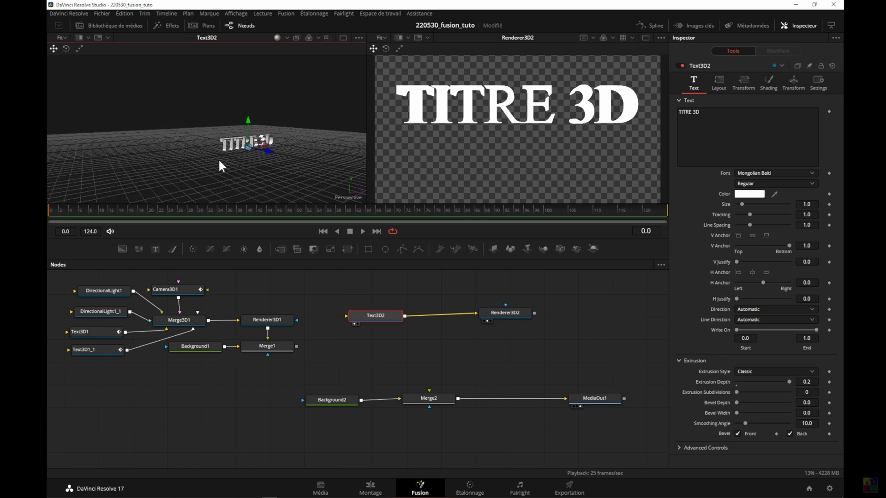
drag(199, 166, 164, 175)
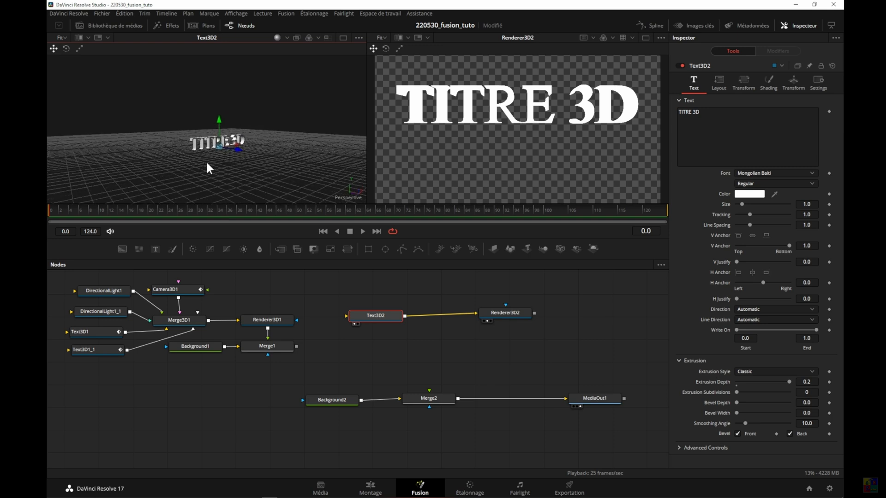
scroll(212, 167, up, 2)
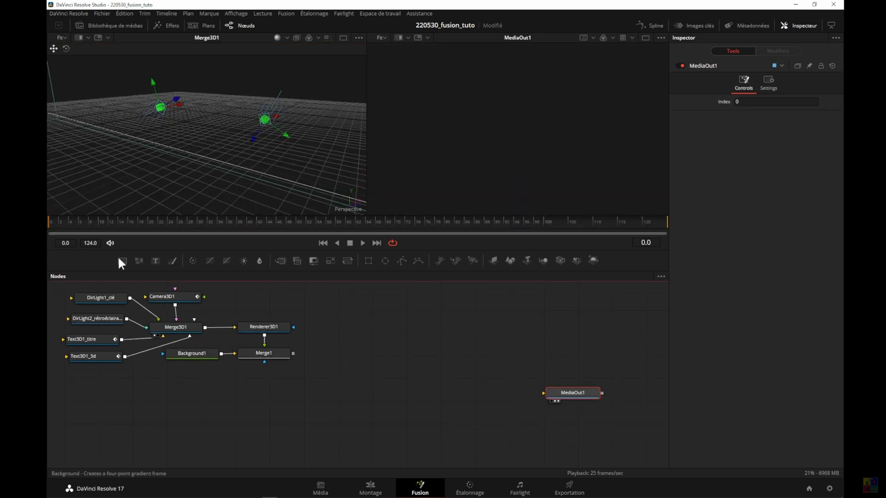
- Add a Background node connected to MediaOut1 and set its colour type to Four Corner
drag(120, 260, 553, 391)
drag(382, 392, 381, 393)
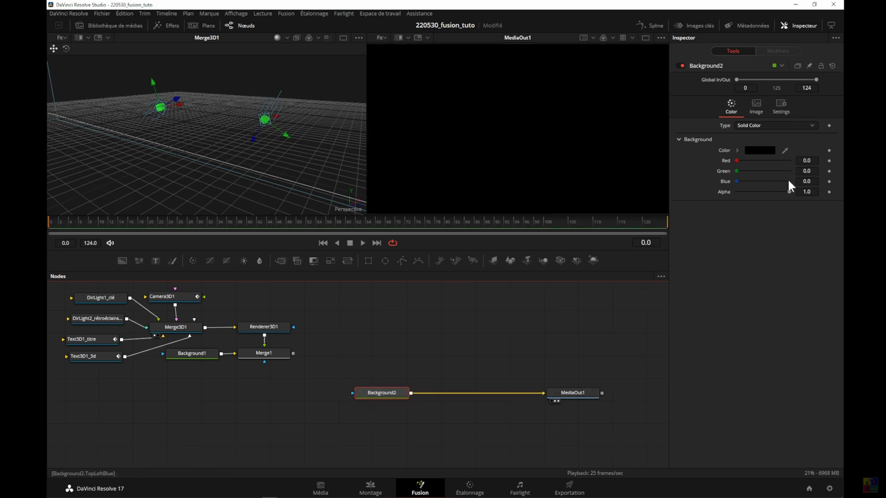
drag(790, 190, 830, 198)
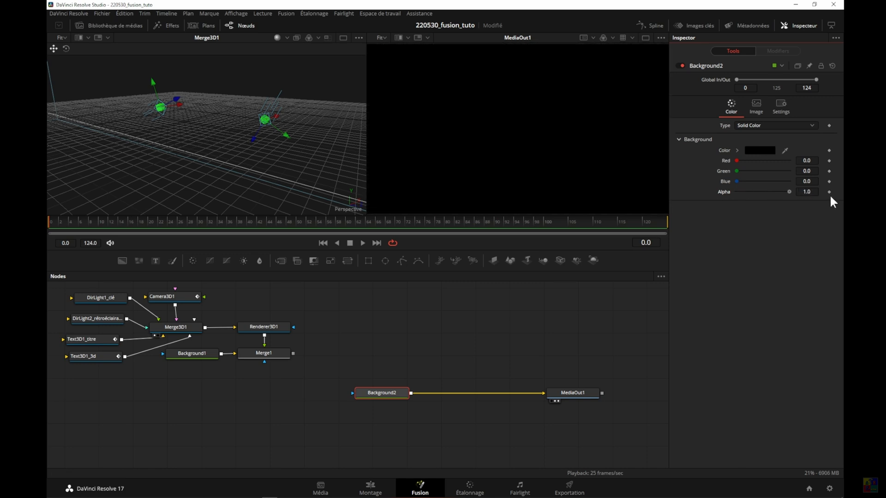
click(748, 126)
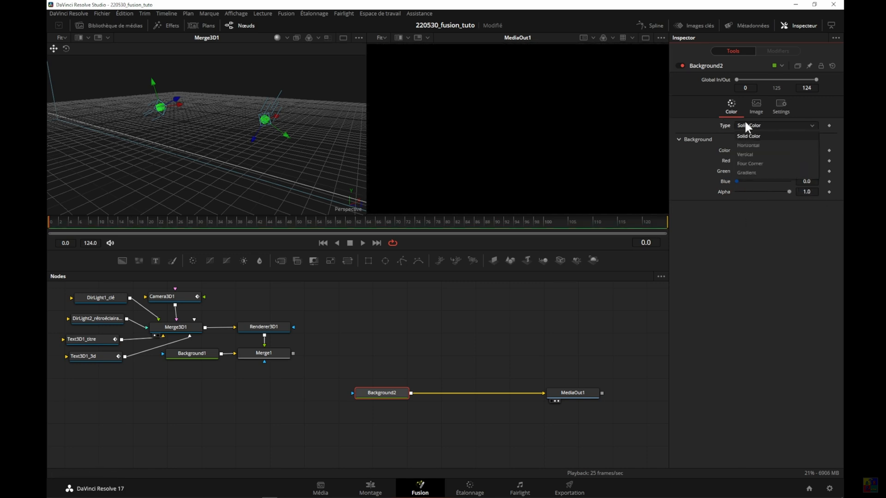
click(744, 163)
click(379, 396)
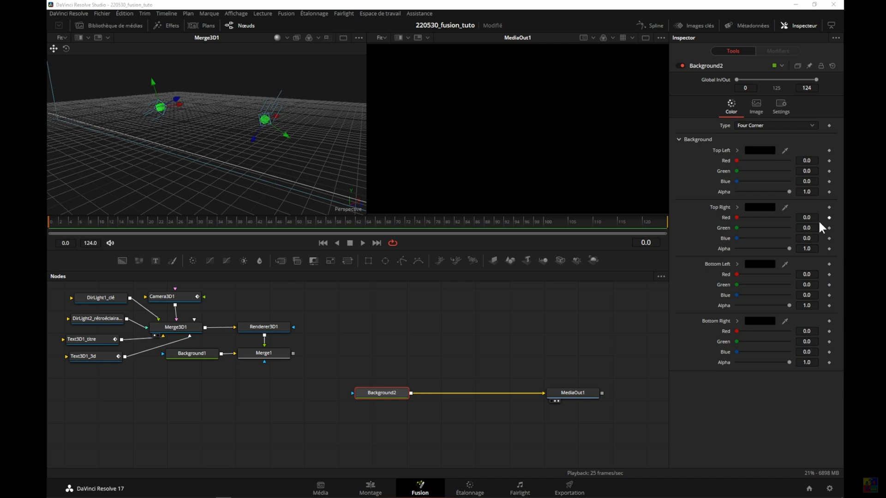
- Set the top left colour of the four-corner background to #2a6787
click(764, 150)
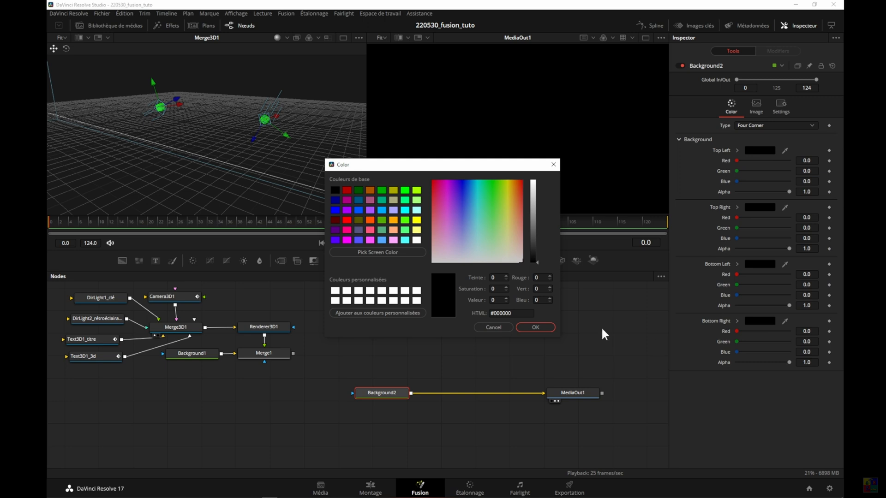
drag(437, 209, 469, 203)
drag(536, 262, 537, 218)
drag(513, 313, 476, 311)
text(#2a6787)
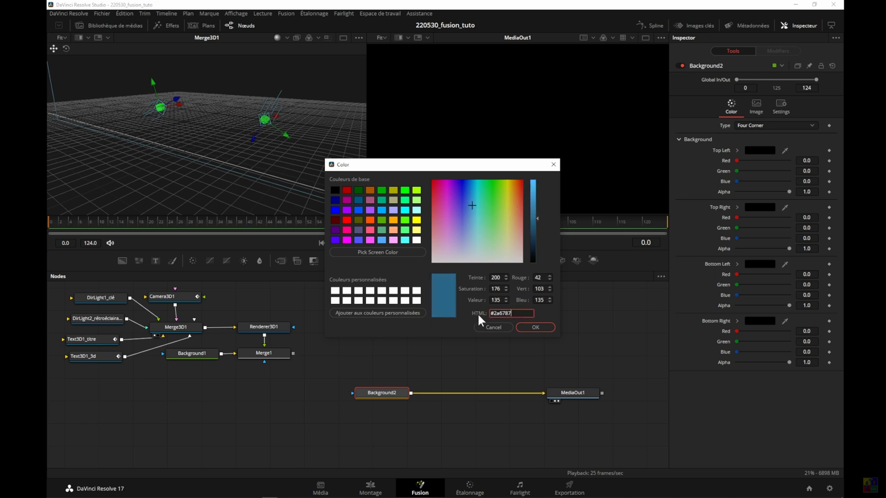
click(526, 327)
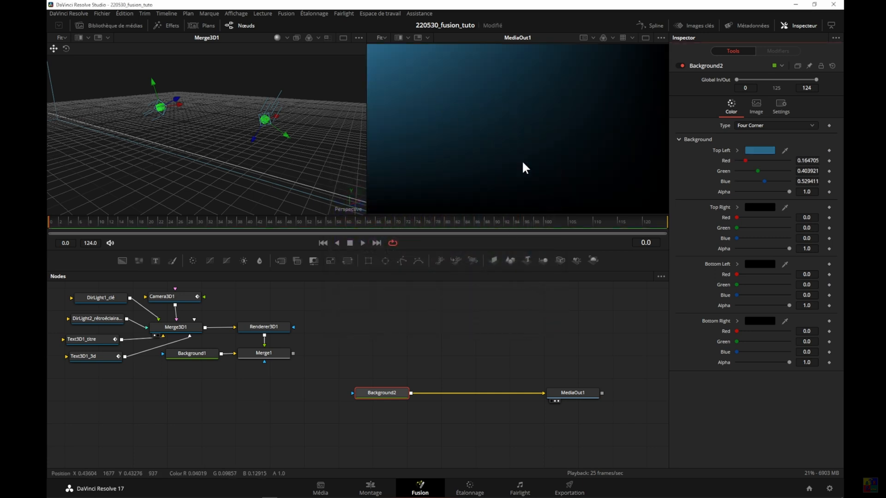
- Set the top right colour of the four-corner background to #20d3e7
click(759, 206)
drag(531, 314, 490, 313)
text(#20d3e7)
click(530, 327)
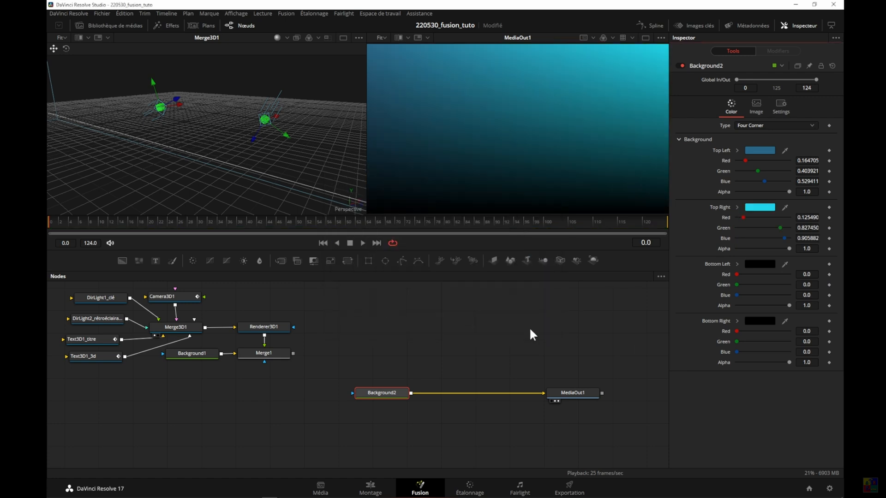
- Set the bottom left colour of the four-corner background to #54aa7f
click(759, 264)
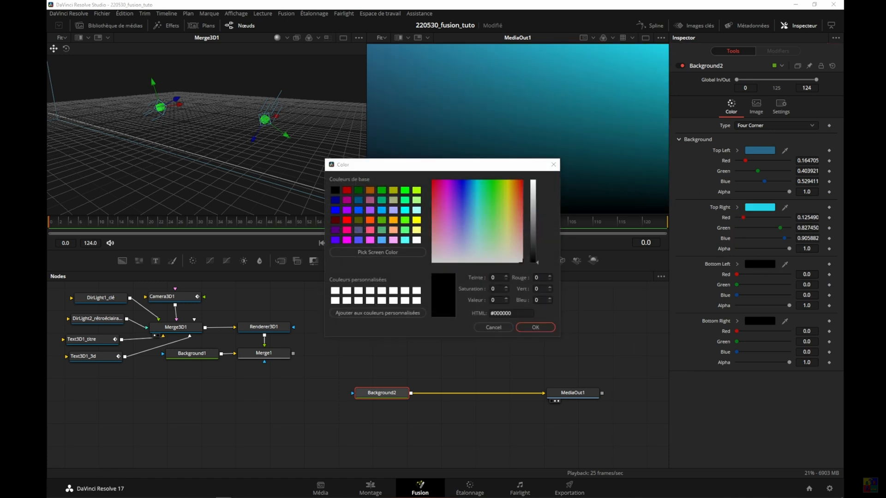
drag(531, 313, 490, 313)
text(#54aa7f)
click(535, 328)
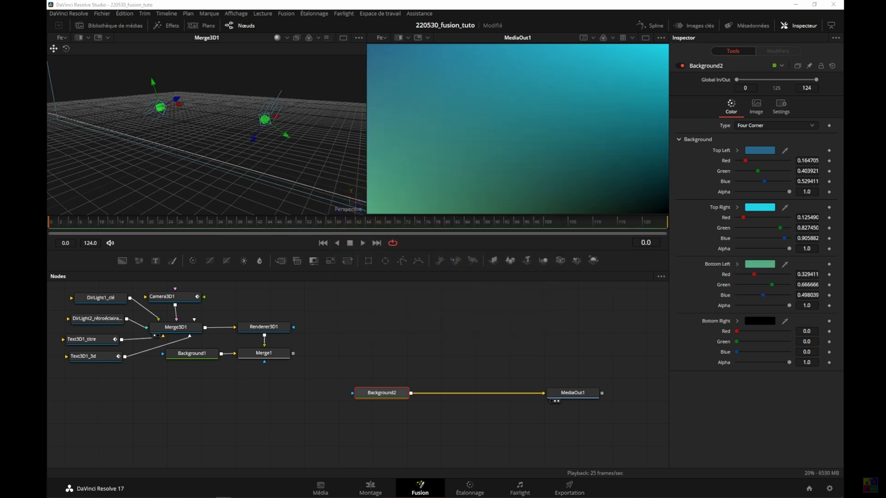
- Set the bottom right colour of the four-corner background to #488e00
click(760, 321)
drag(531, 313, 483, 314)
text(#488e00)
click(535, 327)
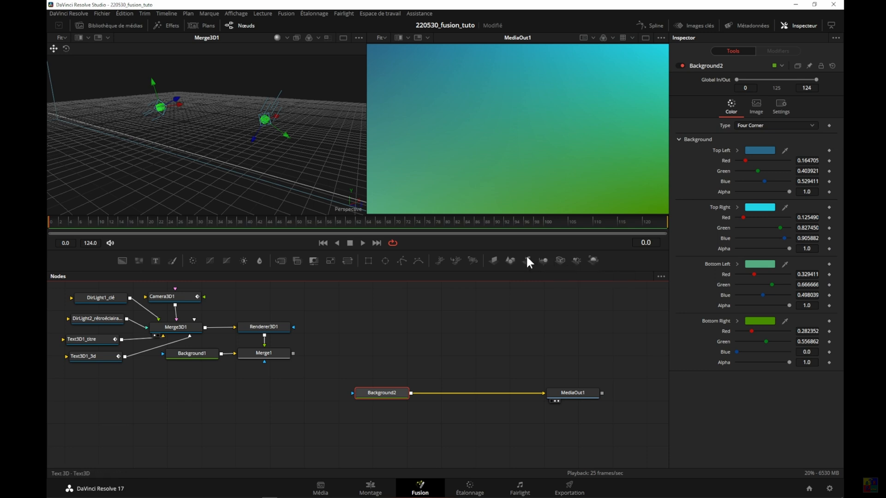
- Add a Text 3D node and a Renderer 3D node above the background, showing the text in the first viewer and the renderer in the second
drag(527, 259, 414, 339)
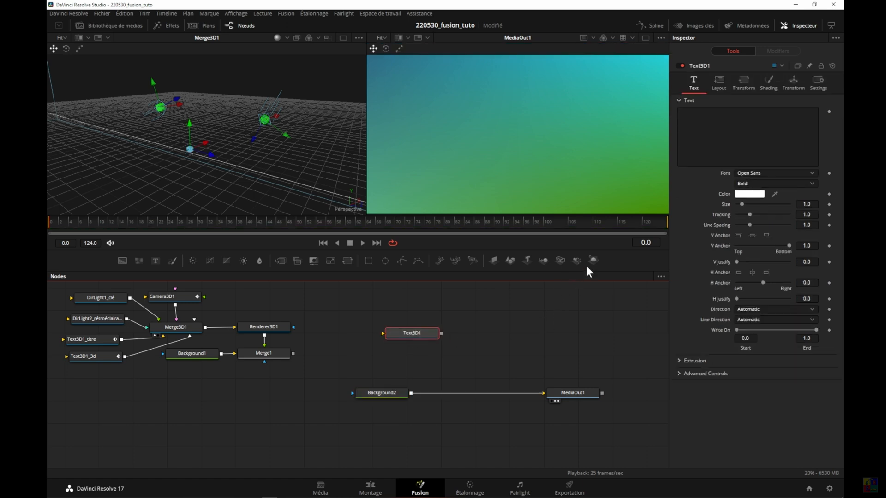
drag(593, 259, 516, 334)
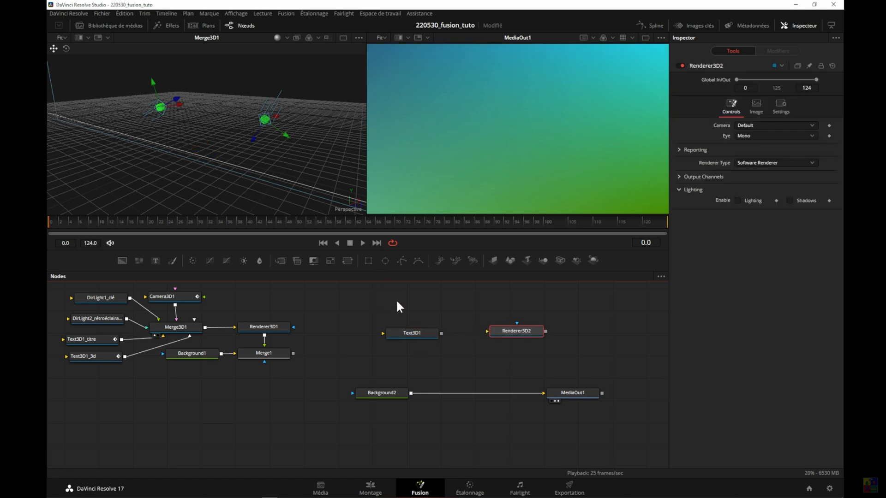
drag(404, 329, 261, 148)
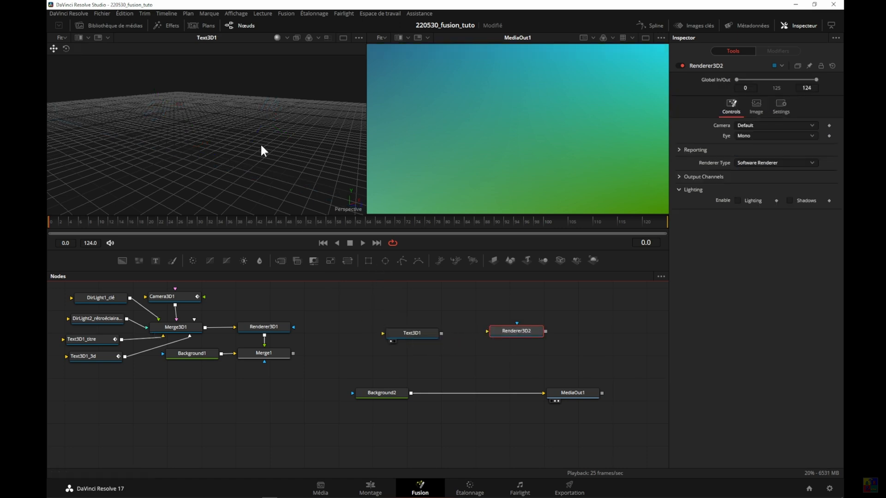
drag(507, 331, 543, 158)
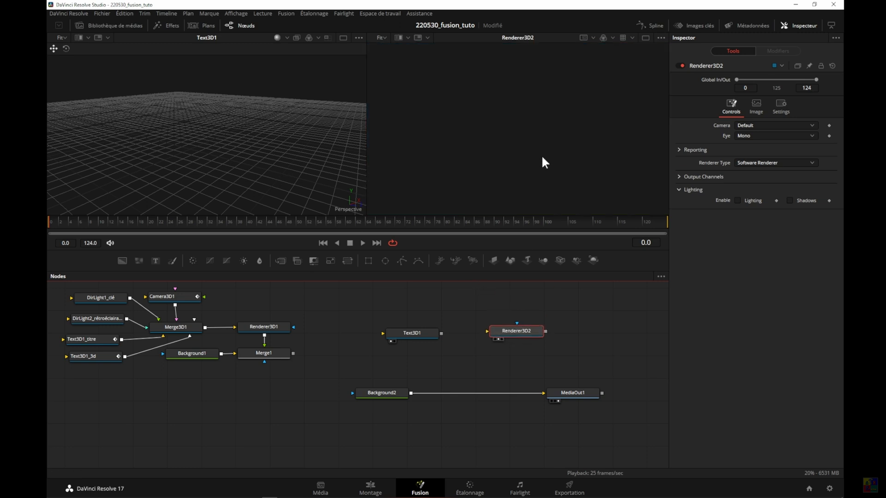
- Connect Text3D1 to Renderer3D2 and set its text to "TITRE 3D"
drag(441, 333, 487, 331)
text(TITRE)
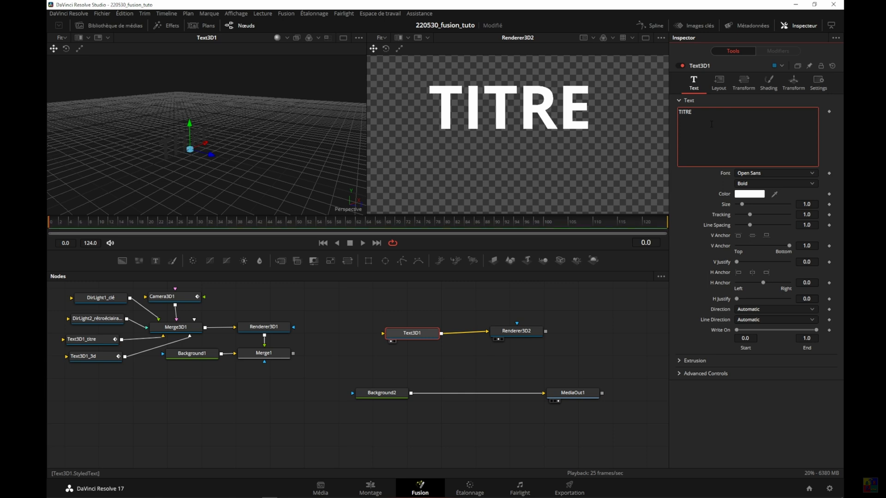
text( 3D)
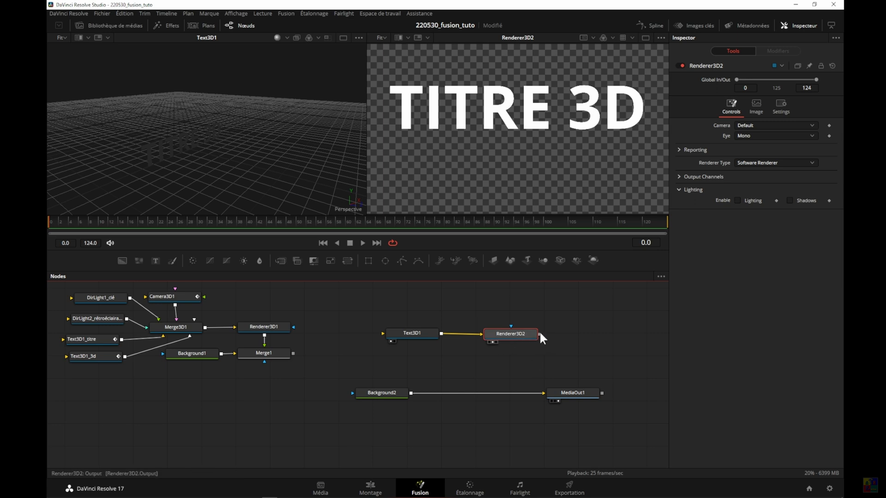
- Merge the Renderer3D2 output over Background2 ahead of MediaOut1, and show MediaOut1 in the second viewer
drag(539, 334, 409, 392)
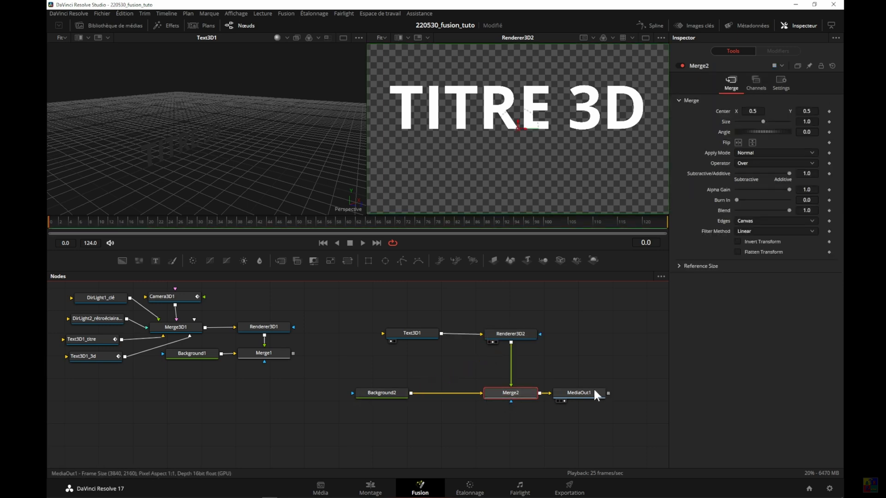
drag(577, 396, 587, 396)
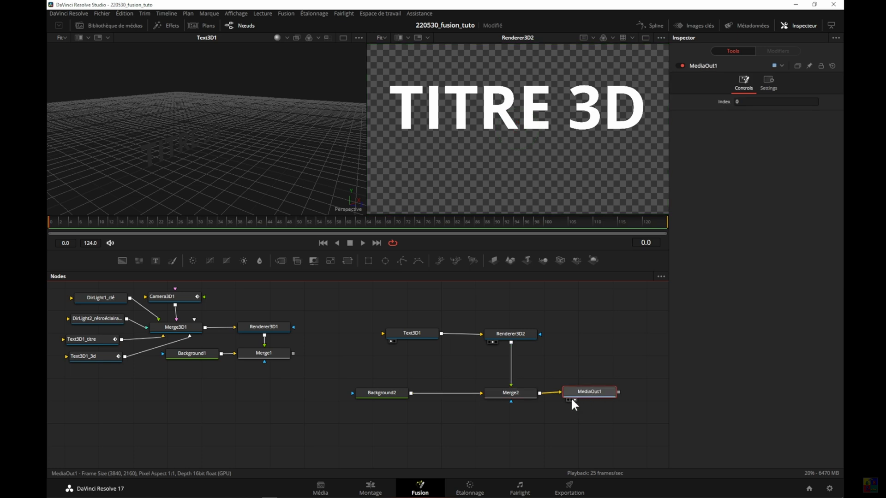
click(572, 399)
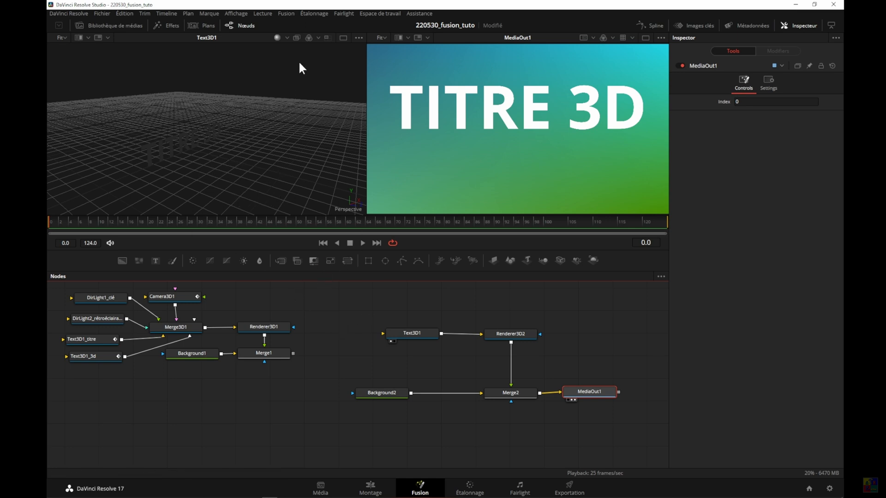
- Switch the 3D viewer showing Text3D1 to Solid shading and check its shading options
click(277, 38)
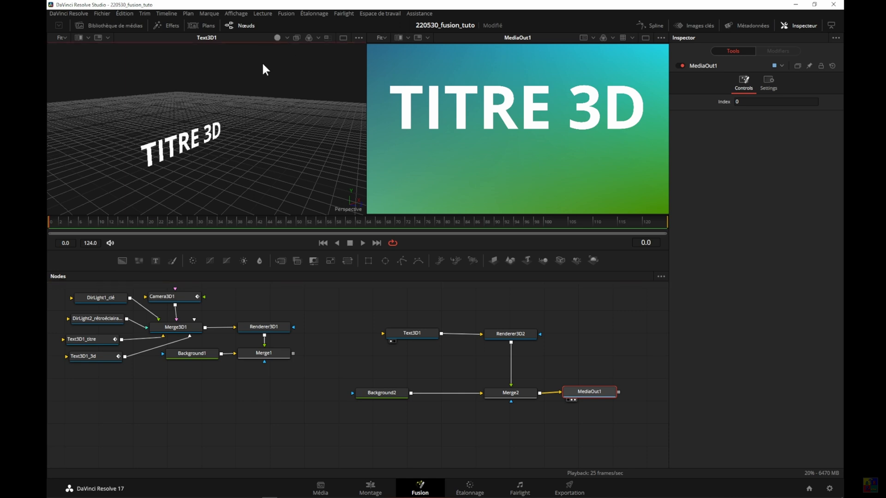
click(287, 38)
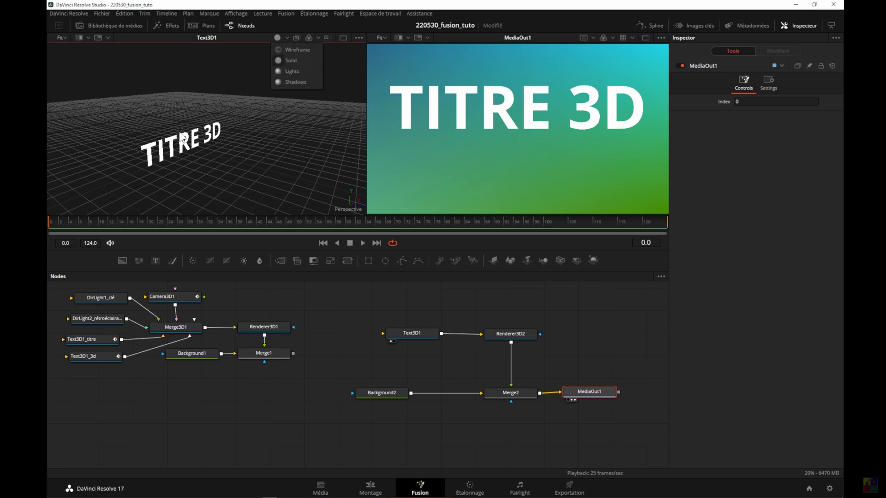
- Set the font of the Text3D1 title to Mongolian Baiti
click(412, 339)
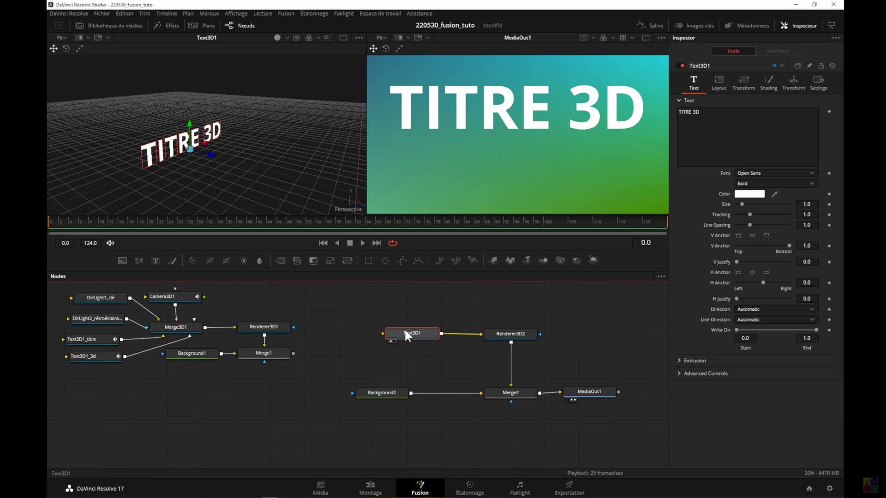
click(813, 172)
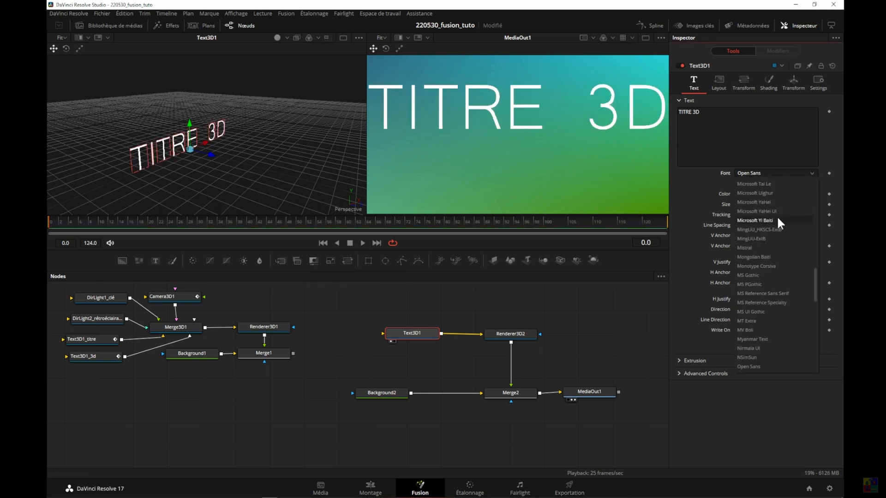
click(749, 257)
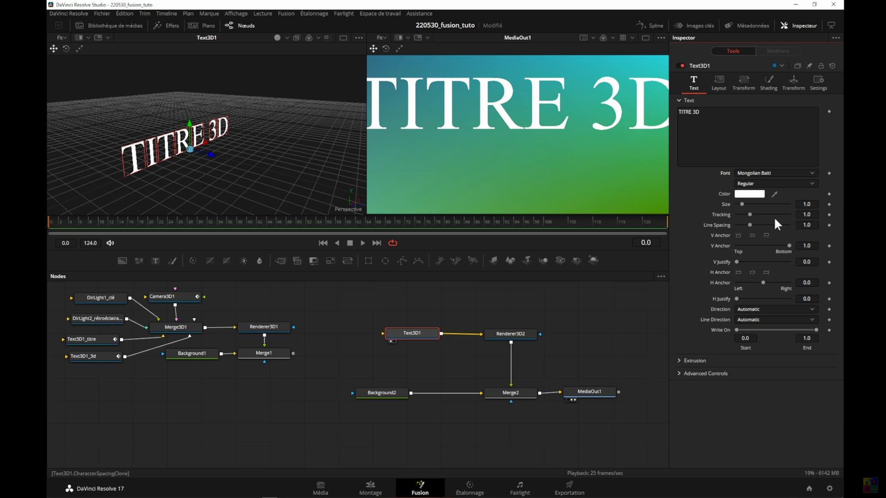
- Color the Text3D1 title red (#ff0000) and give it an extrusion depth of 0.2
click(741, 194)
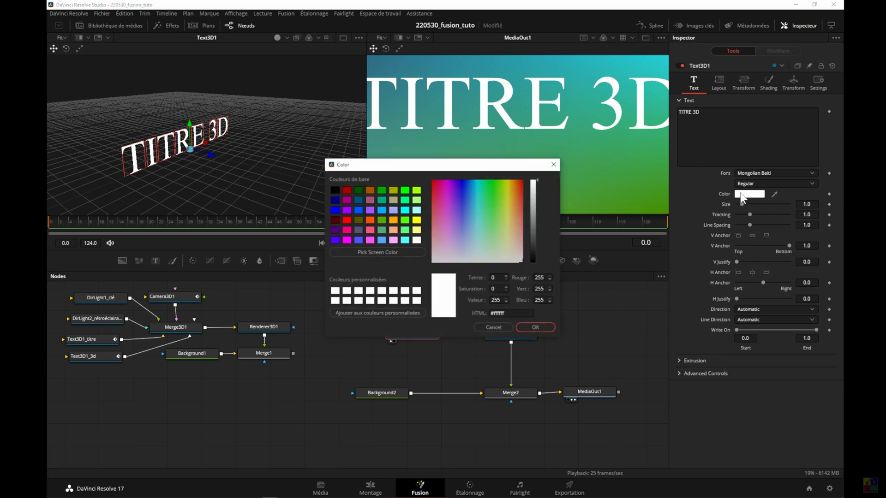
click(344, 221)
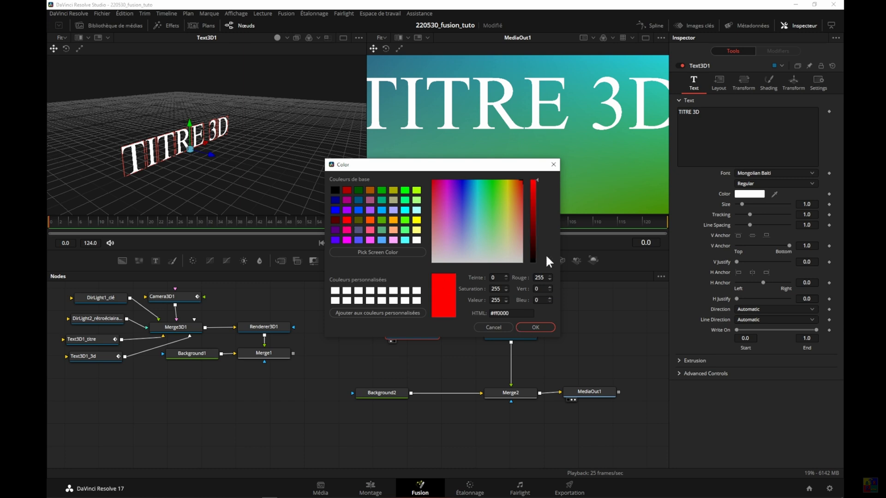
click(535, 326)
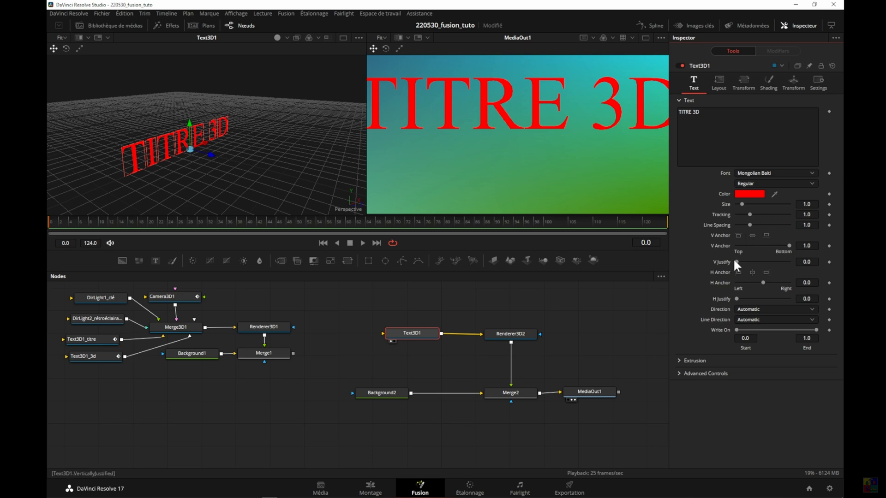
click(678, 362)
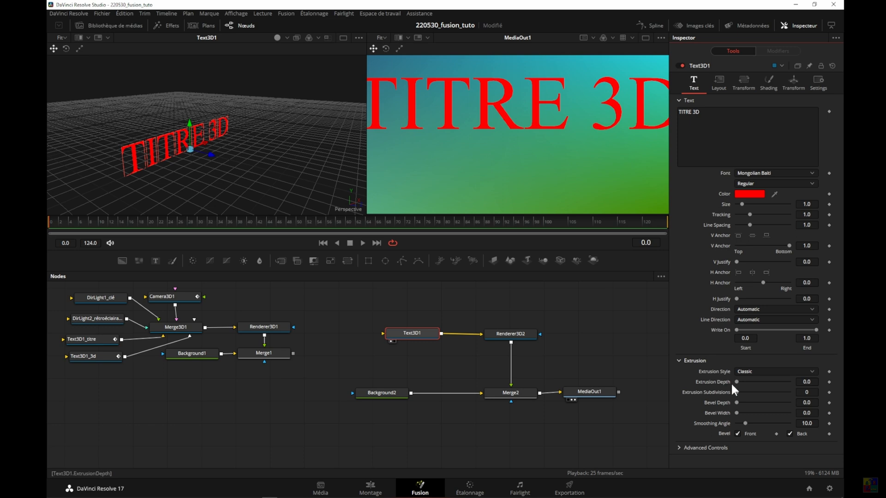
drag(737, 382, 806, 382)
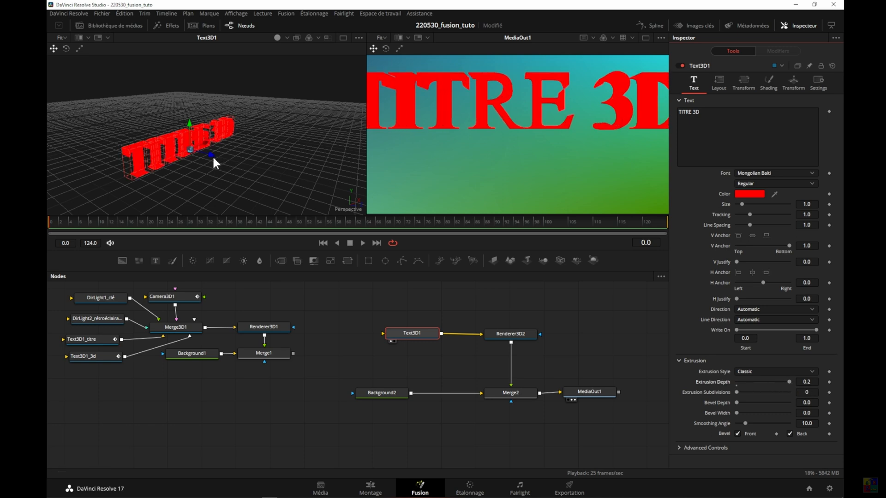
- Push the title back along the Z axis to about -0.63 so the whole text fits in the frame
mouse_move(212, 151)
mouse_down()
mouse_move(187, 146)
mouse_move(194, 150)
mouse_up()
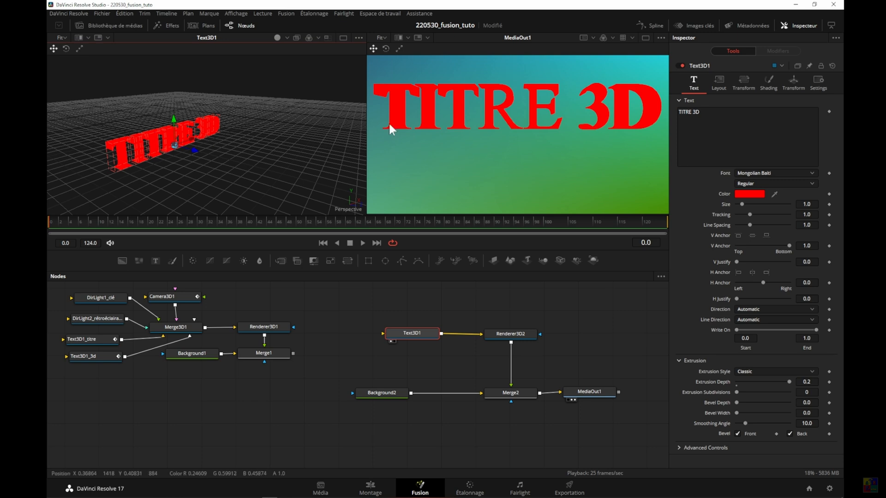
drag(193, 150, 192, 148)
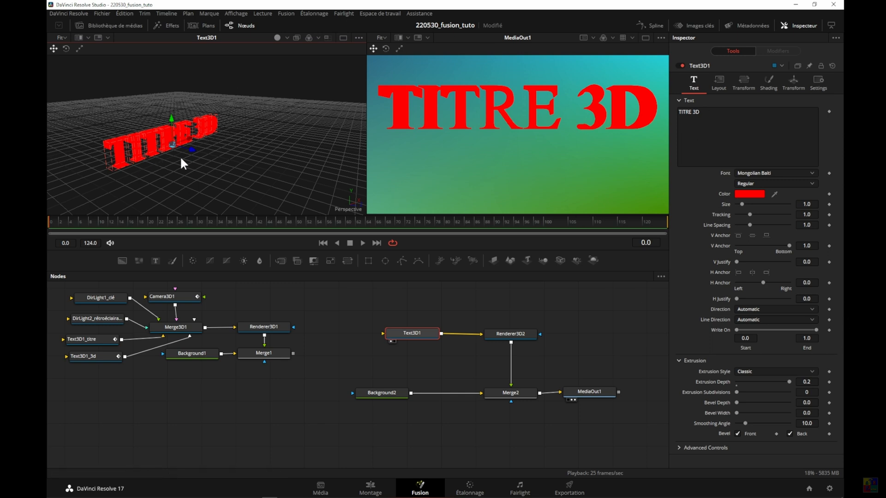
mouse_move(191, 146)
mouse_down()
mouse_move(140, 137)
mouse_move(199, 151)
mouse_up()
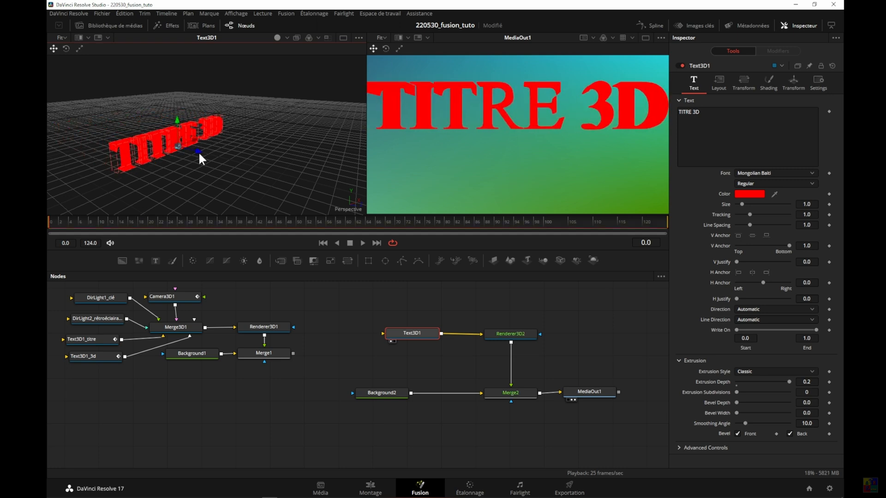
click(790, 83)
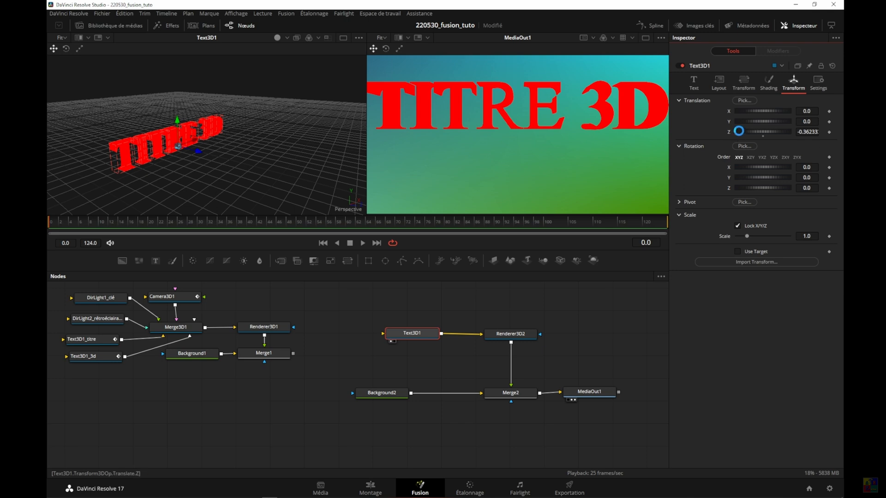
mouse_move(197, 147)
mouse_down()
mouse_move(168, 140)
mouse_move(188, 145)
mouse_up()
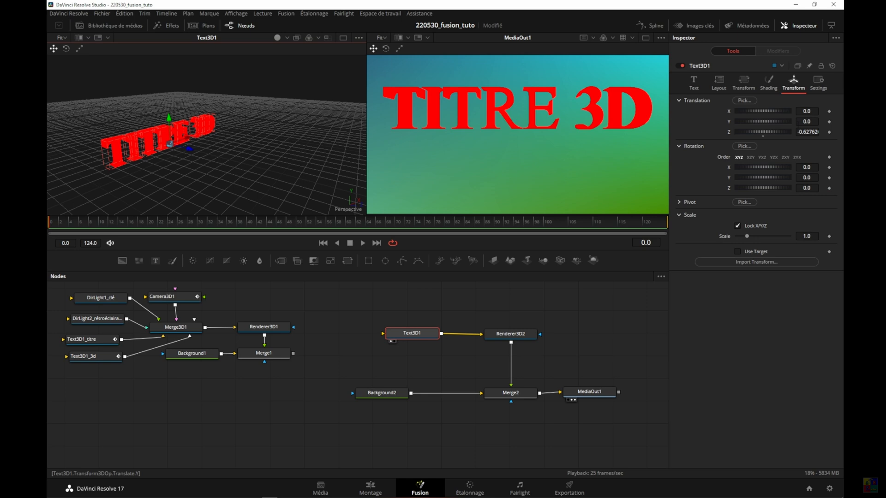
- Try raising the title by 0.116 along the Y axis, and reset its Y translation
drag(756, 119, 731, 115)
double_click(728, 110)
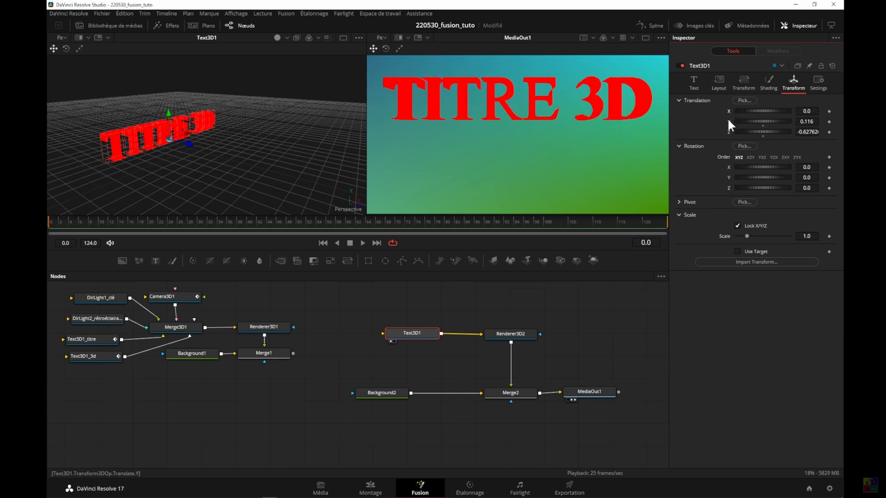
double_click(728, 119)
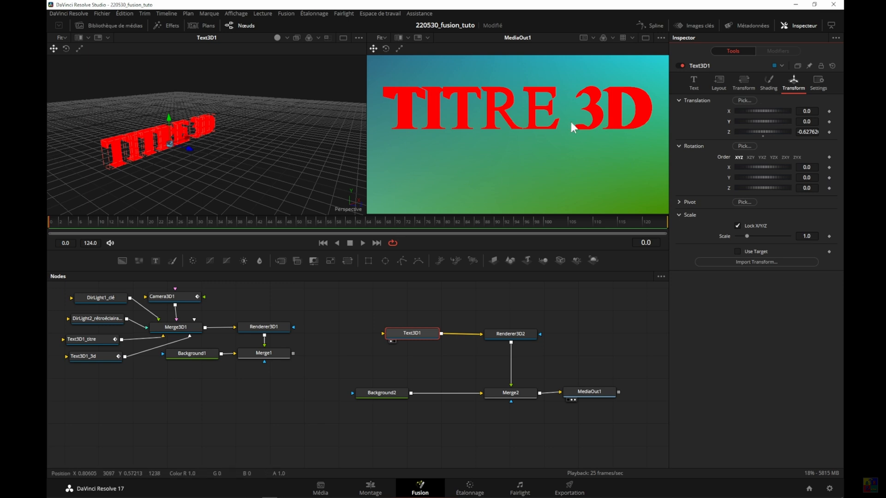
- Enable lighting and shadows on the Renderer3D2 node
click(513, 334)
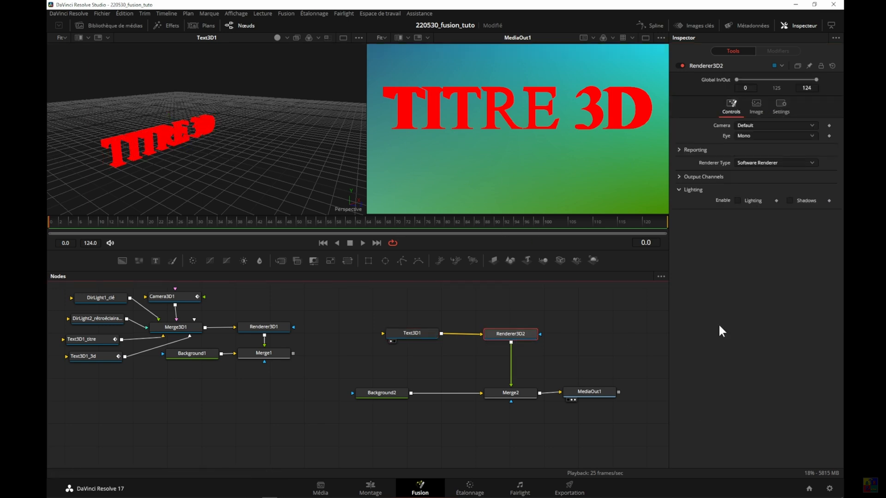
click(736, 201)
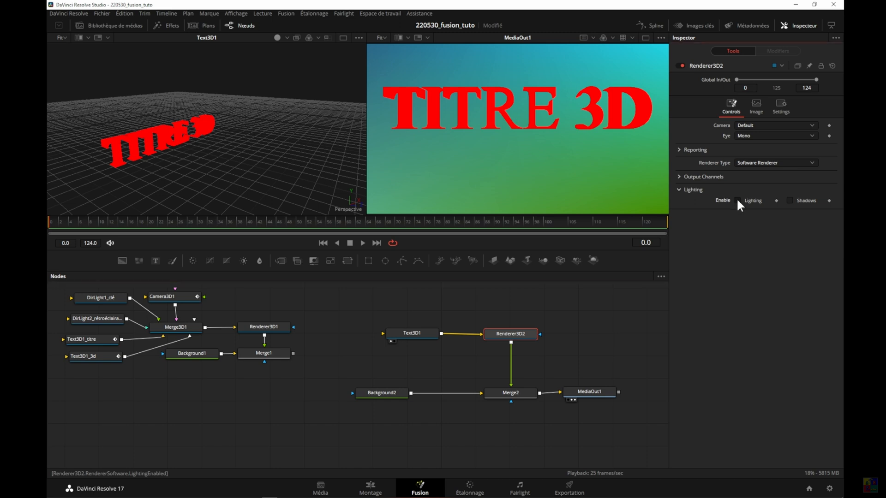
click(791, 197)
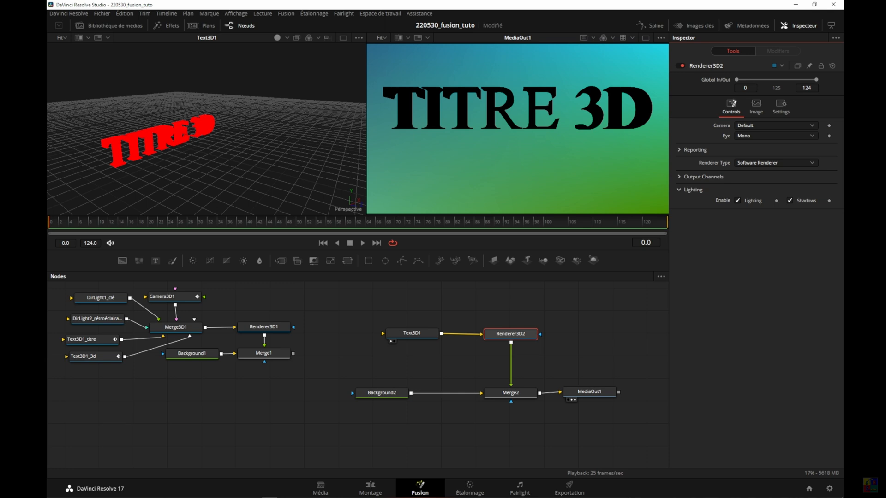
- Insert a Merge 3D node between Text3D1 and Renderer3D2, and connect a new Directional Light to it
drag(408, 333, 378, 334)
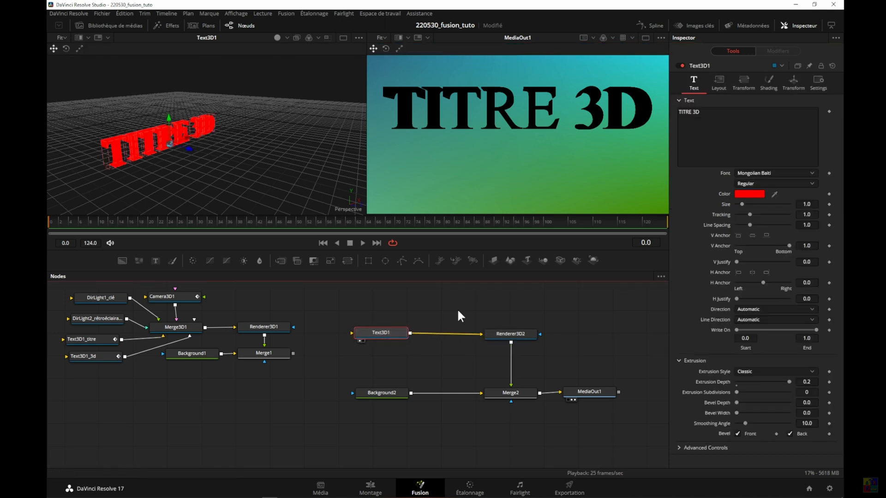
click(542, 259)
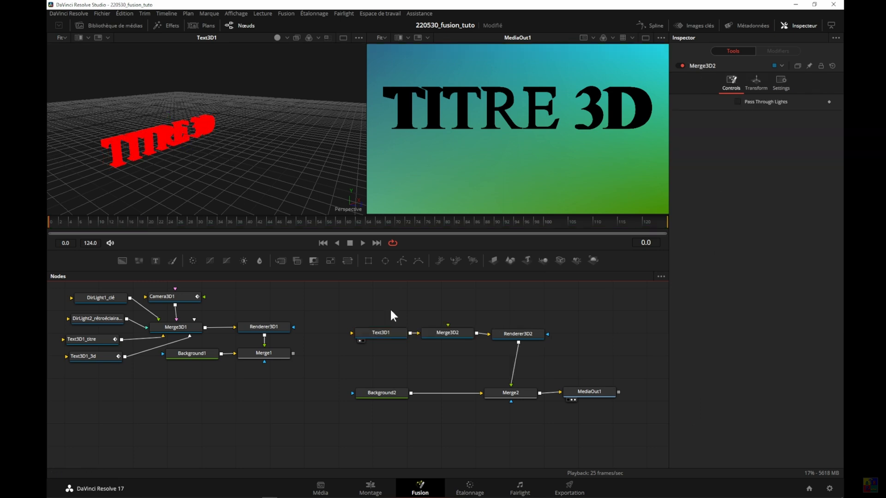
key(shift+space)
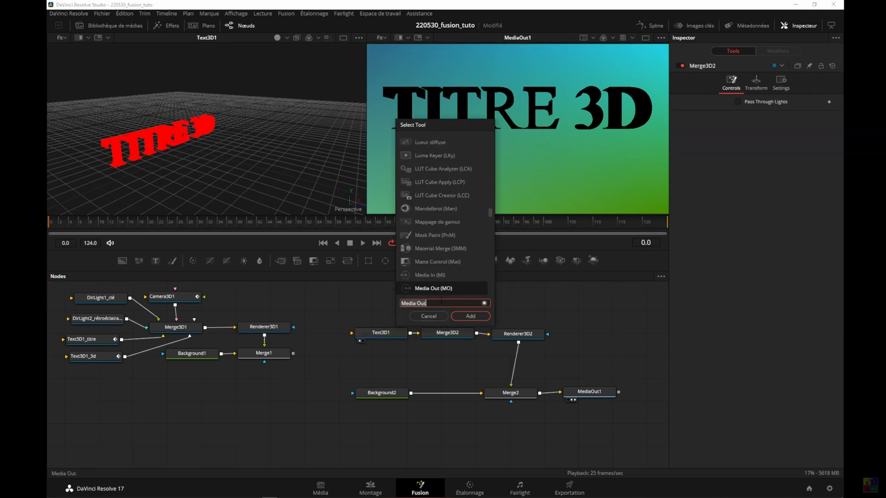
text(LIGH)
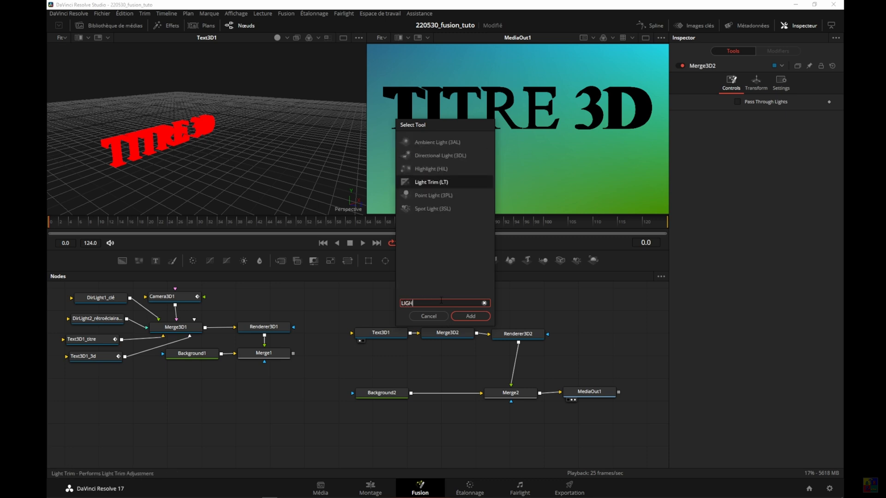
click(429, 157)
click(430, 156)
click(471, 316)
drag(389, 308, 449, 331)
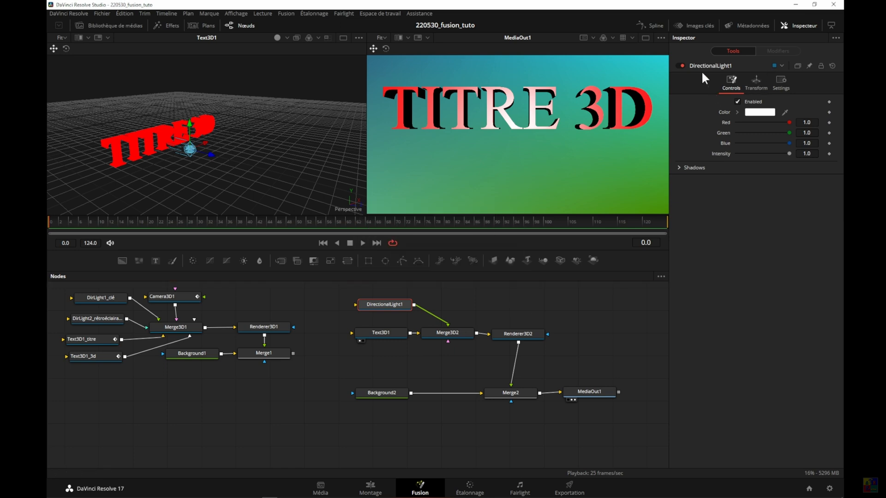
- Set the rotation of DirectionalLight1 to -37 on X and -3 on Y
click(759, 84)
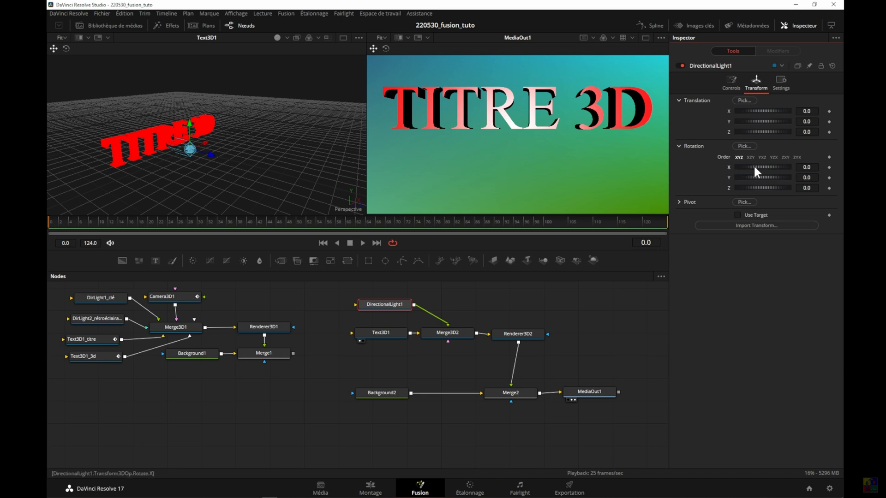
mouse_move(754, 165)
mouse_down()
mouse_move(763, 167)
mouse_move(747, 168)
mouse_up()
double_click(809, 168)
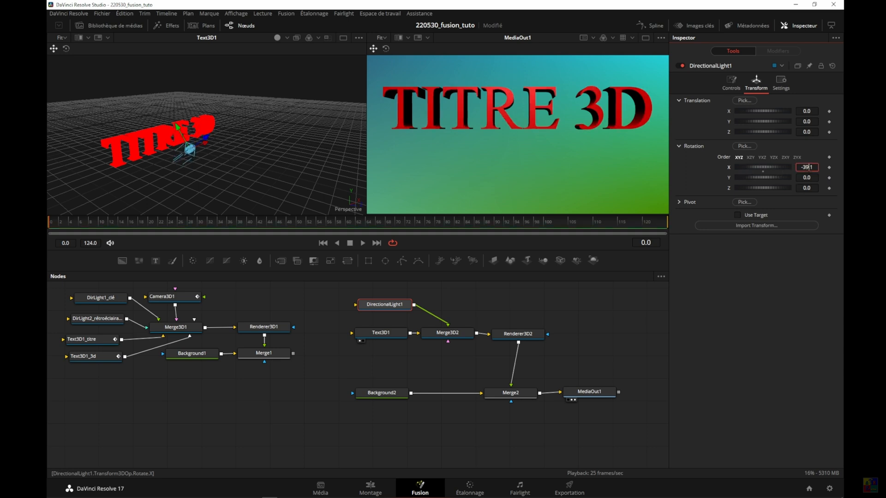
text(-37)
key(Tab)
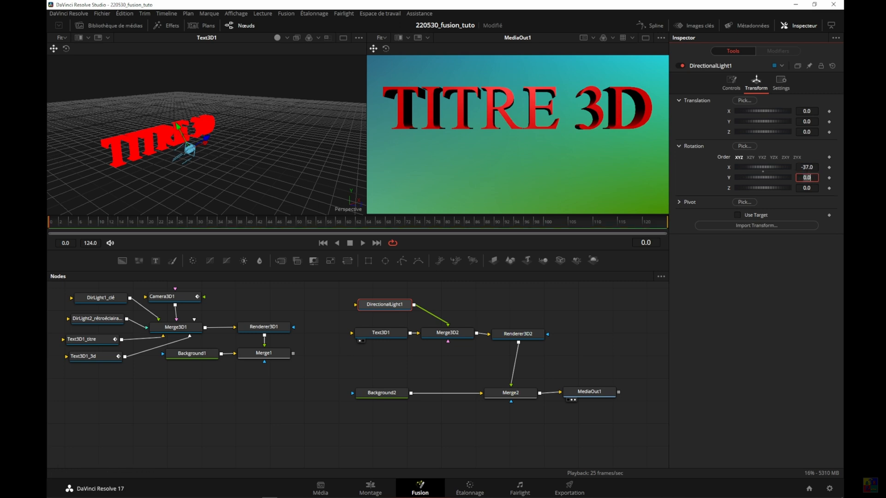
mouse_move(772, 179)
mouse_down()
mouse_move(755, 177)
mouse_move(768, 177)
mouse_up()
double_click(807, 178)
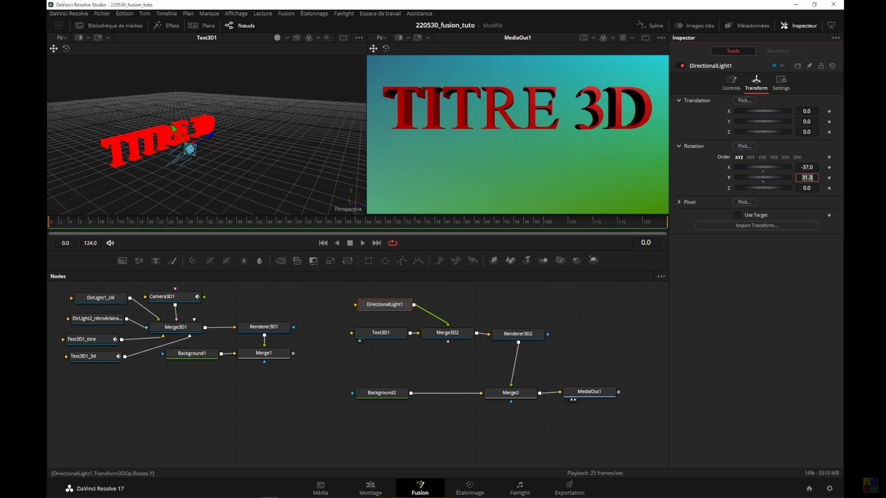
text(-3)
key(Tab)
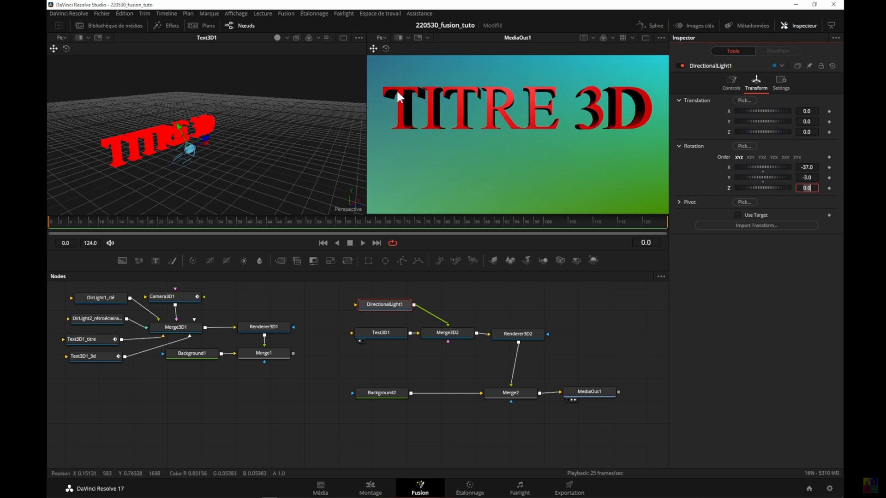
- Bevel the Text3D1 title with a bevel depth of about 0.033 and a bevel width of about 0.02
click(380, 332)
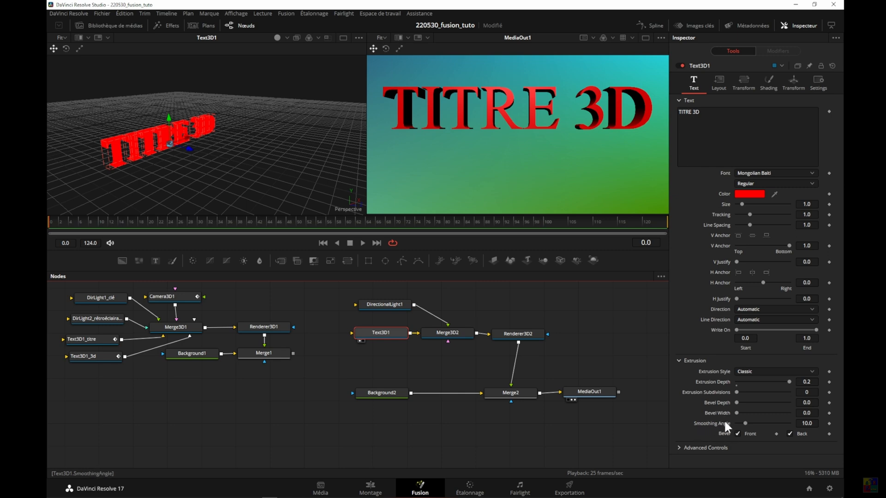
drag(736, 401, 760, 406)
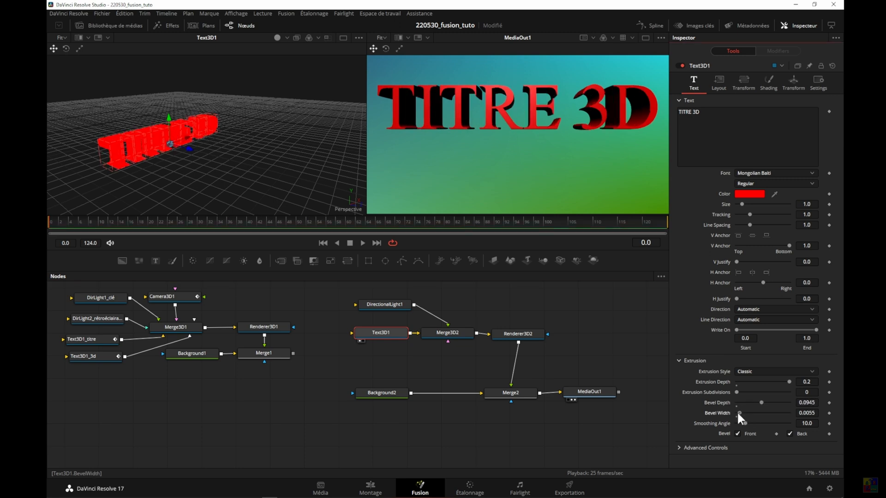
mouse_move(743, 412)
mouse_down()
mouse_move(754, 411)
mouse_move(745, 411)
mouse_up()
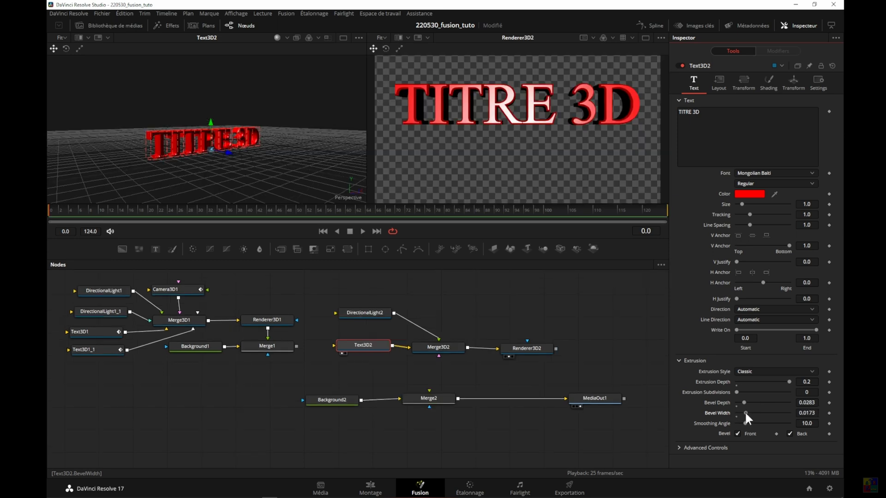
mouse_move(745, 412)
mouse_down()
mouse_move(802, 416)
mouse_move(755, 414)
mouse_up()
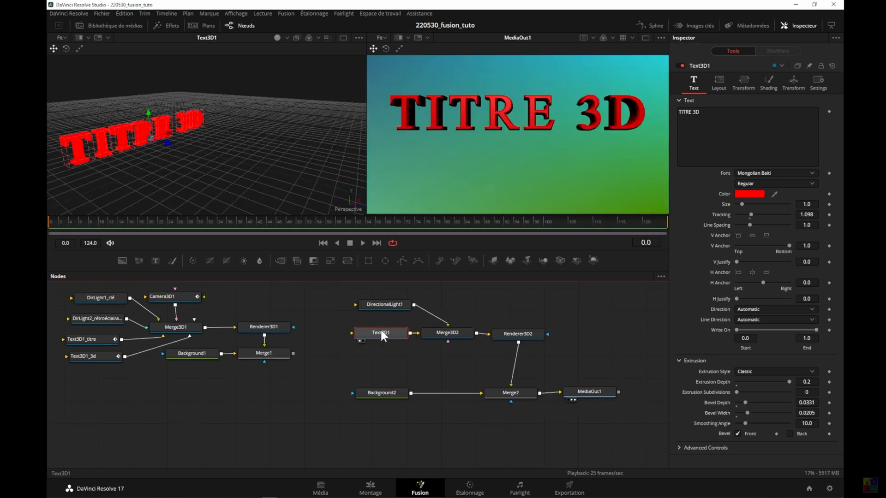
- Rename the Text3D1 node as Text3D1_Titre
key(F2)
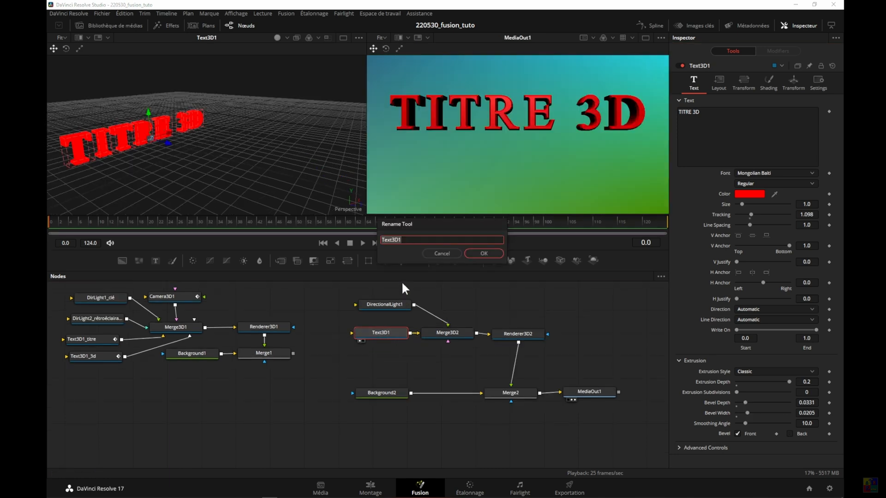
click(405, 239)
click(483, 253)
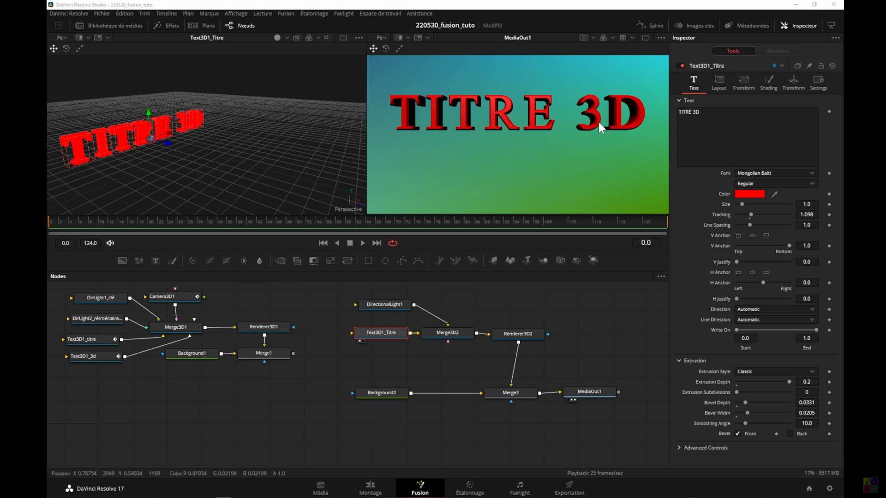
- Duplicate the Text3D1_Titre node below the original and rename the copy as Text3D1_3D
click(371, 335)
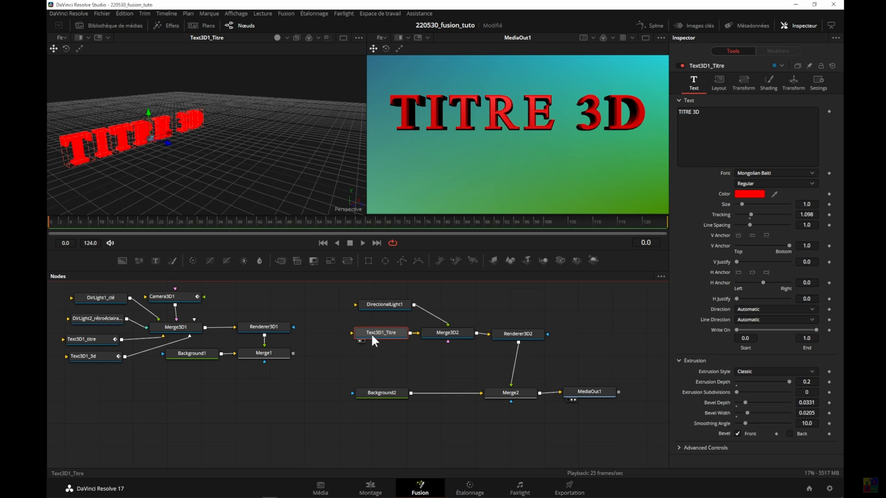
click(354, 356)
key(ctrl+v)
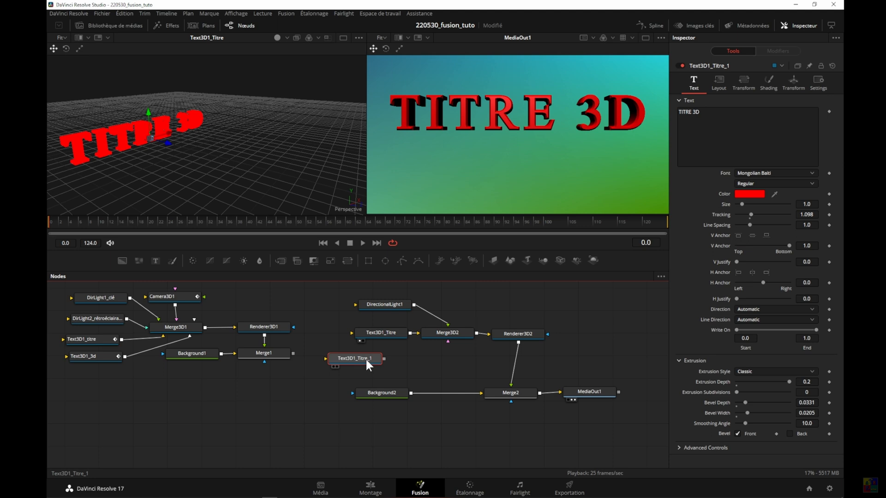
key(F2)
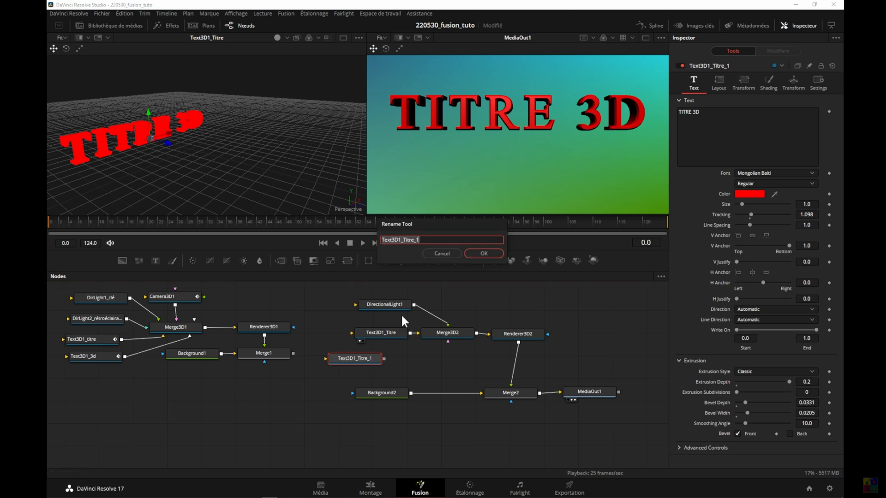
click(427, 240)
click(485, 250)
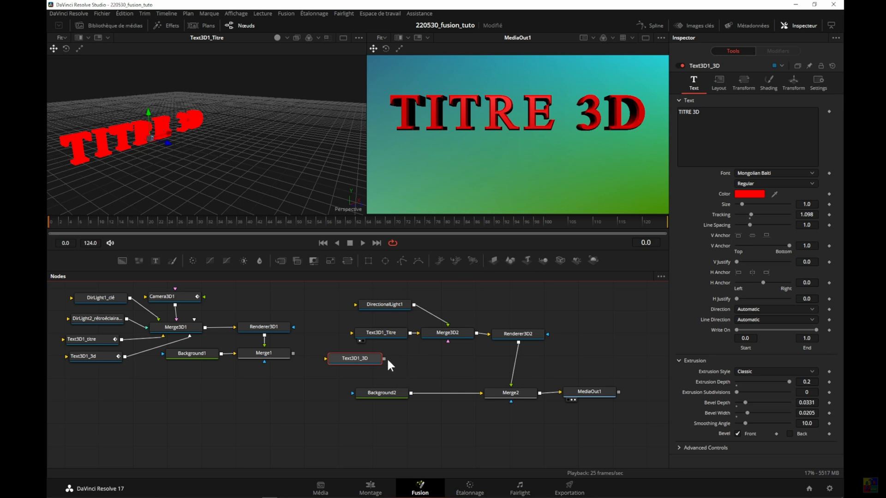
- Connect the Text3D1_3D node to Merge3D2, align it under Text3D1_Titre, and replace TITRE with leading spaces so only 3D remains
drag(383, 358, 442, 333)
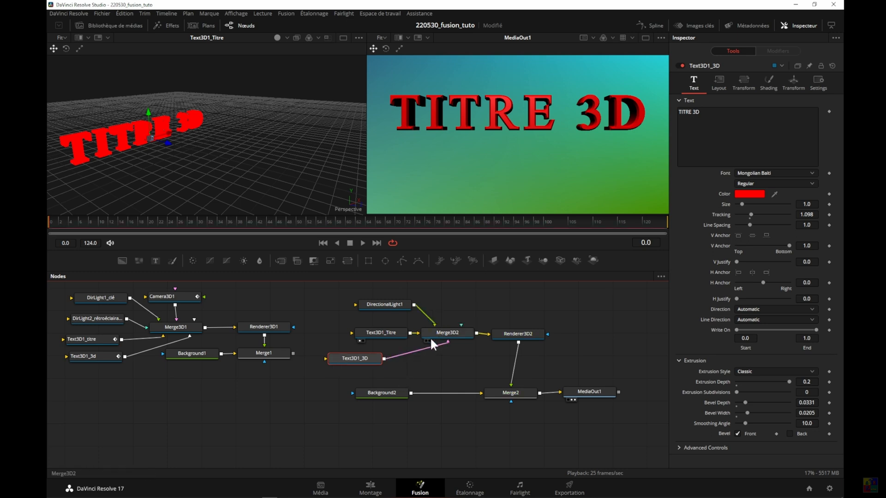
drag(349, 358, 374, 356)
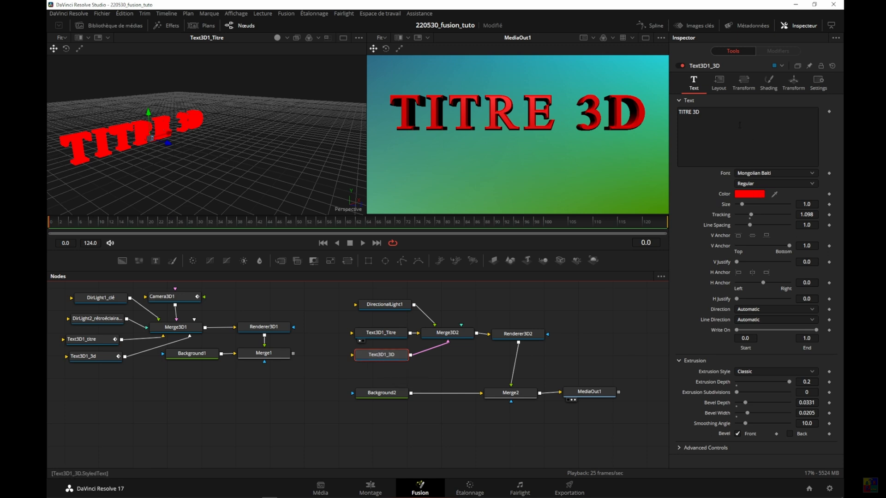
click(691, 114)
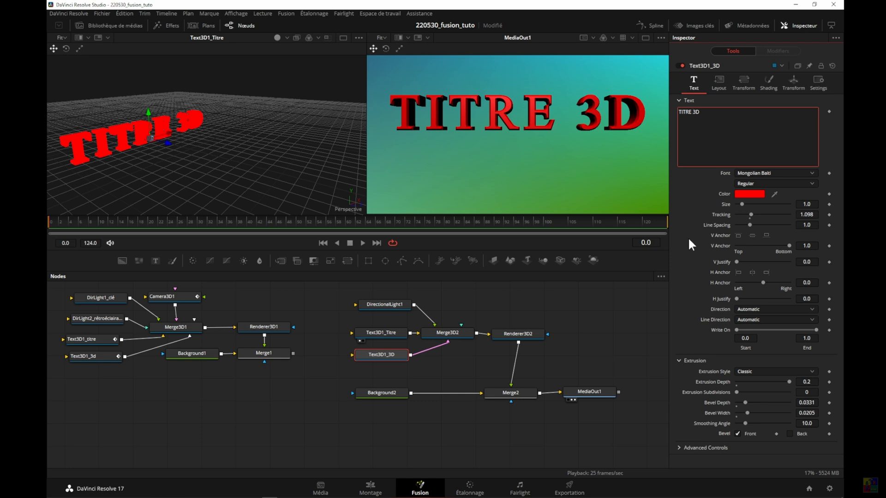
key(BackSpace)
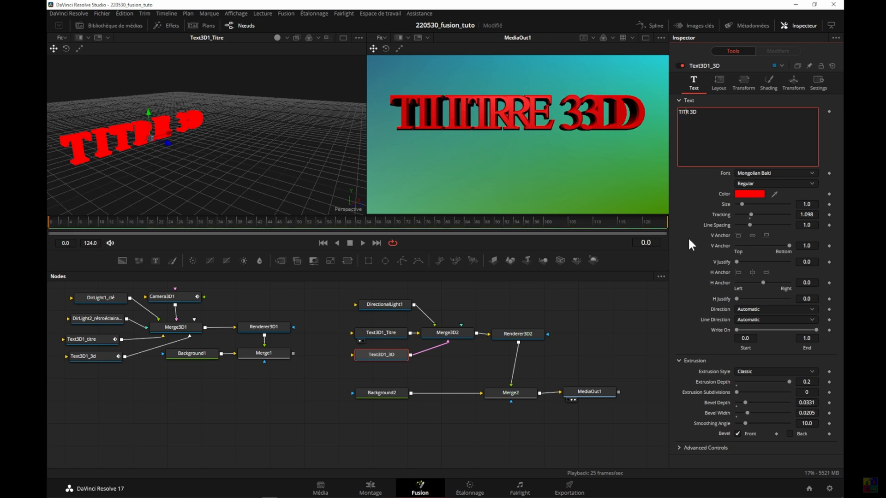
key(BackSpace)
key(BackSpace)
key(BackSpace)
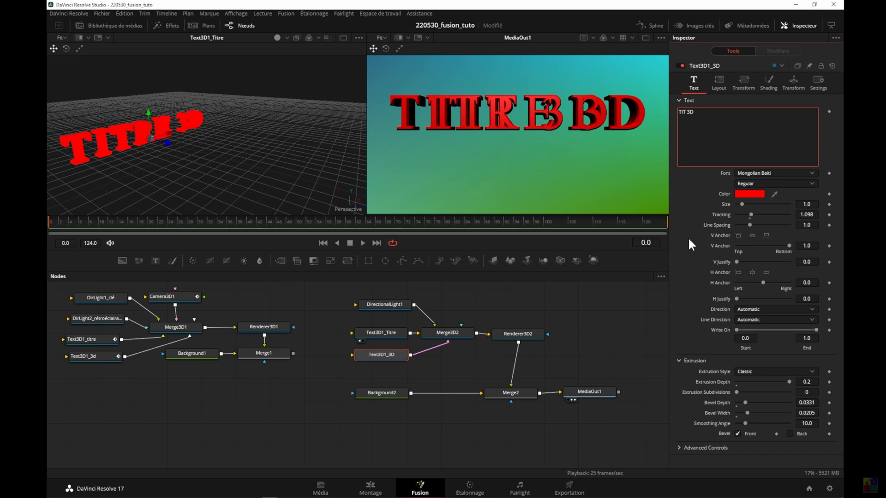
key(BackSpace)
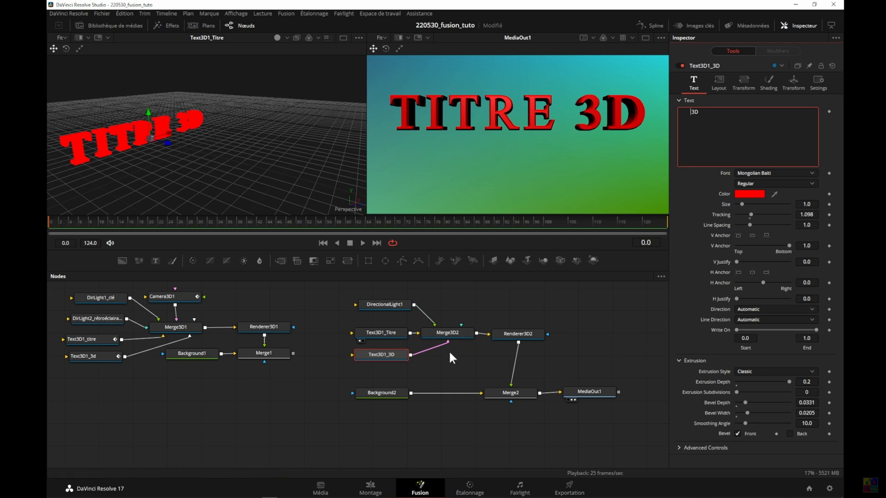
- Shorten the text of the Text3D1_Titre node to TITRE
click(383, 333)
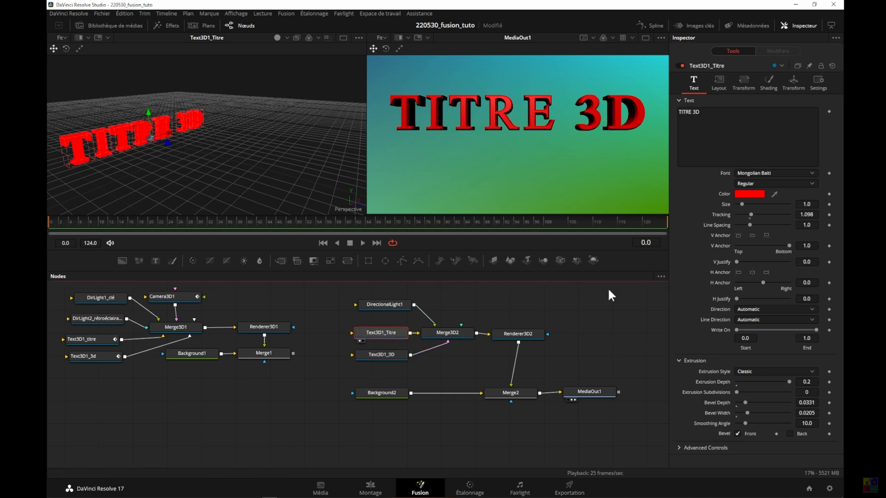
click(706, 112)
key(BackSpace)
key(BackSpace)
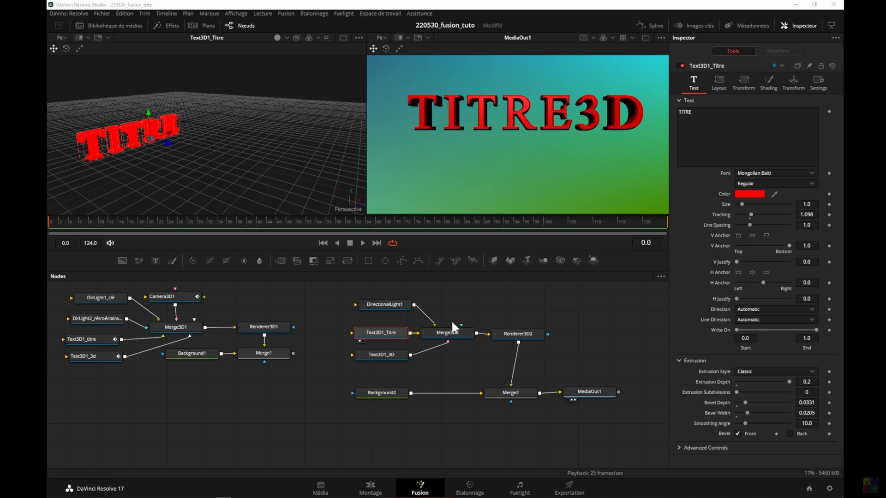
- Add a Camera3D node connected to Merge3D2 and keep the Renderer3D2 camera on Default
drag(561, 261, 461, 328)
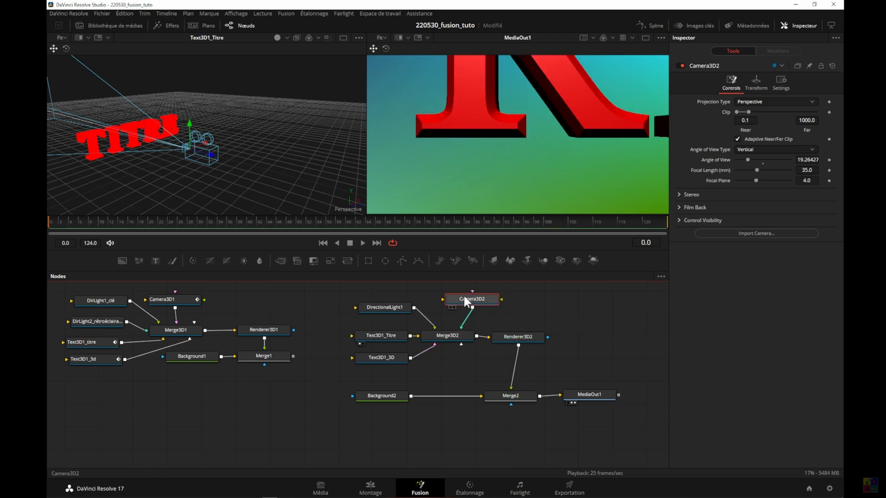
click(529, 338)
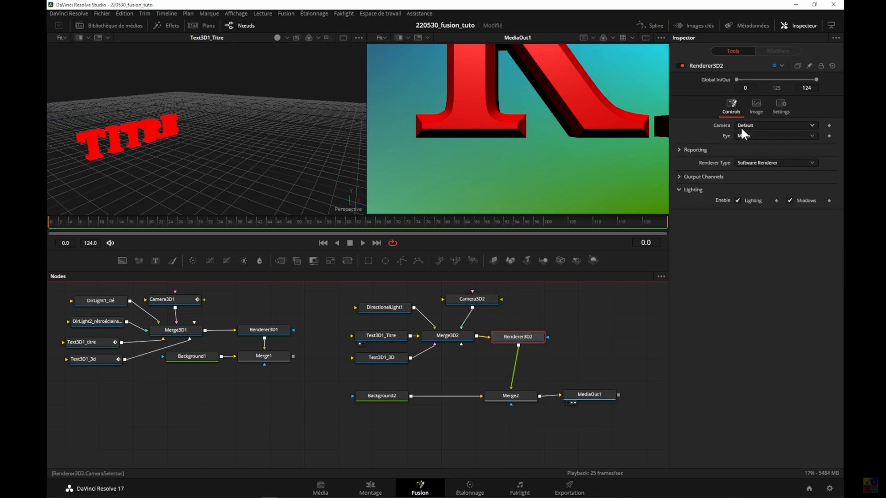
click(813, 126)
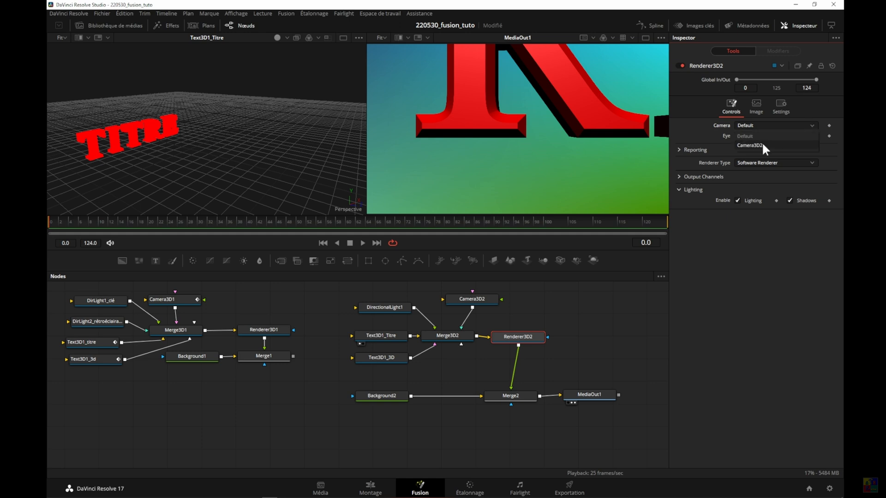
click(753, 125)
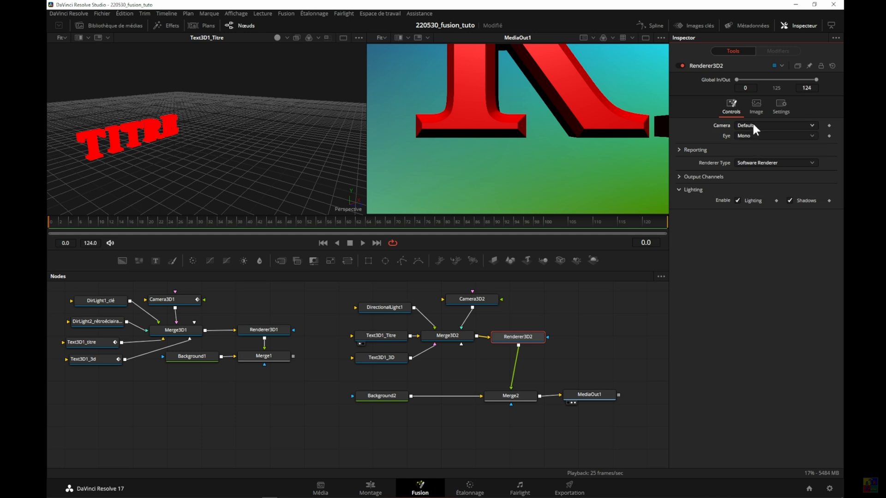
click(465, 303)
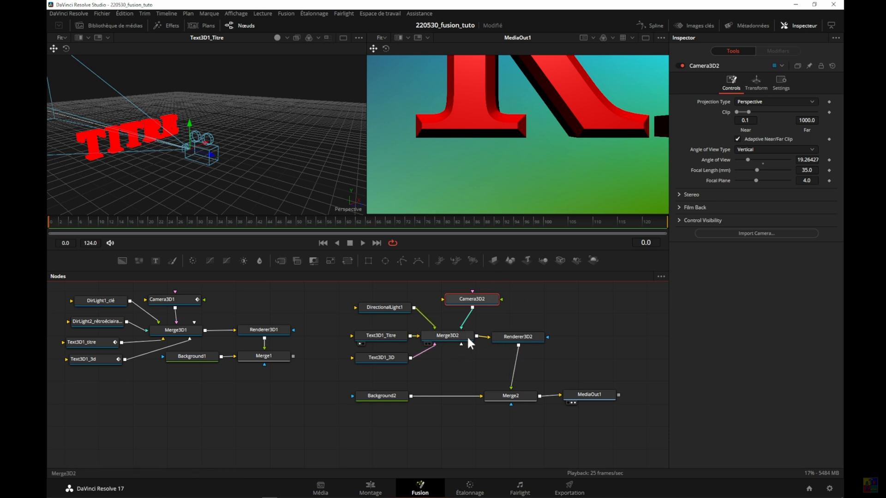
- Reset the Z translation of both Text3D1_Titre and Text3D1_3D to 0
click(396, 336)
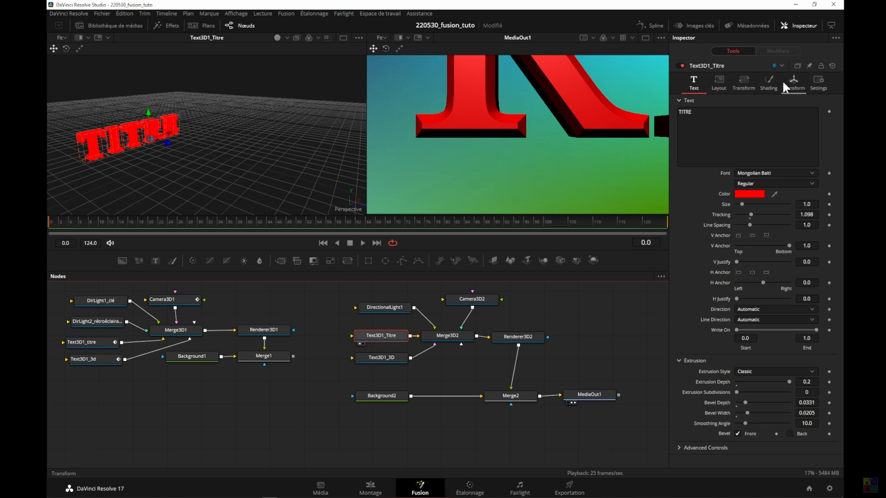
click(747, 83)
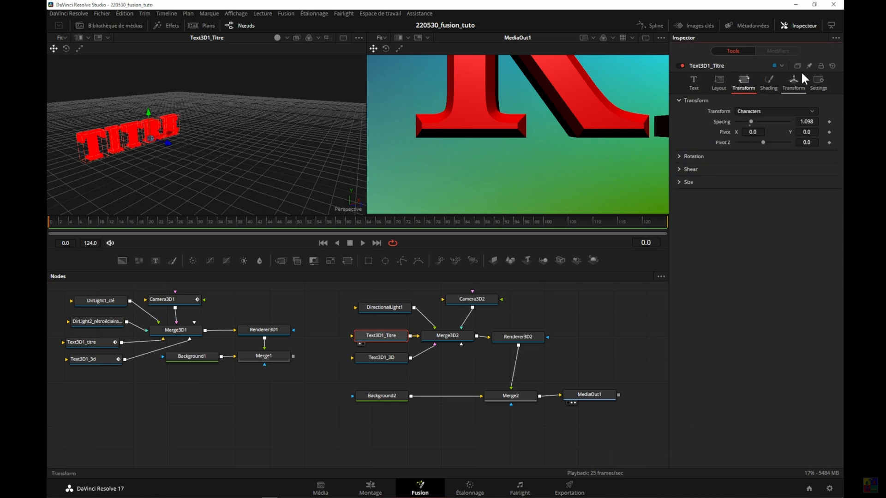
click(793, 82)
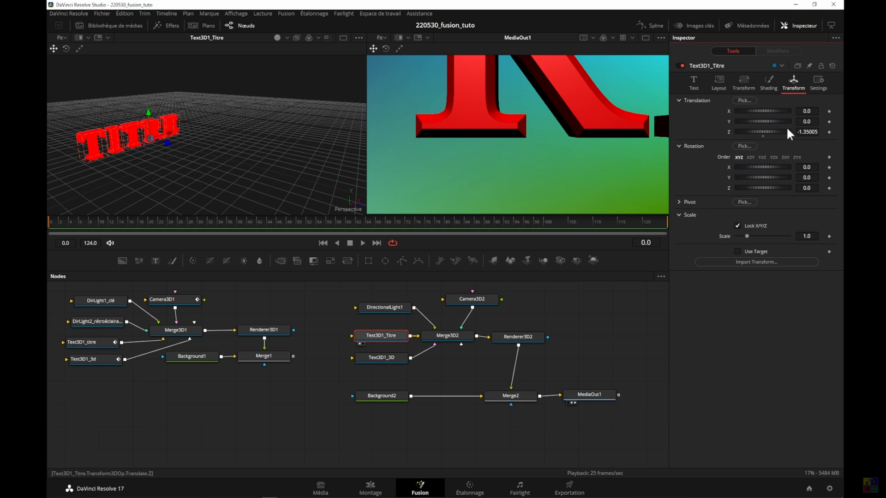
double_click(727, 129)
click(381, 358)
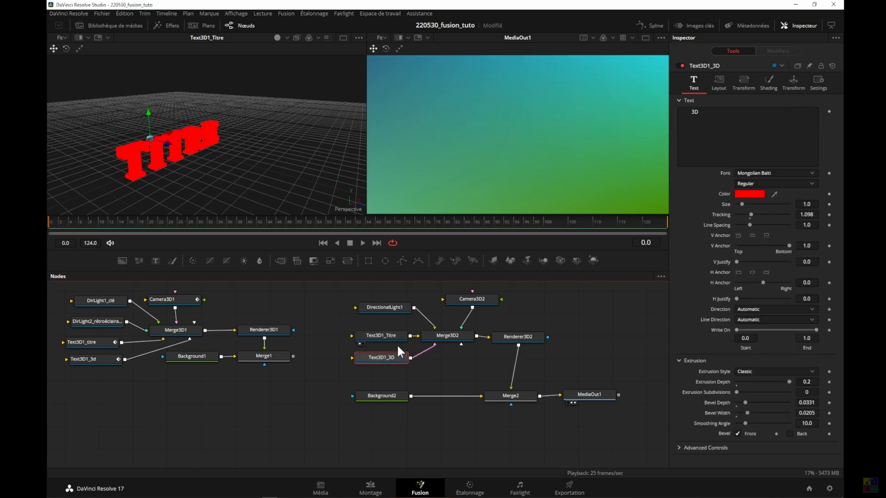
click(793, 83)
double_click(728, 130)
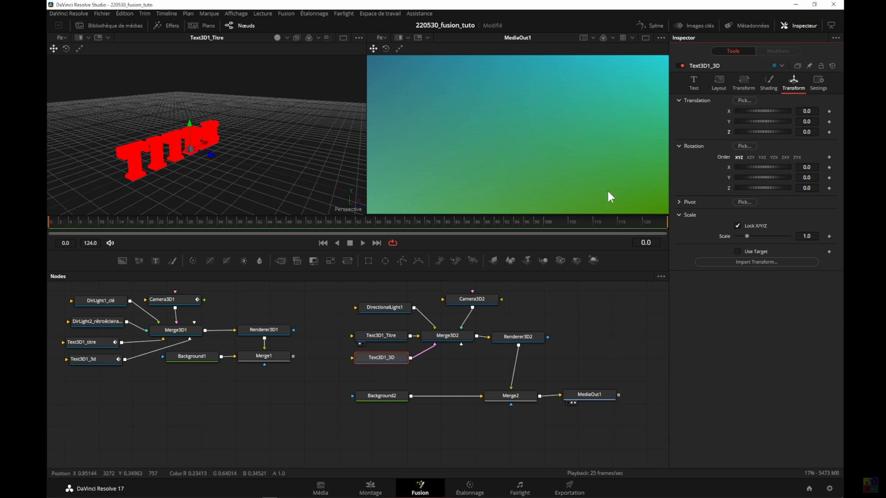
- Move Camera3D2 back from the title to a Z translation of about 10.29
click(464, 298)
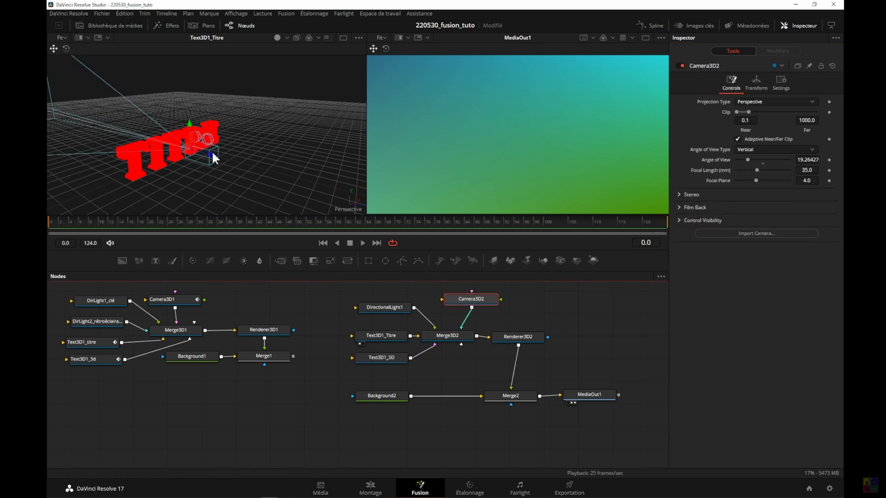
drag(212, 154, 627, 239)
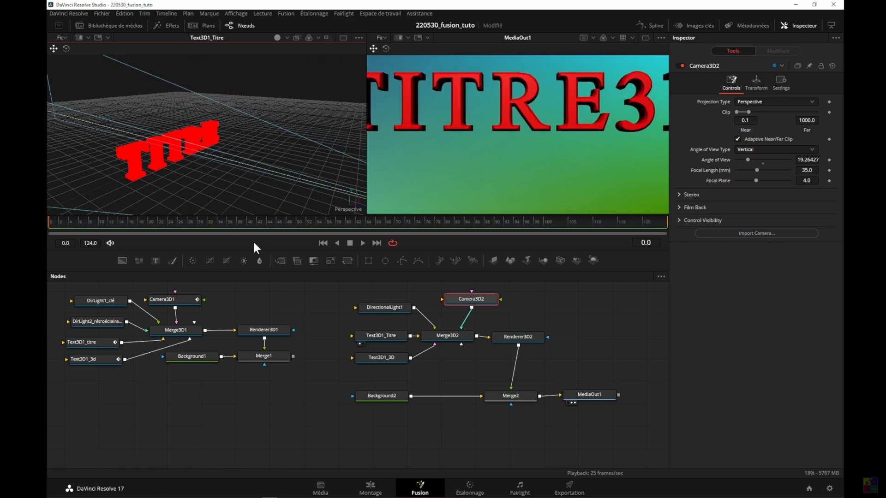
click(754, 79)
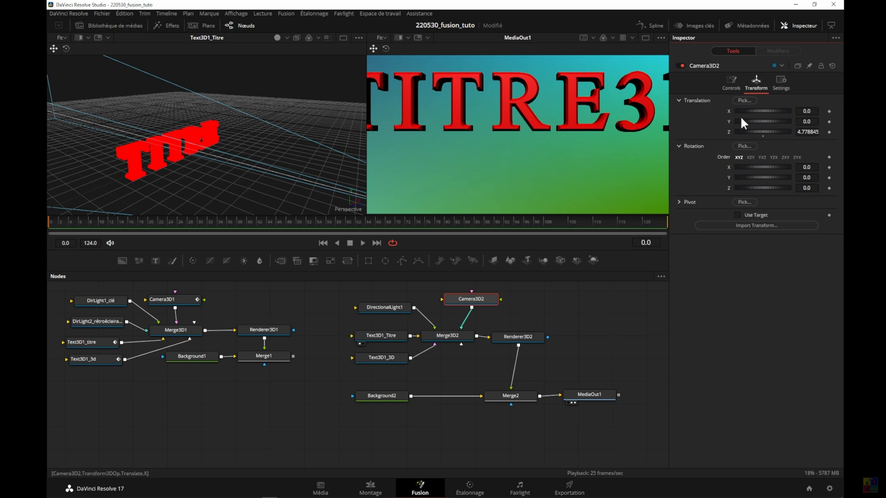
mouse_move(757, 131)
mouse_down()
mouse_move(777, 137)
mouse_move(769, 136)
mouse_up()
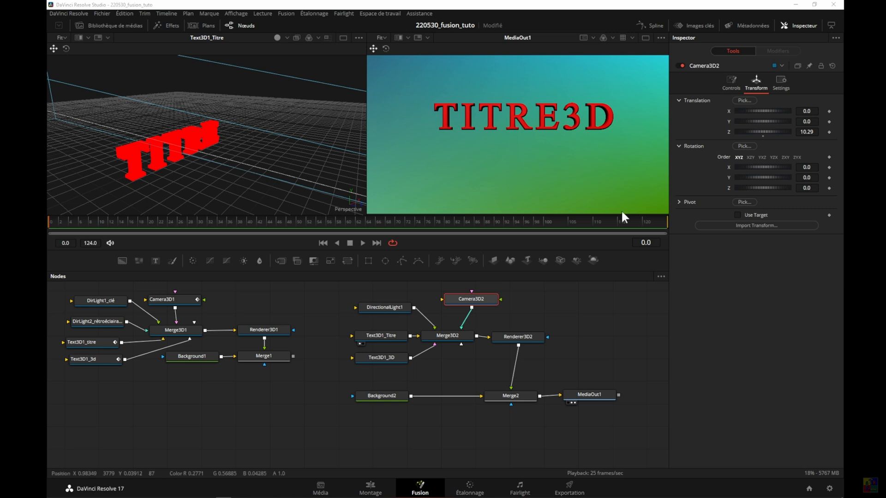
- Set the Y rotation of Text3D1_Titre to -10
click(376, 337)
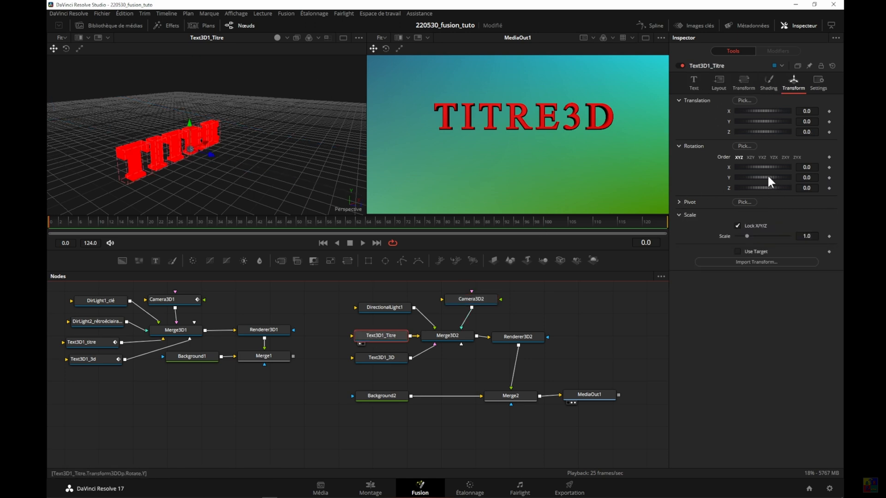
drag(768, 178, 770, 177)
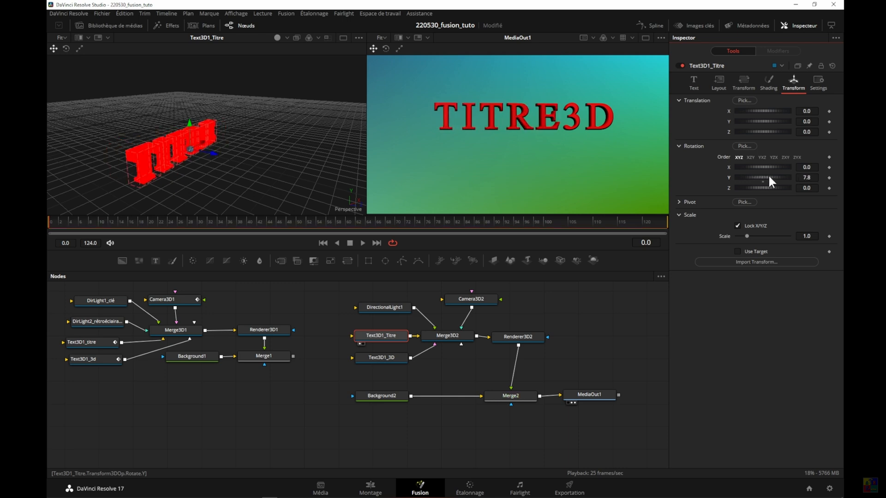
click(807, 178)
text(-10)
key(Tab)
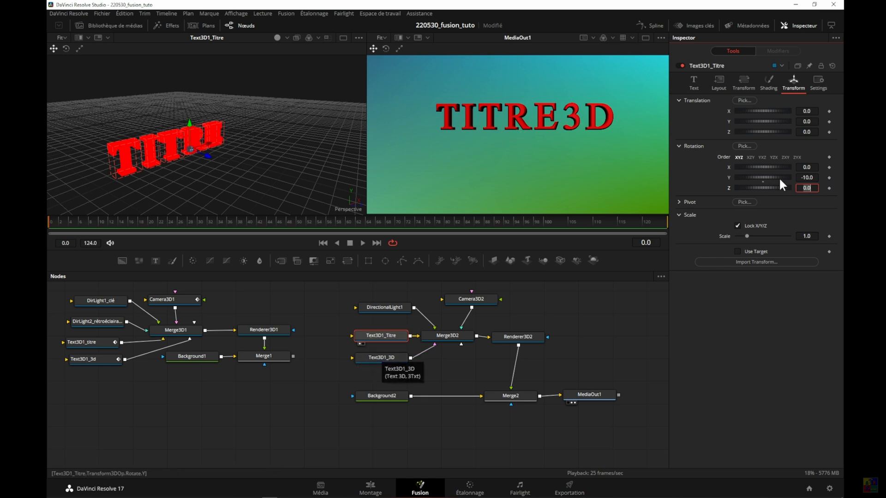
- Set the Y rotation of Text3D1_3D to 10
click(379, 353)
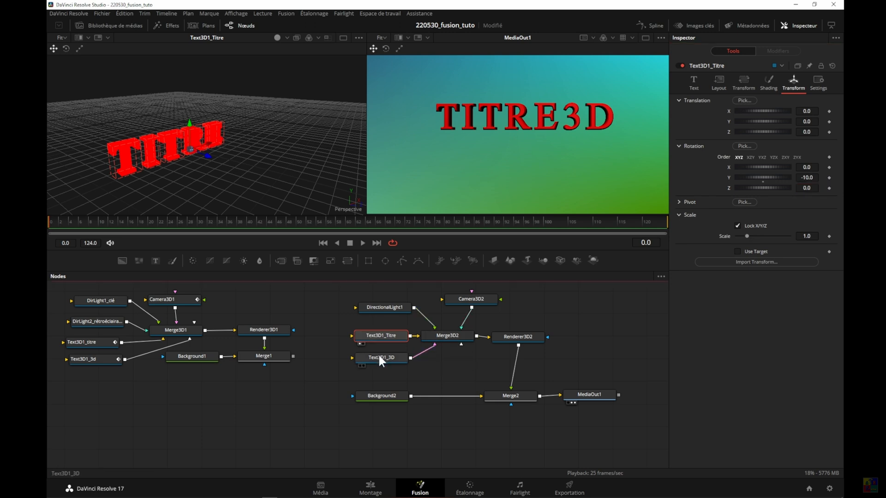
mouse_move(764, 175)
mouse_down()
mouse_move(746, 177)
mouse_move(755, 180)
mouse_up()
click(806, 178)
double_click(806, 177)
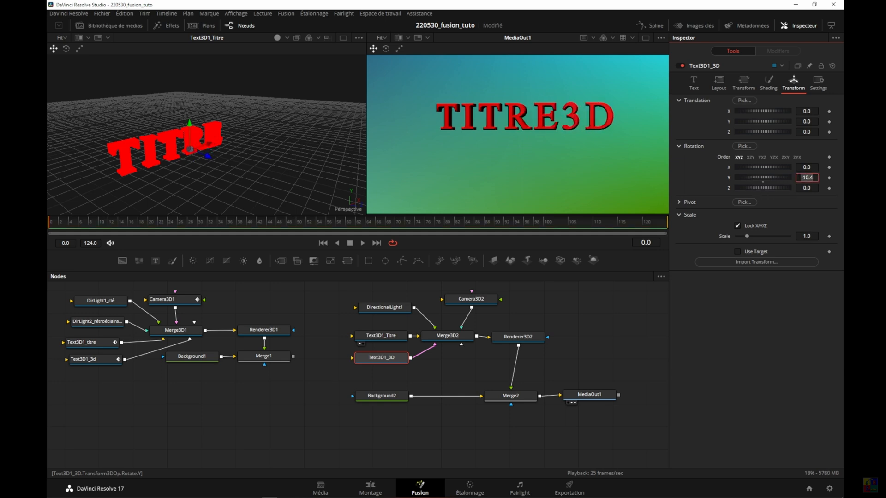
text(10)
key(Tab)
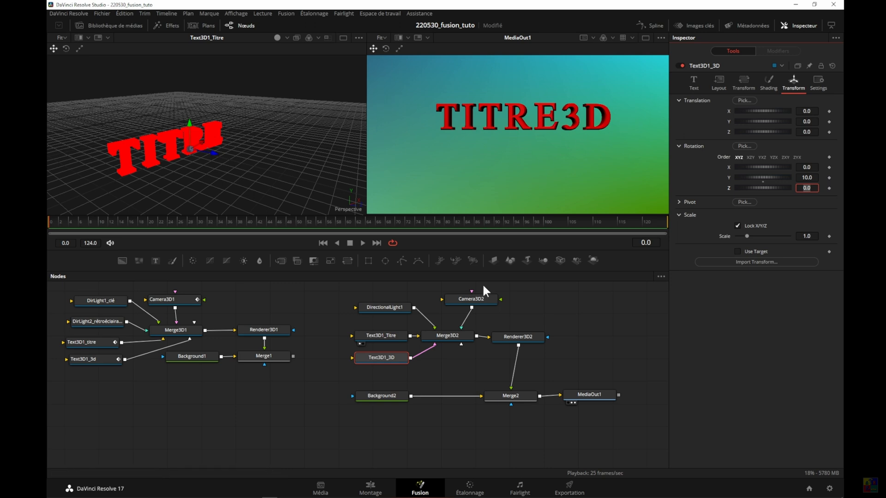
- Shift Camera3D2 to a translation of about 0.145 on X and 0.232 on Y
click(475, 297)
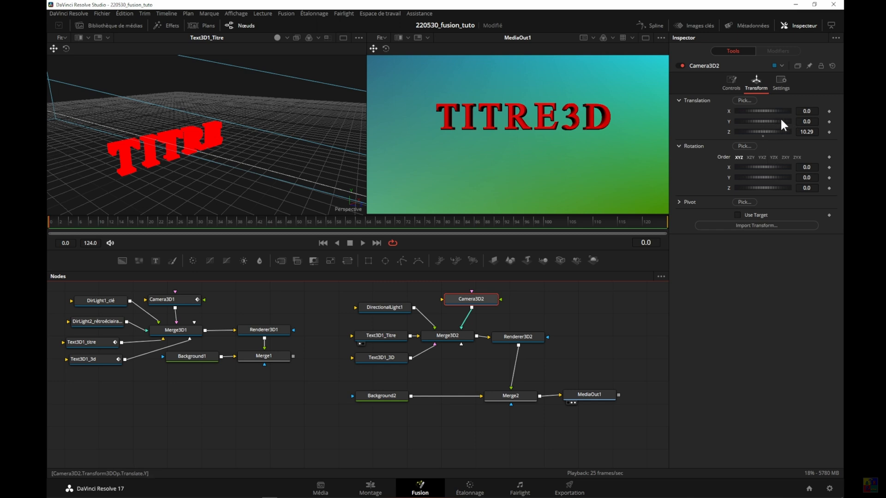
drag(761, 118, 769, 111)
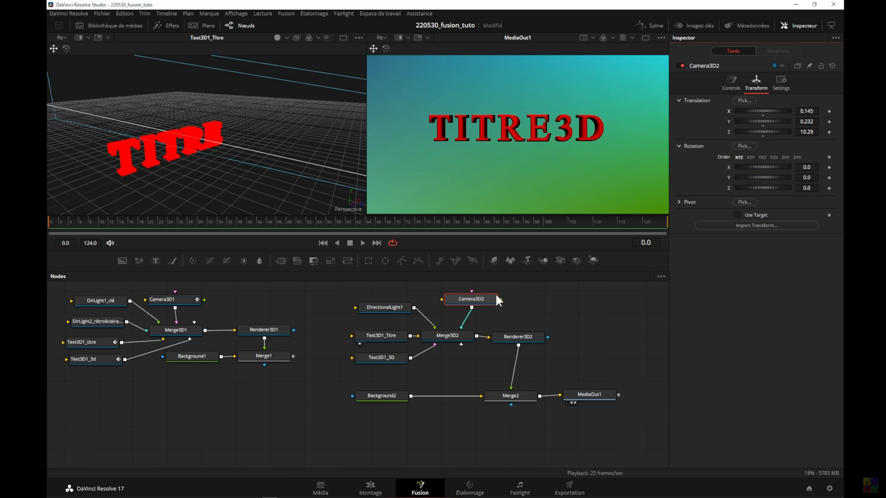
- Lower the Text3D1_3D text below TITRE to a Y translation of about -0.61
click(381, 334)
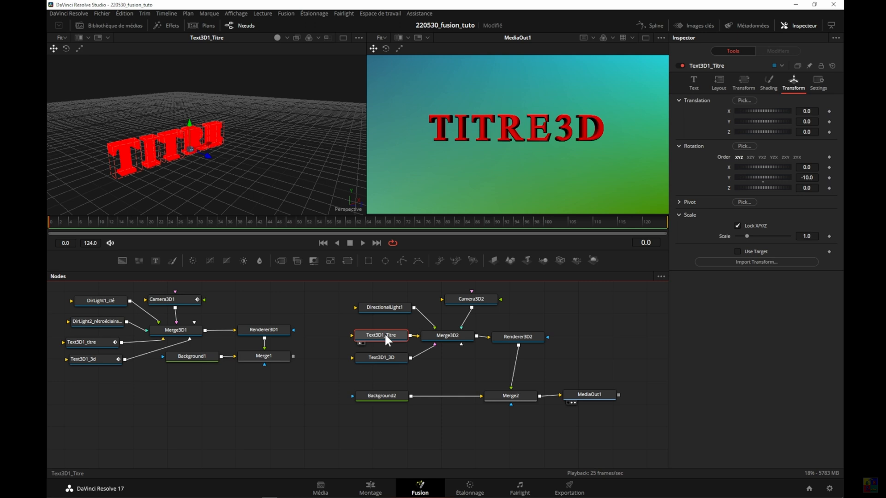
click(378, 355)
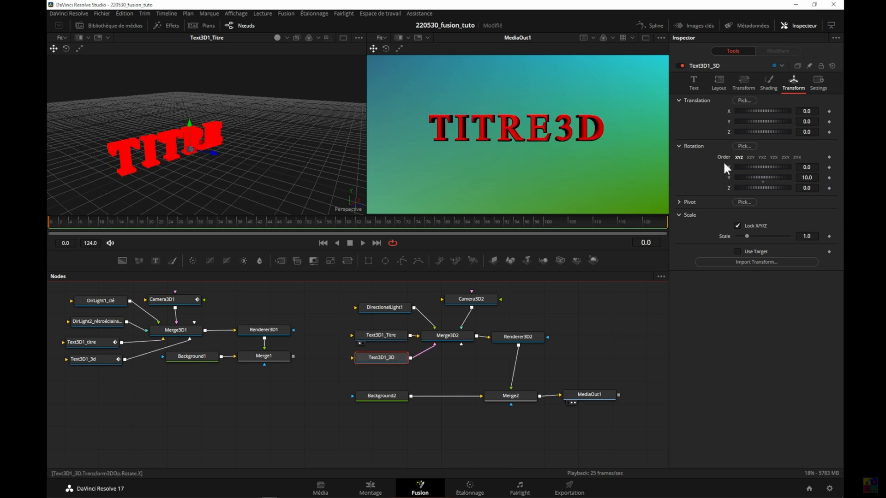
click(189, 124)
drag(188, 123, 185, 146)
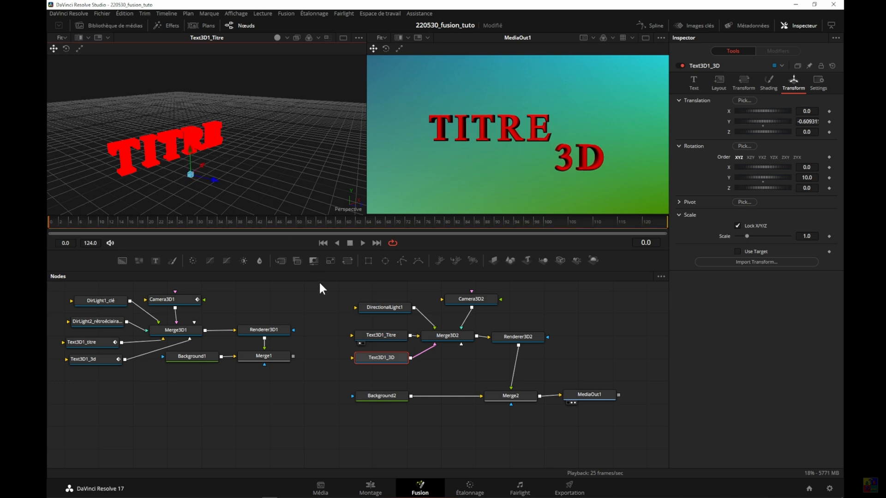
- Raise the Text3D1_Titre text to a Y translation of about 0.15
click(379, 334)
drag(380, 334, 380, 332)
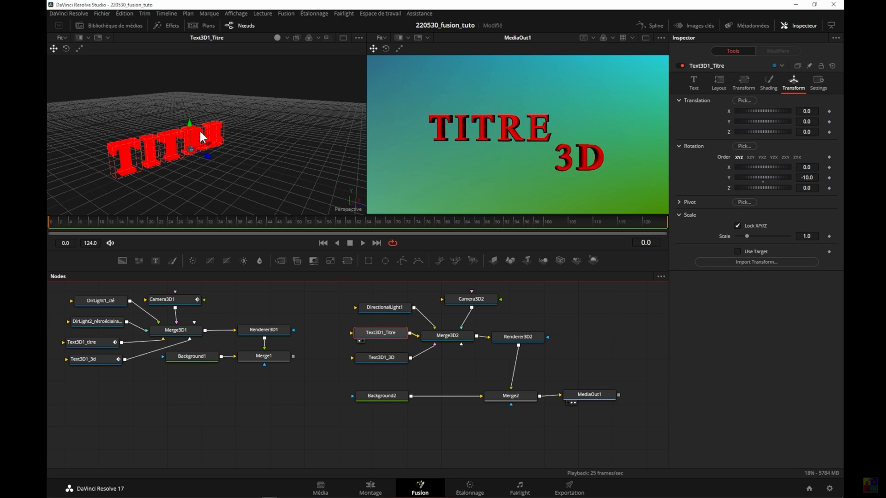
drag(189, 119, 190, 112)
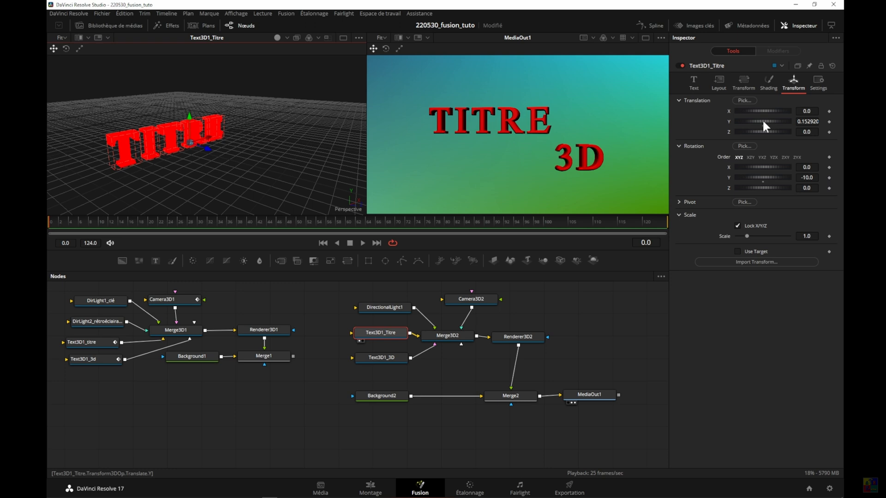
- Align the two texts horizontally, shifting Text3D1_Titre to an X translation of about 0.464 and Text3D1_3D to about -1.391
drag(762, 119, 760, 121)
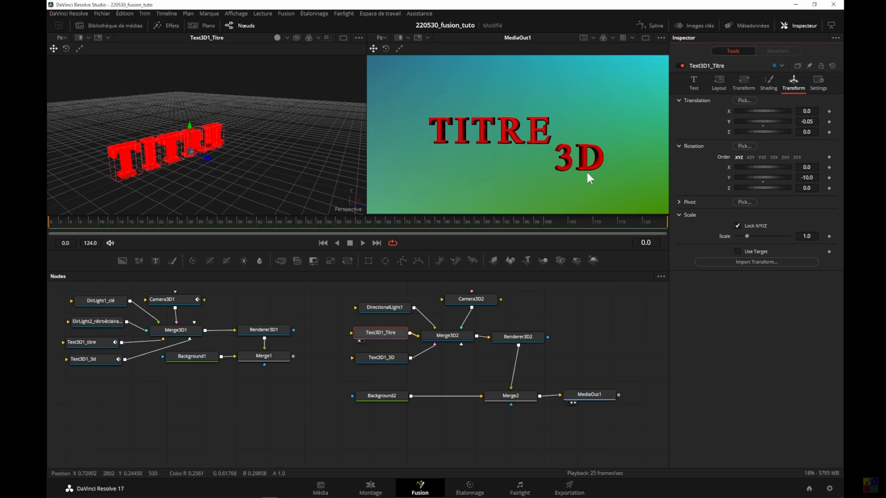
key(ctrl+z)
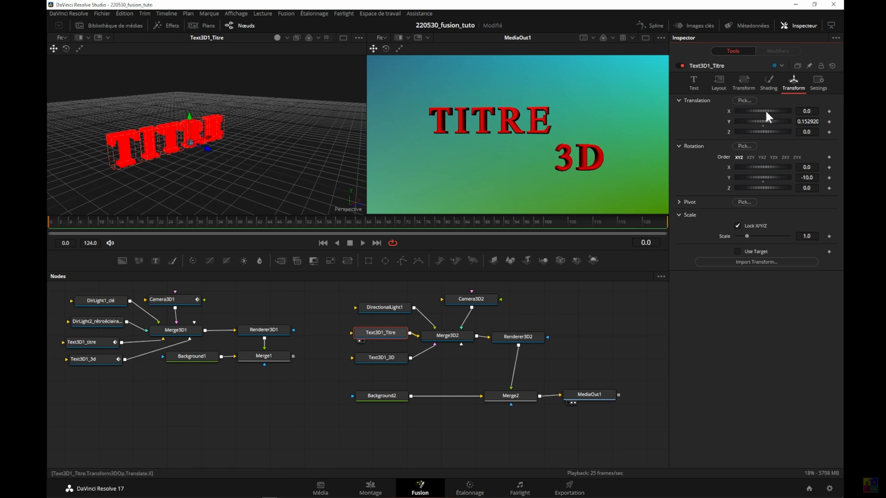
drag(765, 111, 771, 115)
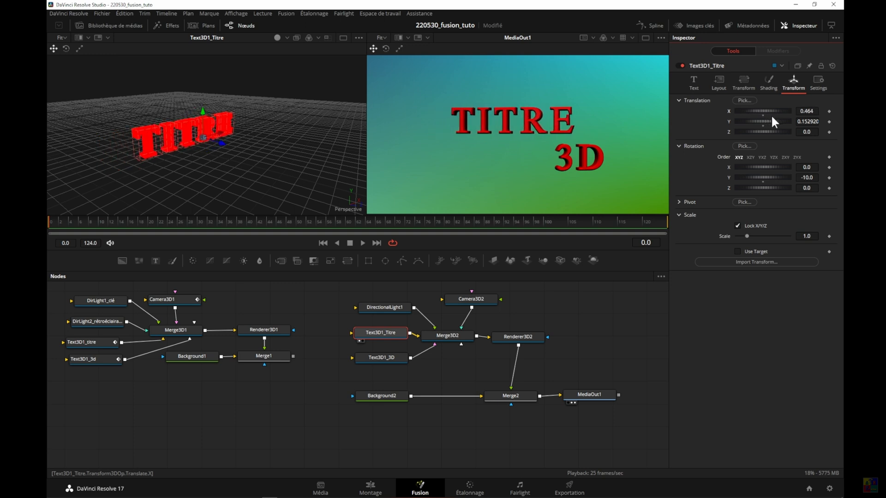
click(375, 356)
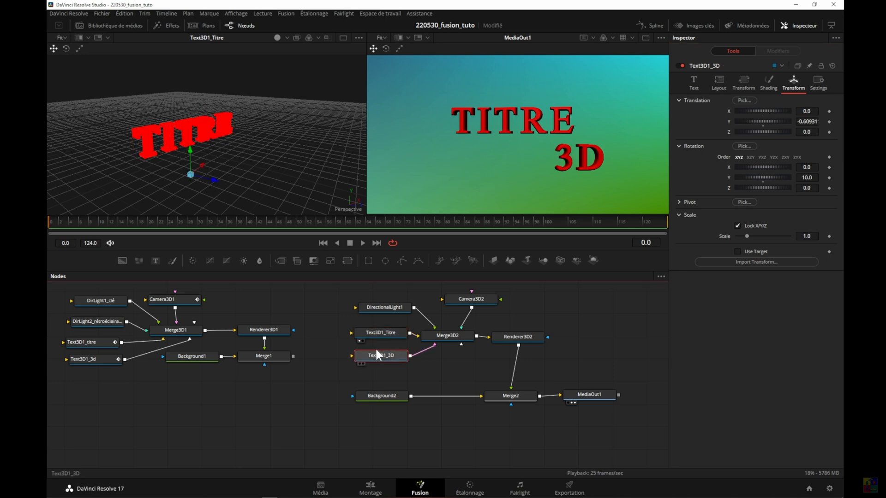
drag(775, 111, 764, 114)
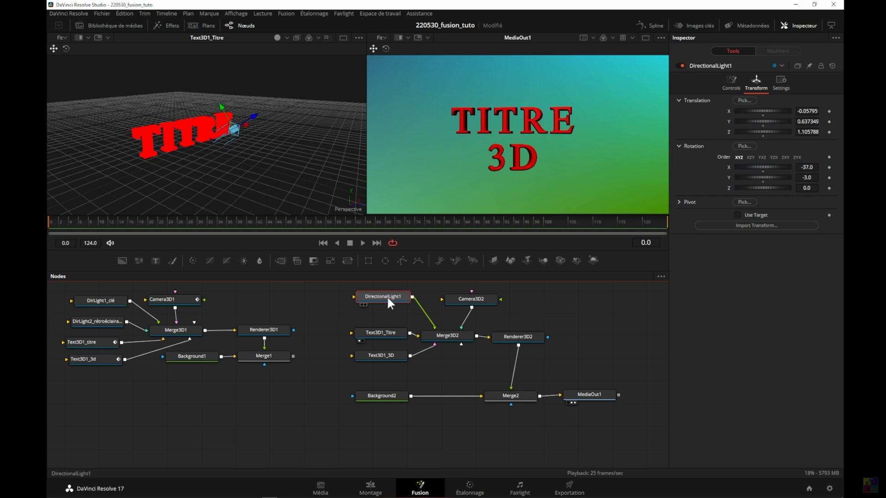
- Rename the DirectionalLight1 node as DirLight1_Clé
key(F2)
click(429, 241)
text(_)
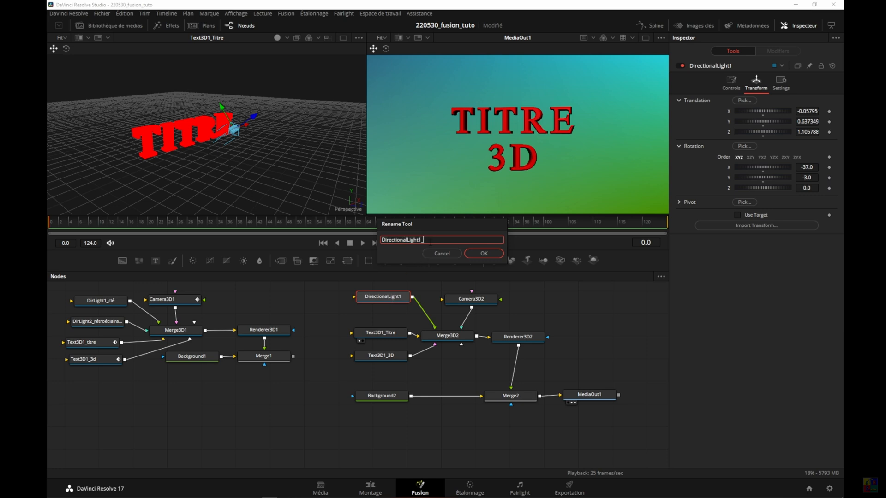
text(Clé)
key(Left)
key(Left)
key(Right)
key(Delete)
key(Delete)
key(Delete)
key(Delete)
key(Delete)
key(Delete)
key(Delete)
key(Delete)
key(Delete)
click(477, 251)
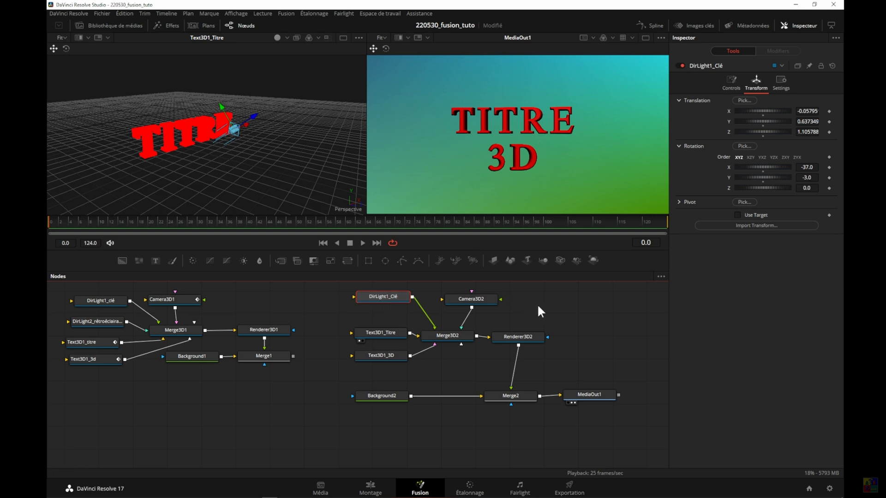
- Paste a copy of the DirLight1_Clé light just below the original and rename it DirLight1_back
key(ctrl+v)
drag(540, 306, 385, 313)
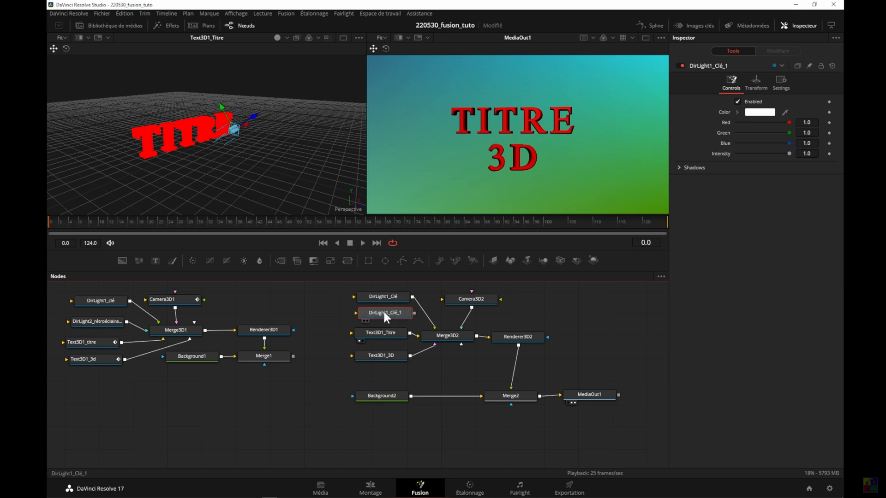
key(F2)
click(424, 240)
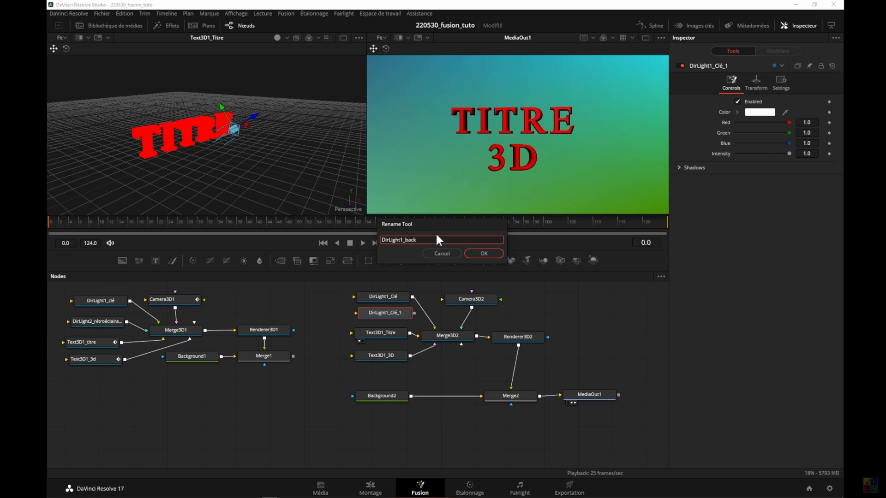
click(475, 252)
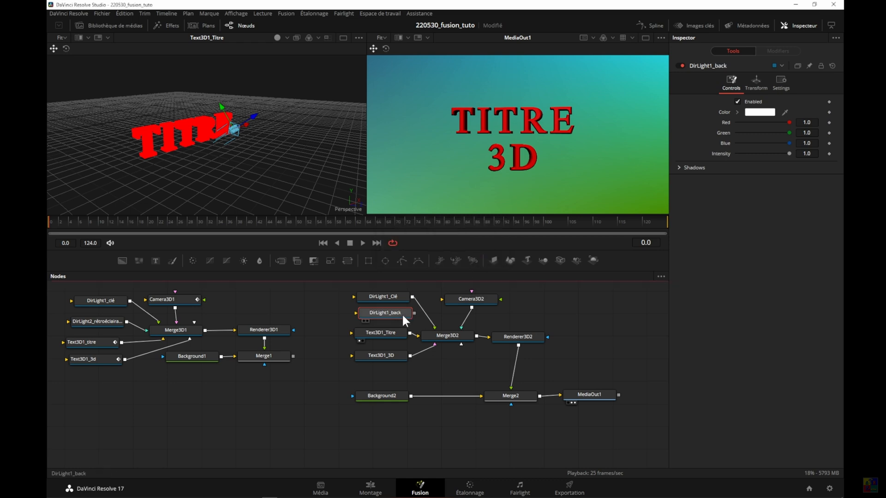
- Connect DirLight1_back to Merge3D2 and move the light up behind TITRE, to a translation of about -0.594, 1.064, 0.194
drag(414, 313, 436, 330)
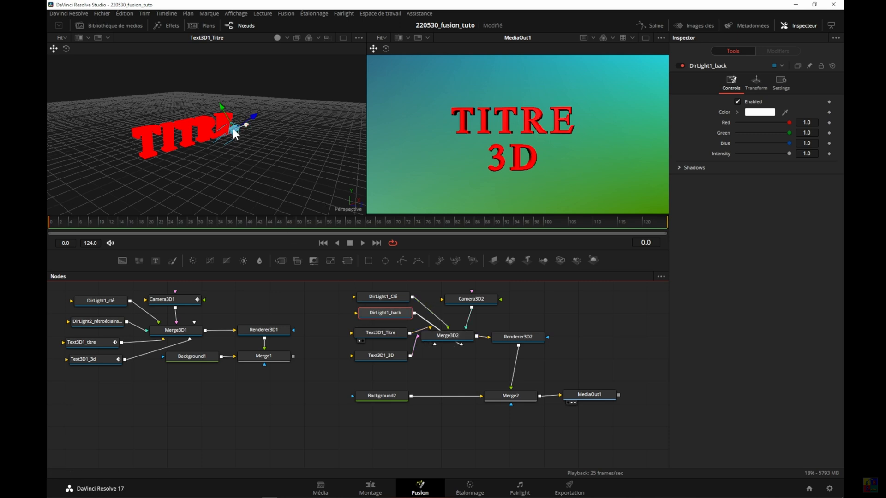
drag(235, 130, 218, 123)
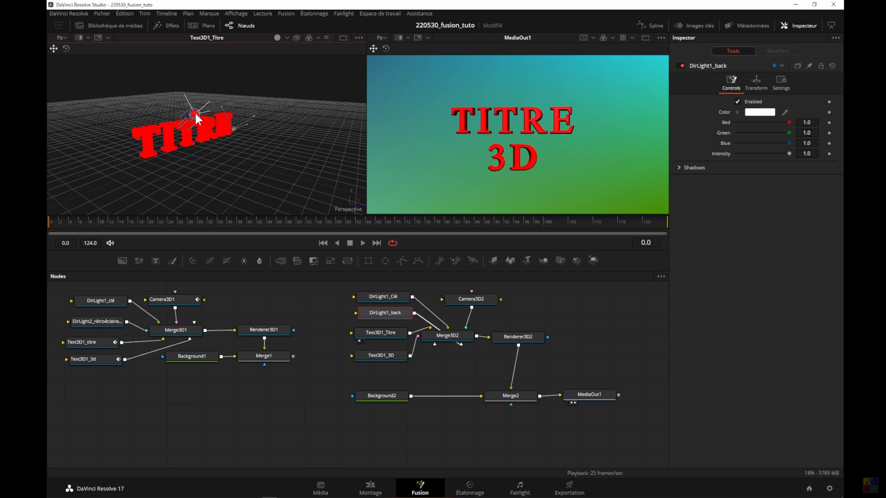
drag(175, 102, 175, 104)
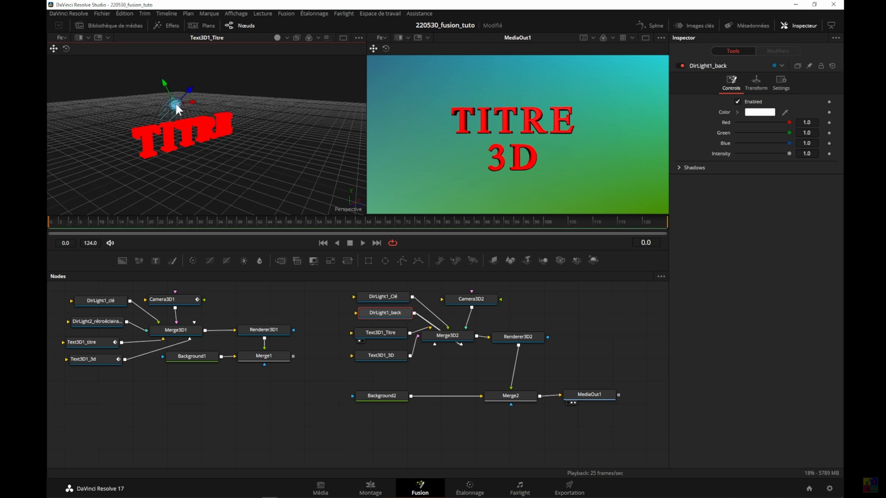
- Rotate DirLight1_back to about -9.5 on X and -4.2 on Y
click(380, 312)
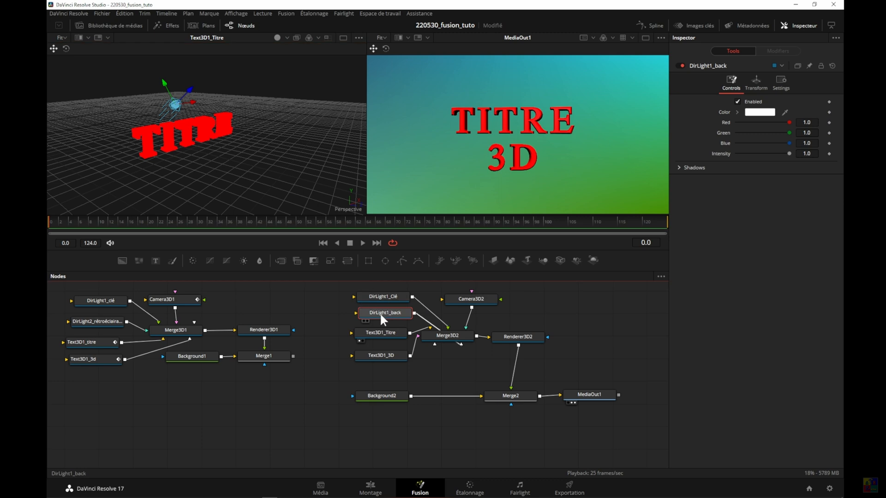
click(382, 295)
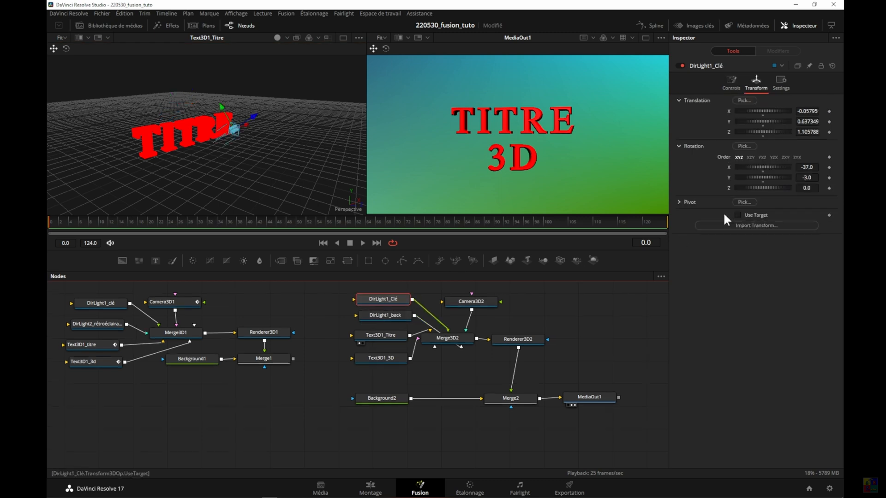
click(383, 314)
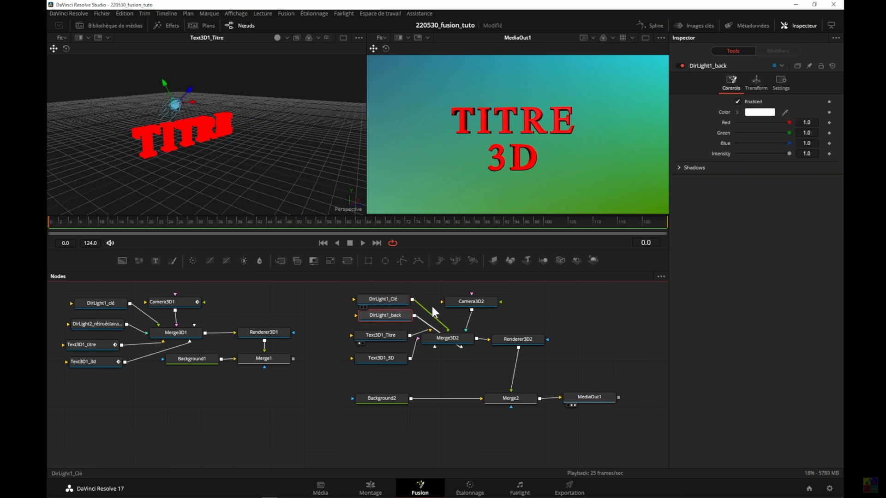
click(755, 81)
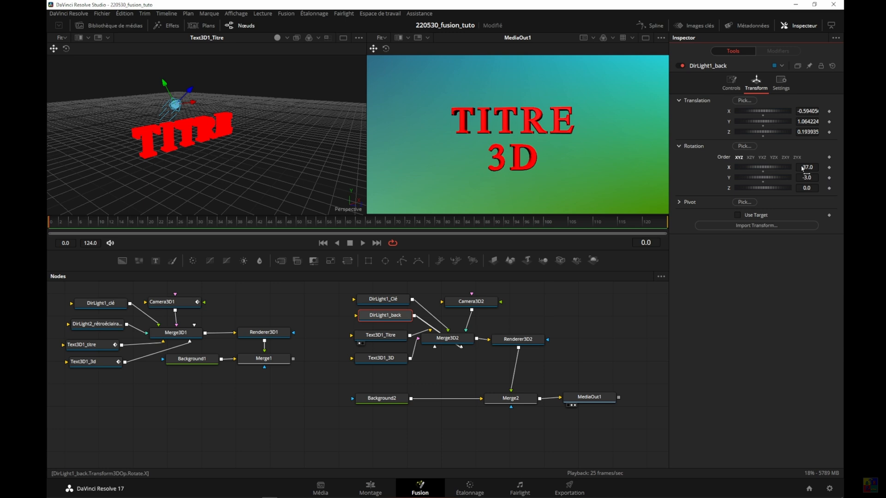
drag(802, 167, 847, 167)
drag(640, 187, 550, 182)
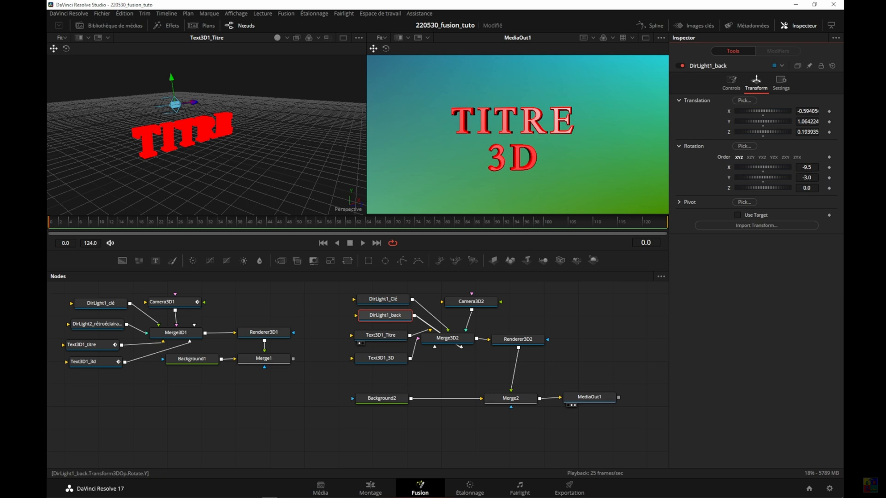
drag(807, 179, 395, 177)
drag(741, 177, 748, 178)
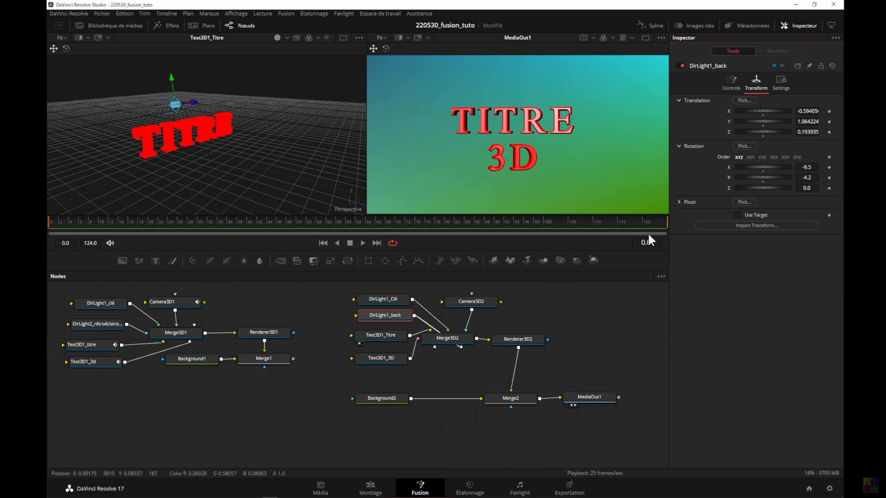
- Save the project and set the extrusion depth of the Text3D1_Titre text to 0.6
key(ctrl+s)
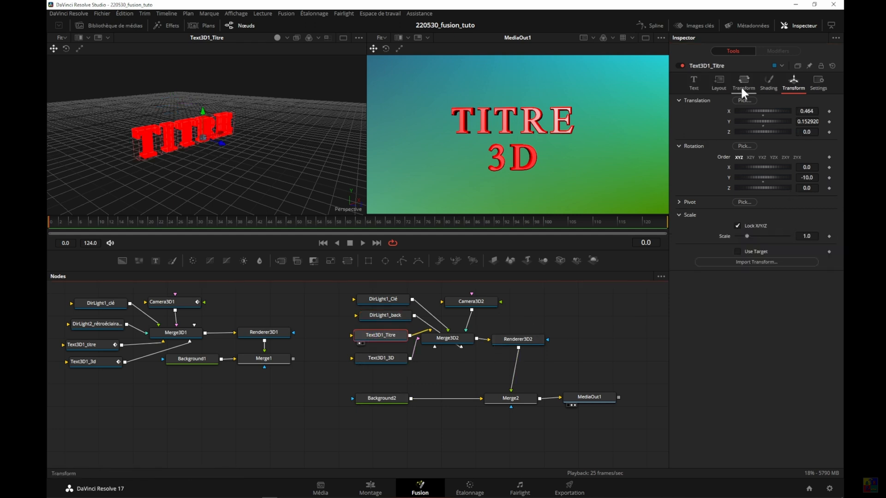
click(694, 80)
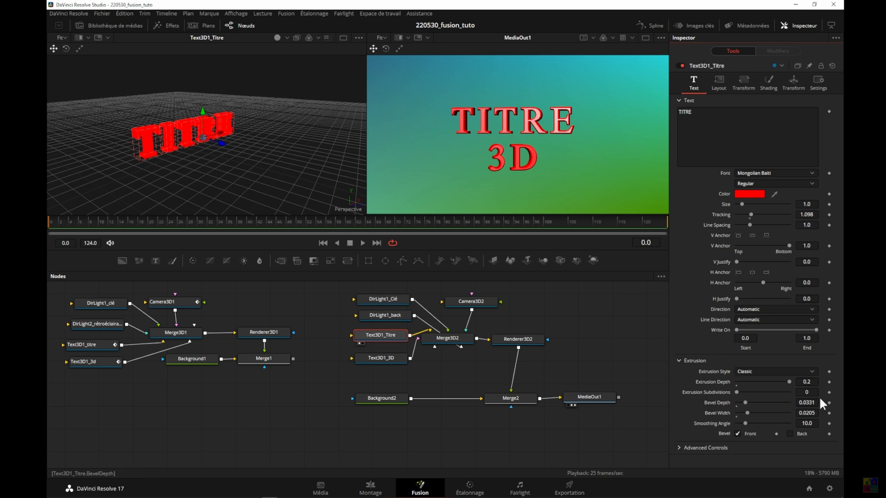
click(812, 382)
key(BackSpace)
text(6)
key(Tab)
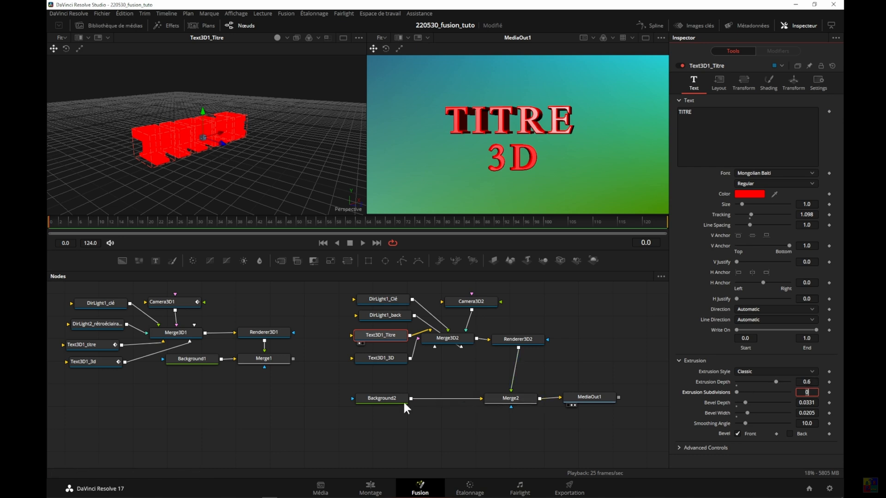
- Set the extrusion depth of the Text3D1_3D text to 0.6
click(386, 359)
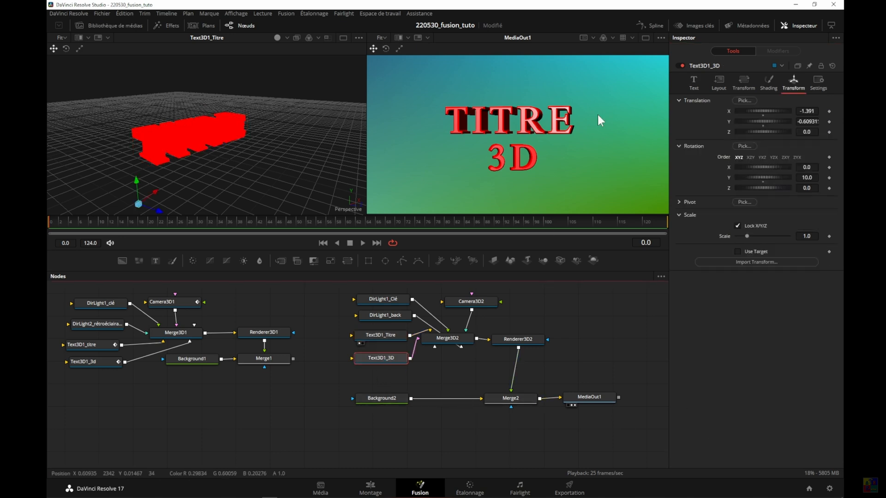
click(697, 79)
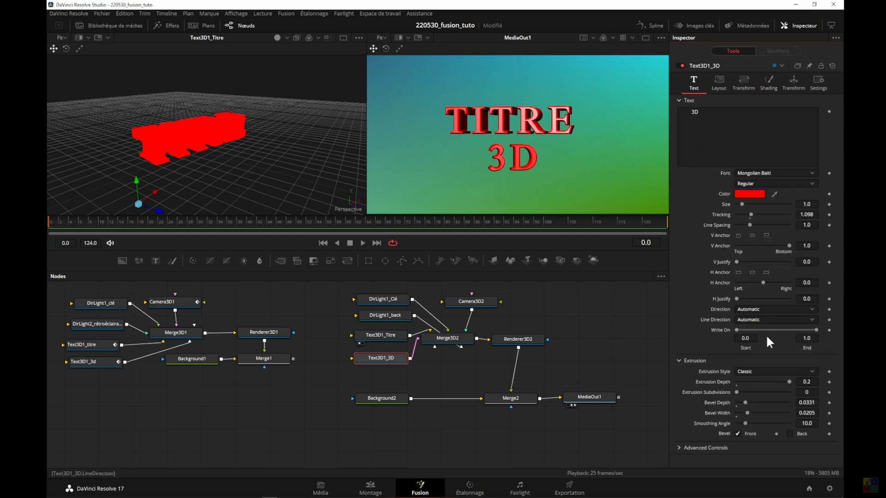
click(807, 382)
text(0.2)
key(BackSpace)
text(6)
key(Tab)
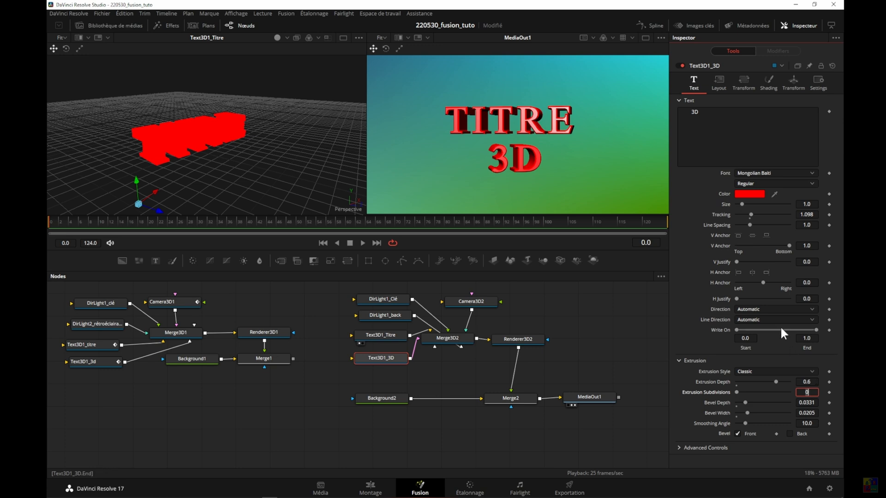
- Try rotating DirLight1_back to about 6.9 on X and 4.1 on Y
click(384, 314)
drag(807, 167, 842, 168)
key(ctrl+z)
mouse_move(418, 175)
mouse_down()
mouse_move(531, 178)
mouse_move(494, 179)
mouse_up()
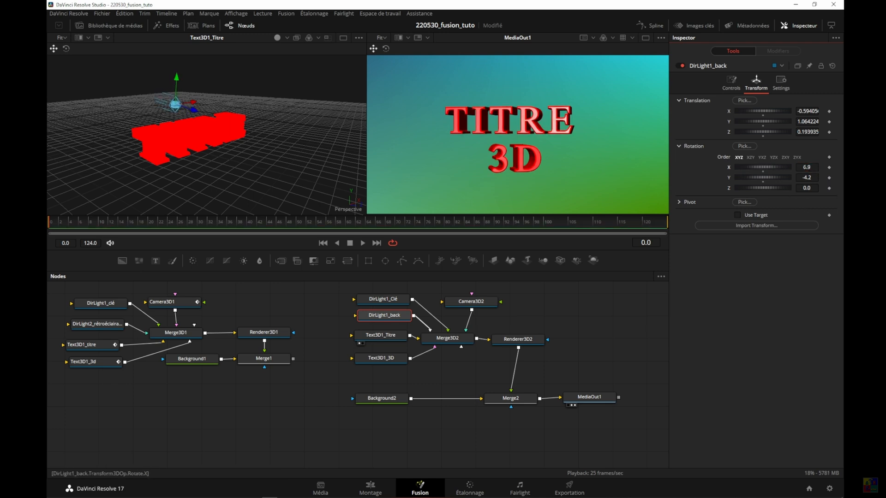
drag(806, 178, 443, 179)
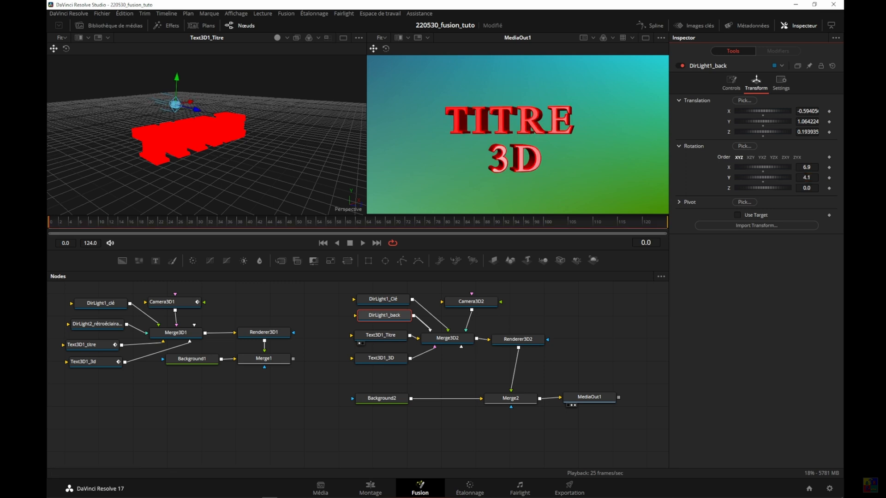
- Match DirLight1_back's rotation to the DirLight2_rétroéclairage light, with -243 on X and -8.2 on Y
click(90, 321)
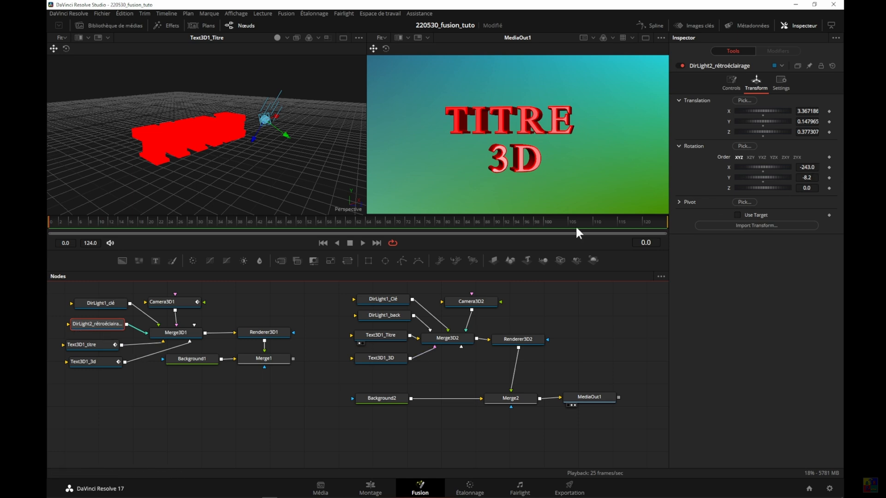
click(377, 314)
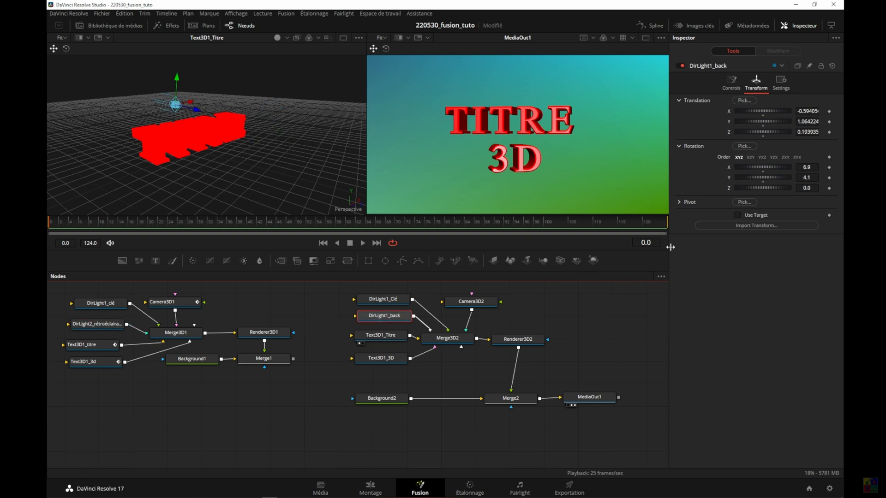
click(807, 177)
double_click(810, 178)
text(-8.2)
key(Tab)
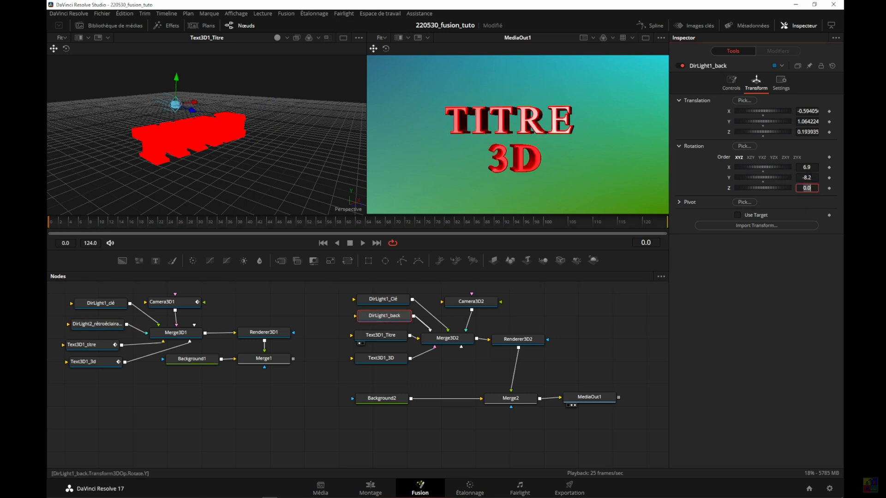
double_click(810, 168)
text(-243)
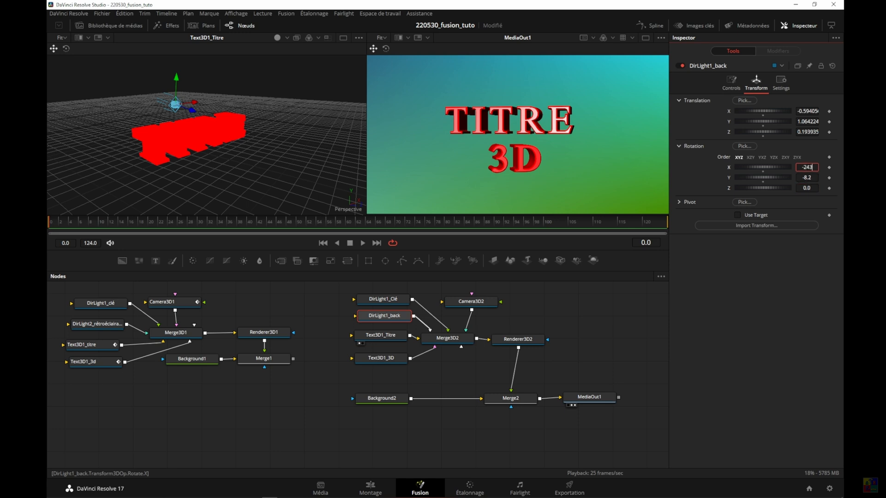
key(Tab)
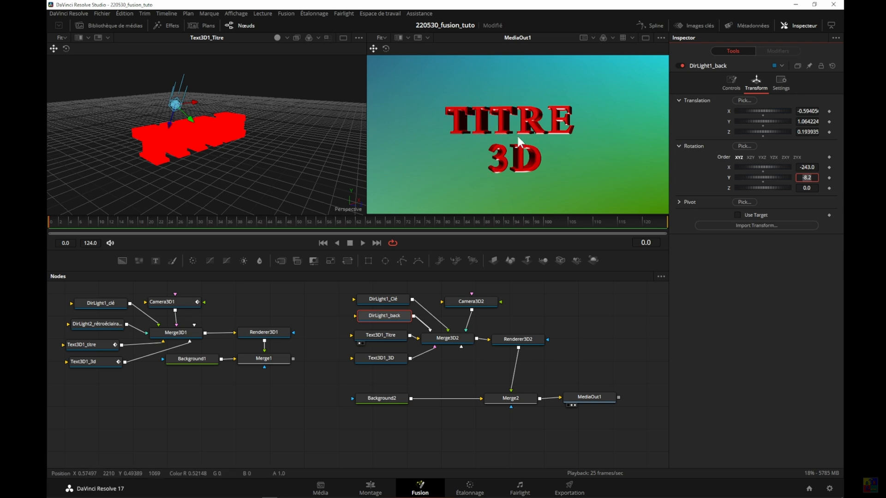
- Match DirLight1_Clé's X rotation to the DirLight1_clé light in the reference node tree, setting it to -23
click(93, 301)
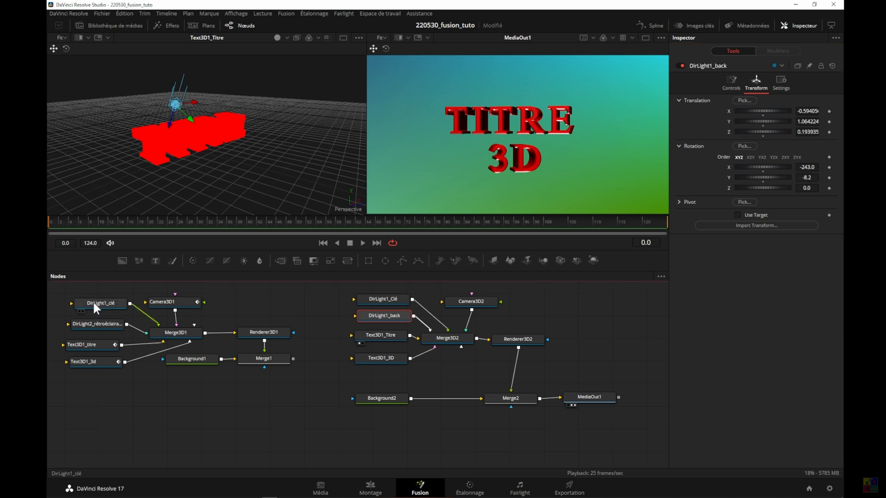
click(376, 299)
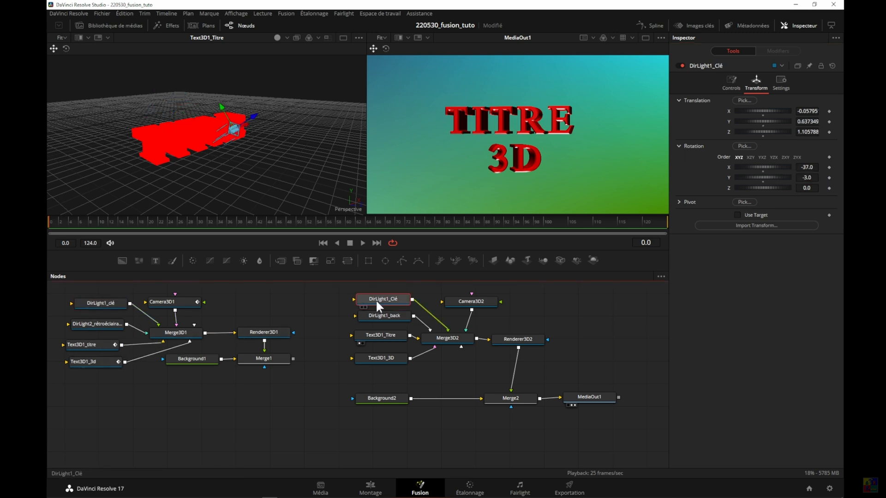
click(90, 301)
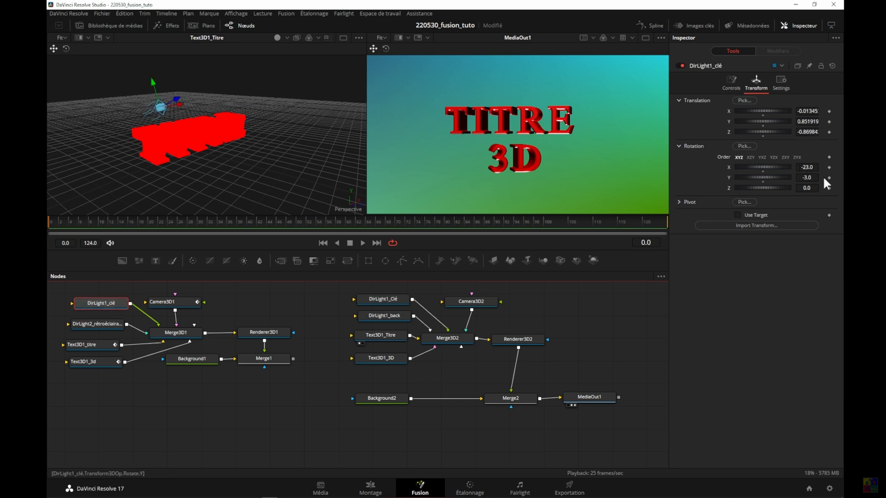
click(383, 299)
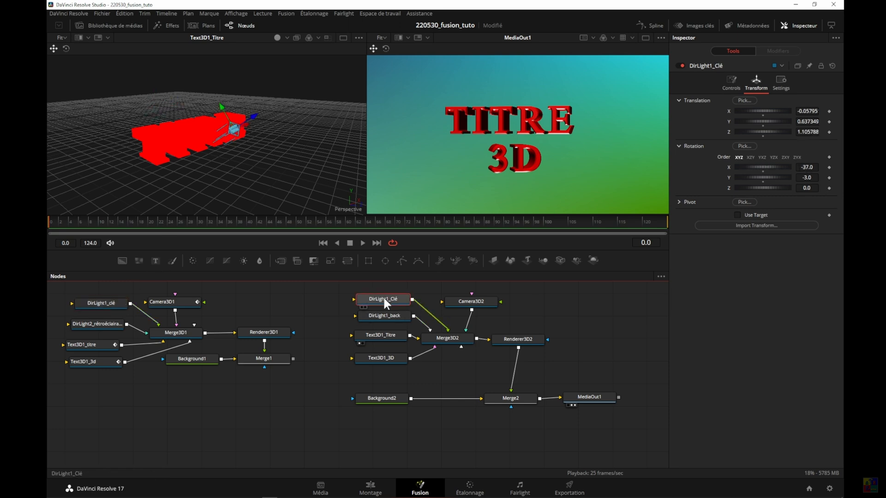
click(808, 167)
text(-23)
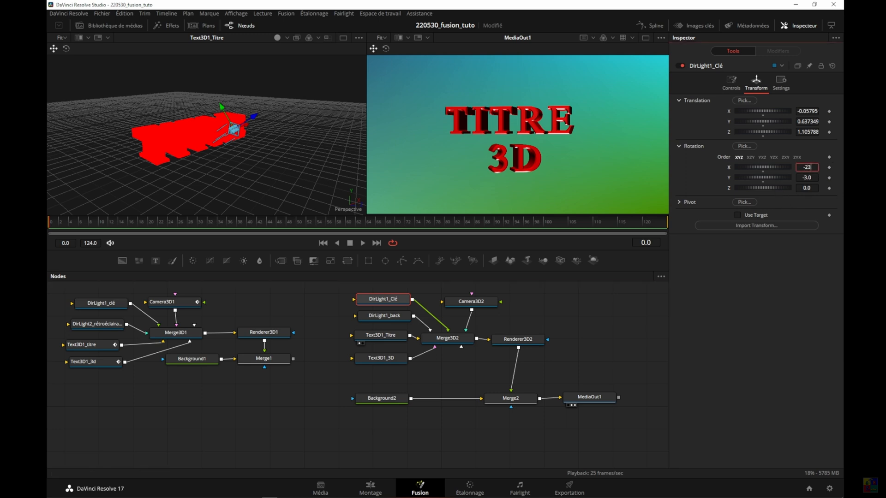
key(Tab)
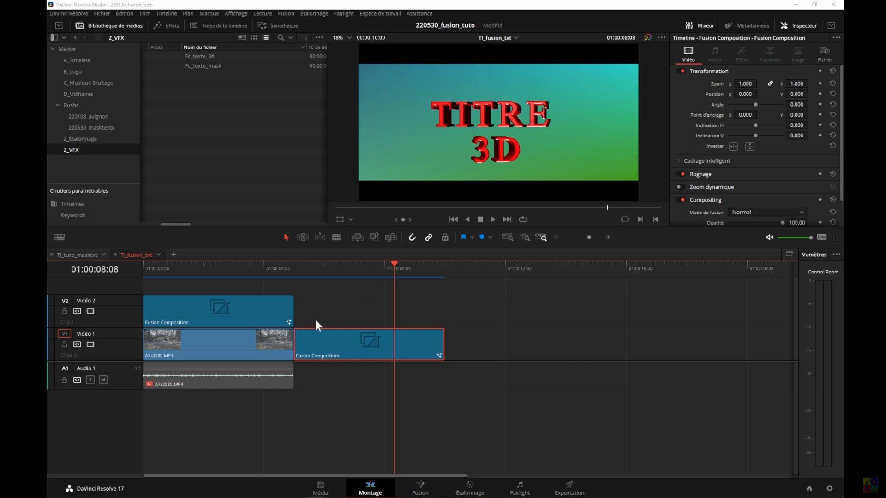
- Open the selected Fusion Composition clip on the Fusion page and select the Text3D1_Titre node
click(421, 488)
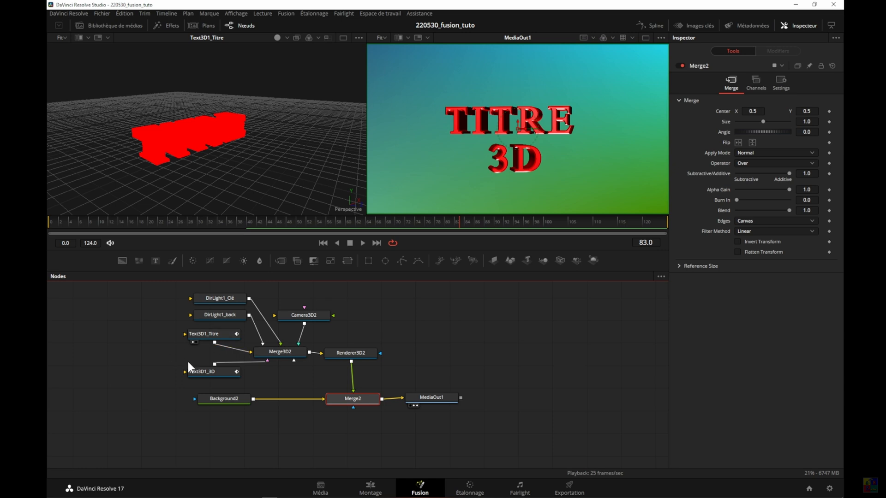
click(196, 330)
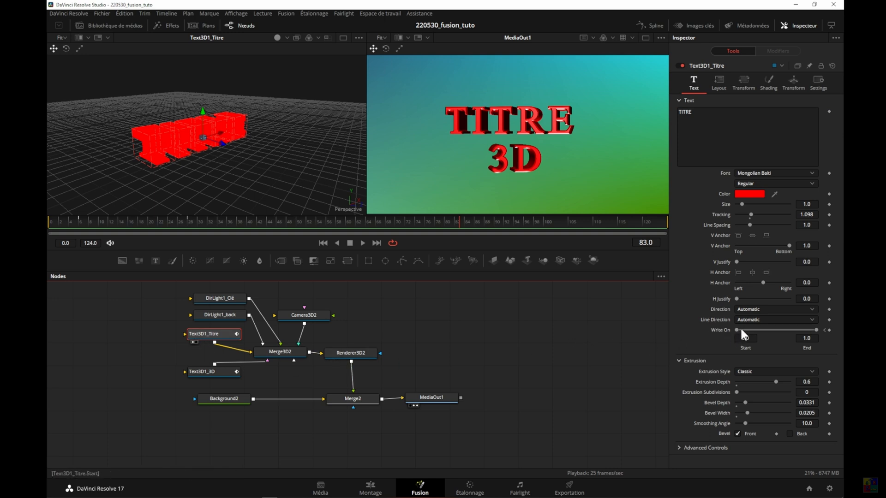
- Try setting Text3D1_Titre's Write On start and end to 0.5 at frame 83
drag(735, 330, 770, 331)
click(752, 338)
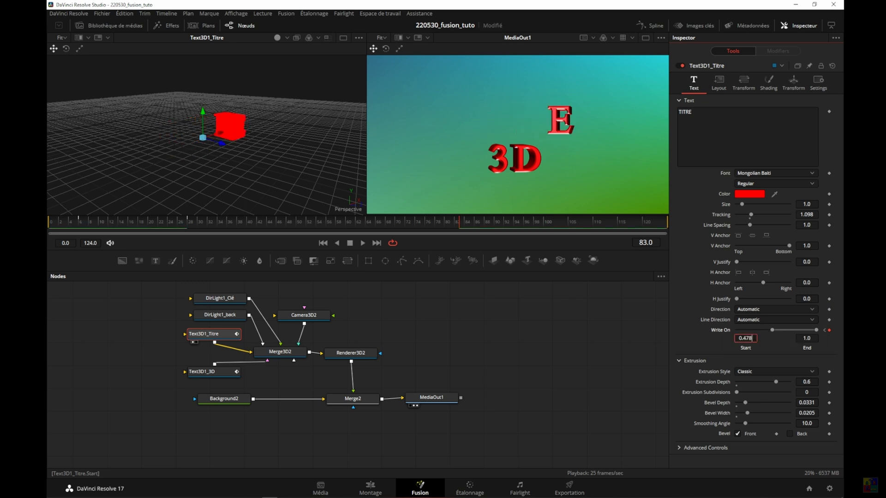
key(BackSpace)
key(BackSpace)
key(BackSpace)
text(5)
key(Tab)
drag(813, 330, 777, 330)
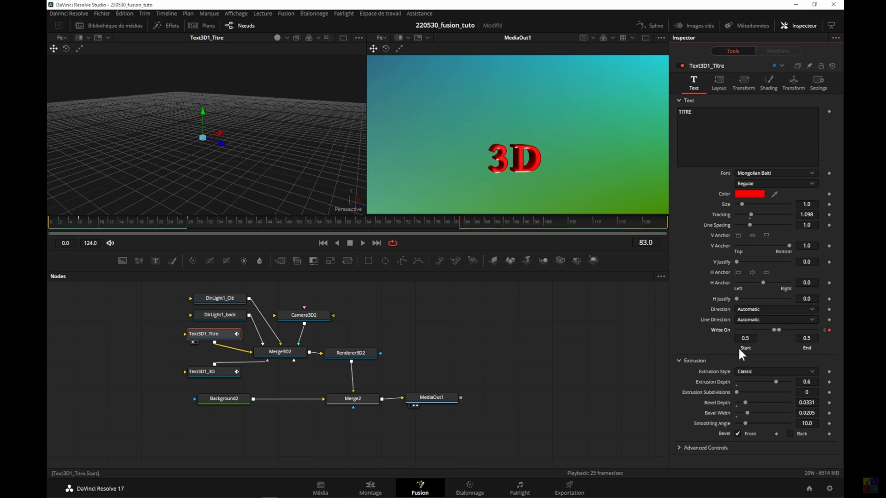
- Remove the existing Write On animation from Text3D1_Titre and set its Write On start and end both to 0.5
click(826, 328)
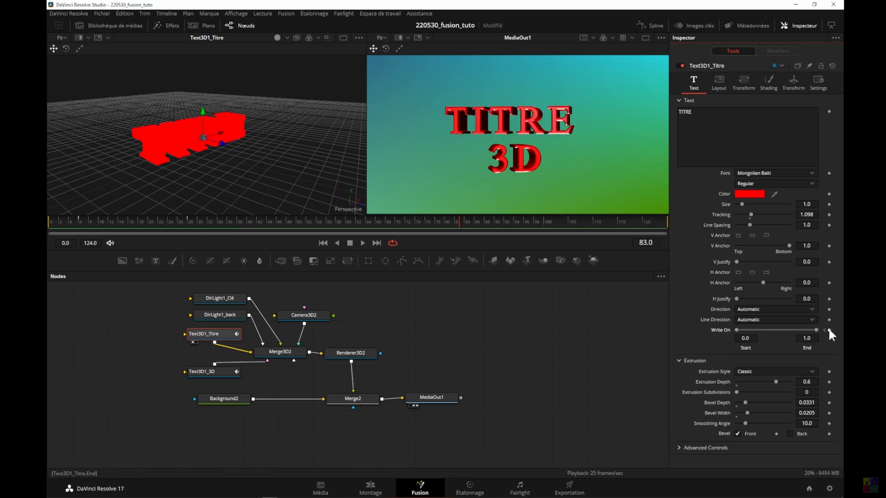
click(829, 331)
drag(737, 331, 775, 329)
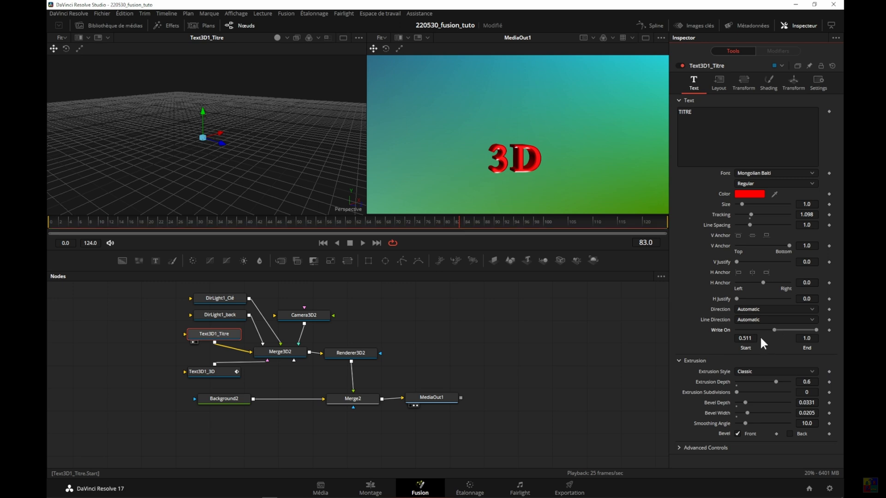
click(747, 339)
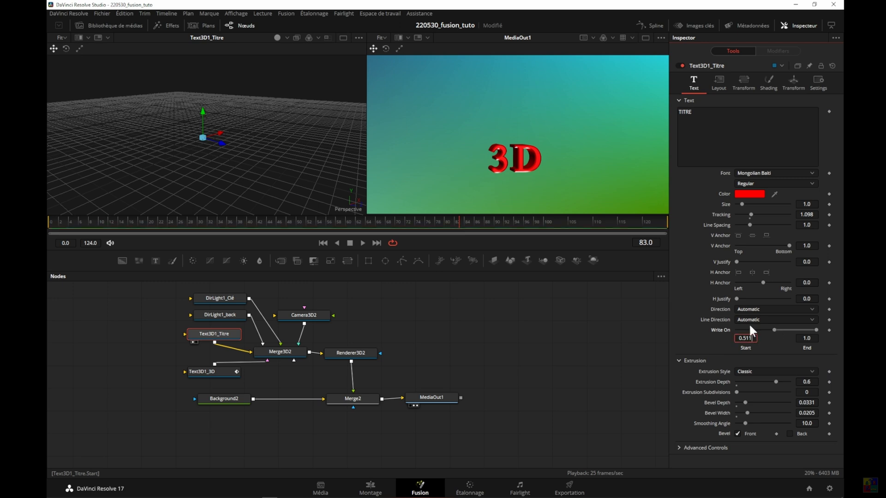
text(0.5)
key(Return)
drag(782, 330, 773, 331)
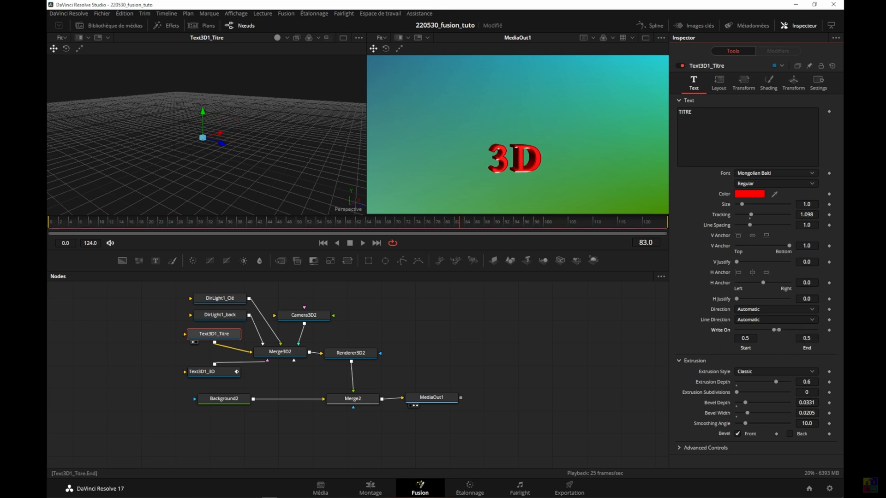
- Add a Write On keyframe to Text3D1_Titre at frame 6
click(646, 242)
text(6)
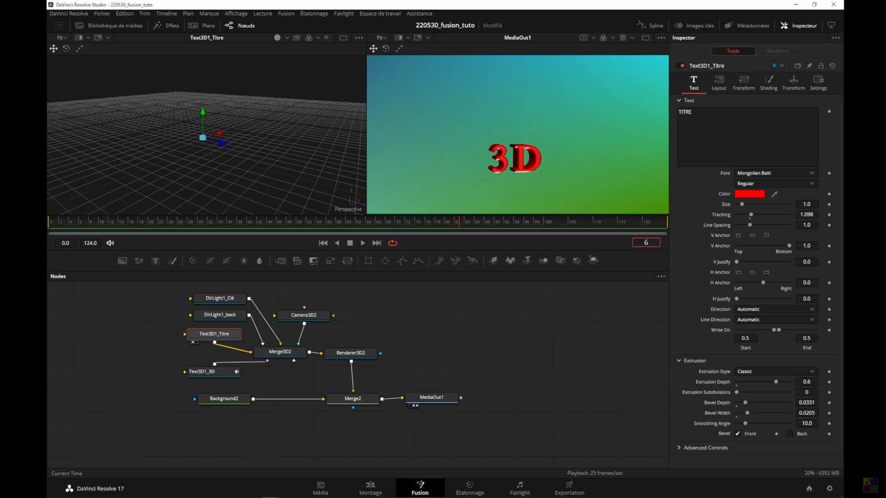
key(Return)
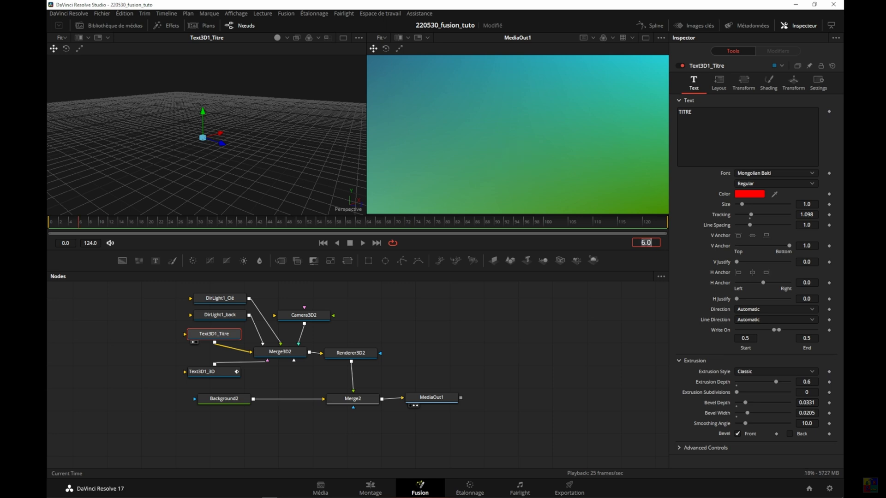
click(829, 330)
click(829, 330)
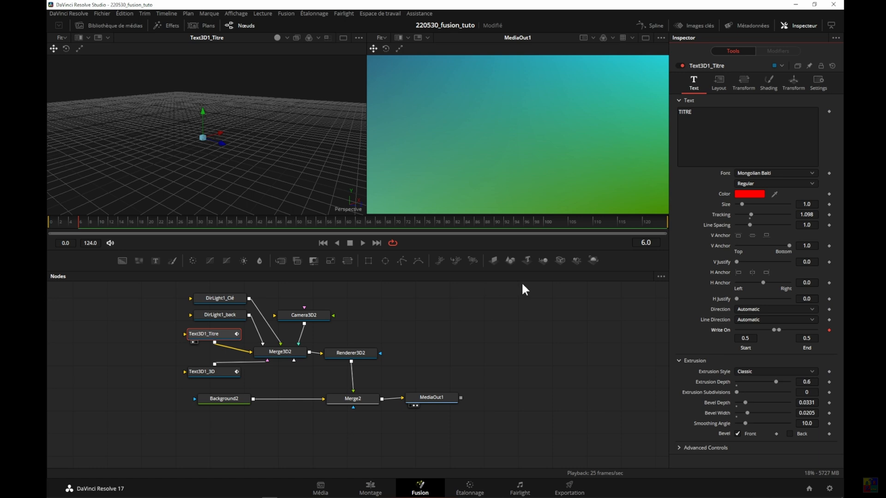
- At frame 18, keyframe Text3D1_Titre's Write On with start 0.0 and end 1.0
double_click(646, 243)
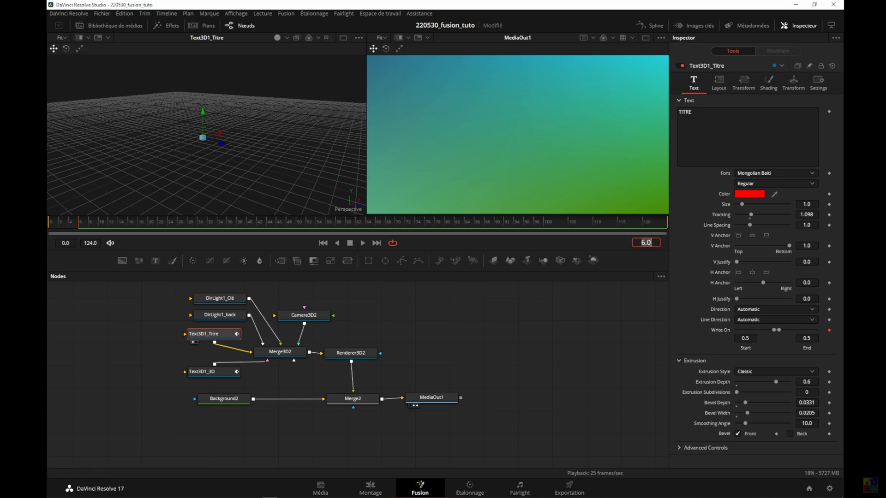
text(18)
key(Return)
mouse_move(771, 330)
mouse_down()
mouse_move(731, 330)
mouse_move(779, 331)
mouse_up()
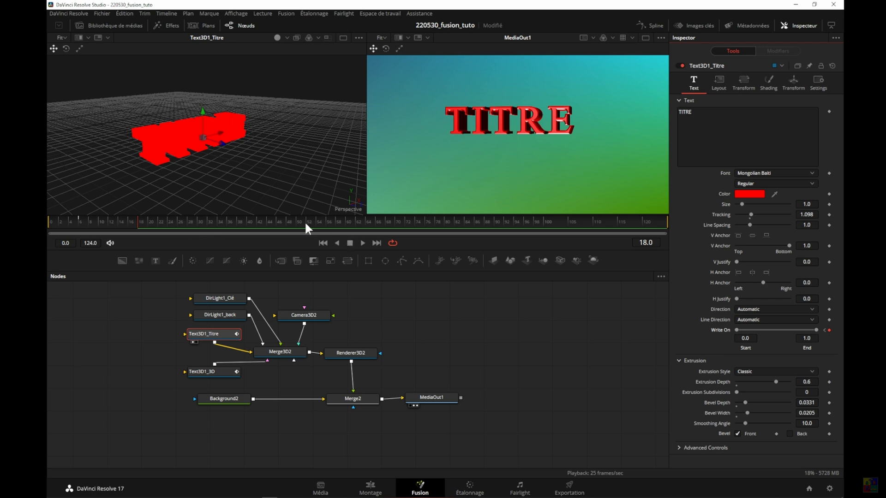
- Play the composition from the first frame to check the TITRE write-on animation
click(323, 242)
click(363, 243)
click(350, 243)
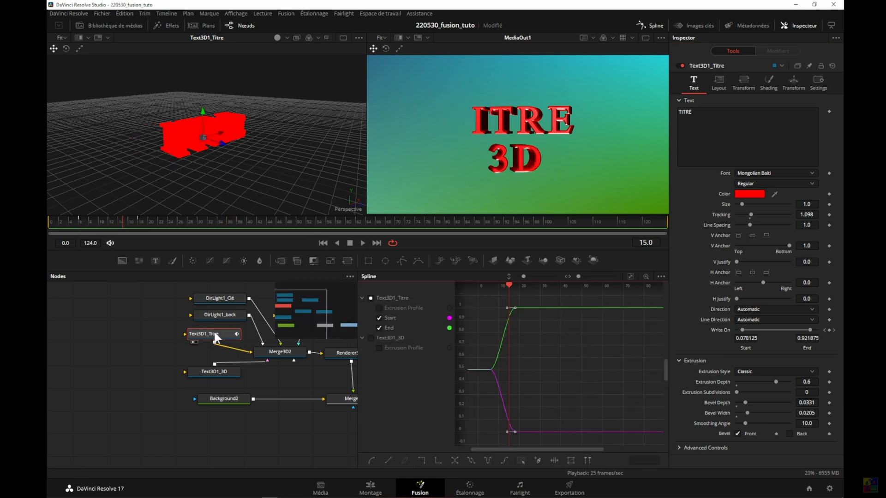
- At frame 18, close the Spline editor and keyframe Text3D1_3D's Write On with start and end both at 0.5
click(210, 369)
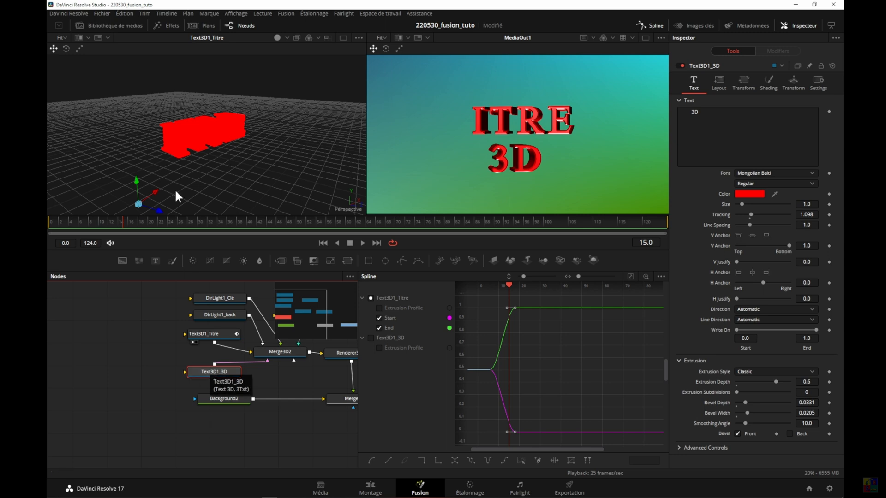
click(646, 243)
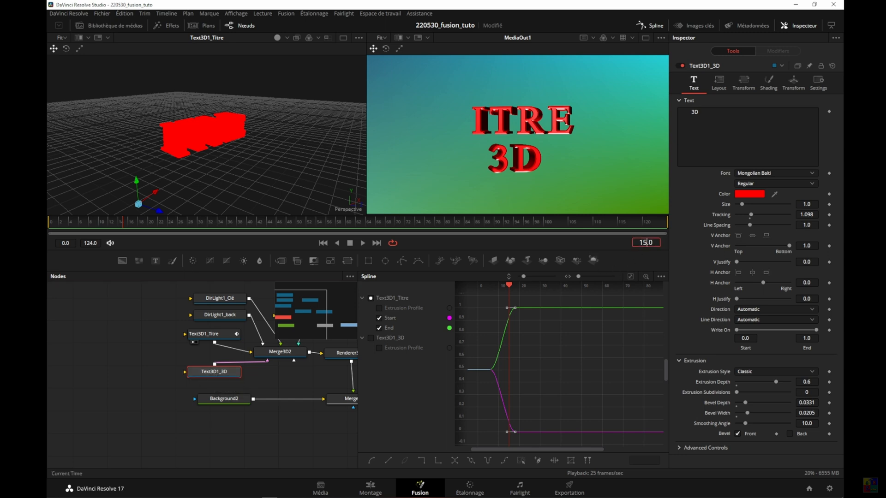
text(18)
key(Return)
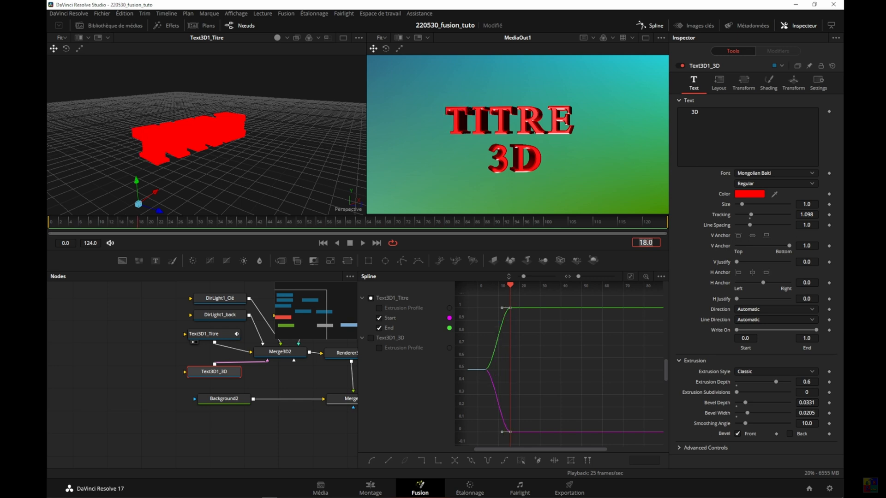
click(650, 25)
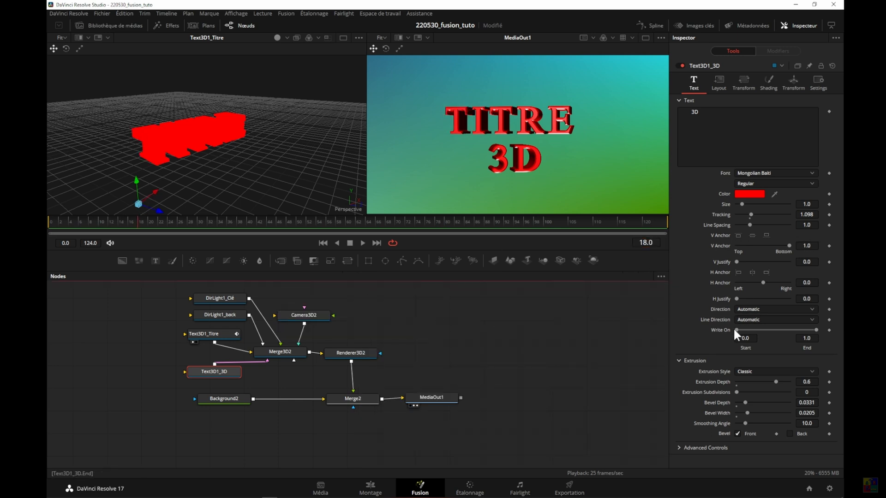
click(749, 338)
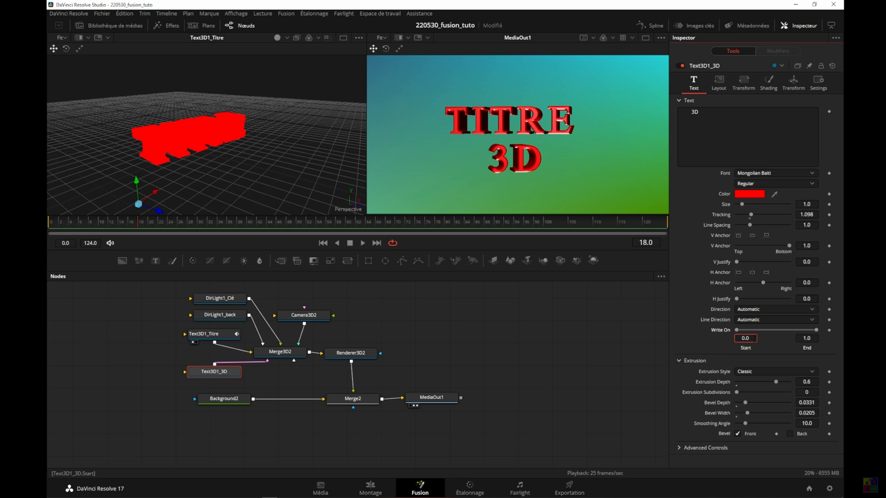
text(5)
key(Tab)
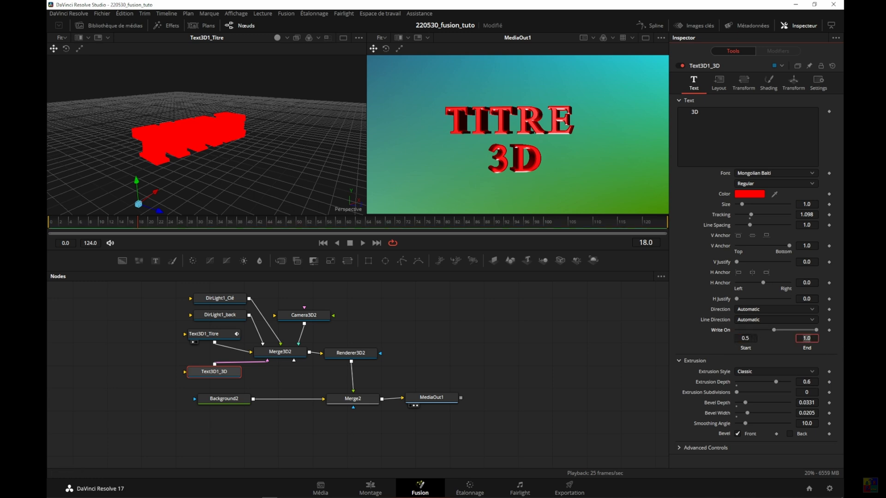
drag(816, 330, 777, 330)
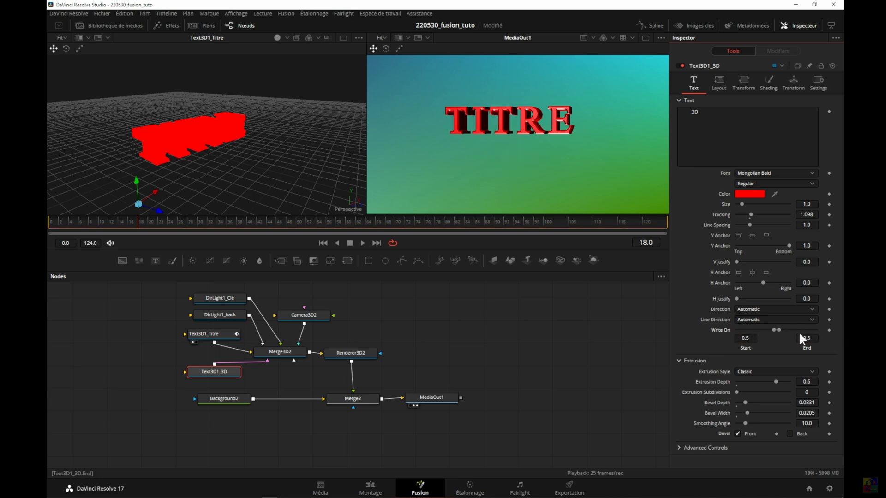
click(829, 330)
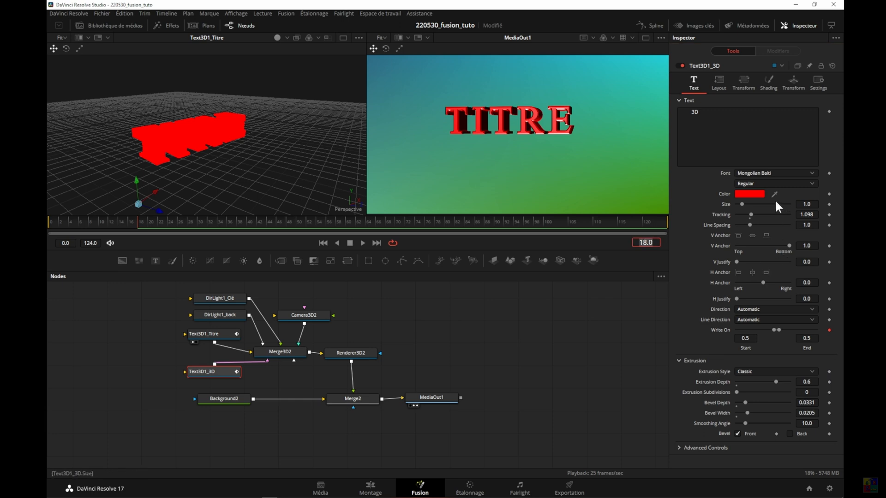
- At frame 30, keyframe Text3D1_3D's Write On with start 0.0 and end 1.0
text(30)
key(Return)
drag(773, 328, 722, 337)
drag(780, 329, 830, 331)
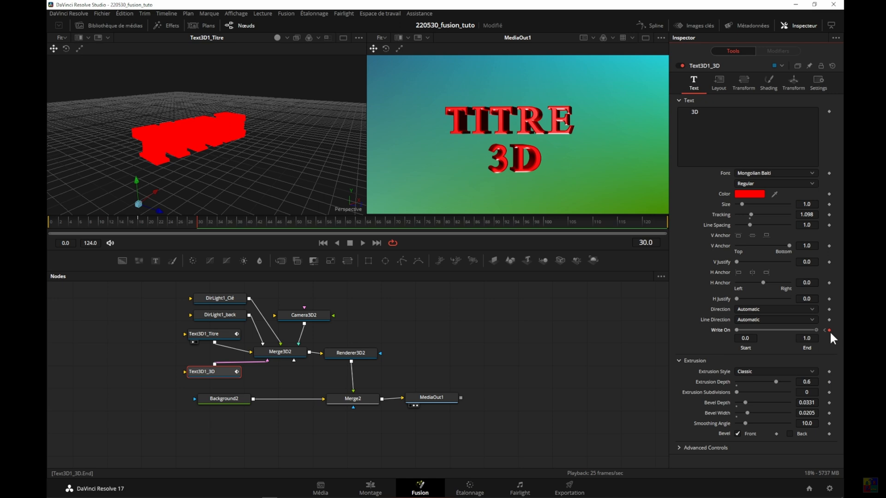
- Play the composition from the first frame to check both text write-on animations together
click(323, 243)
click(363, 244)
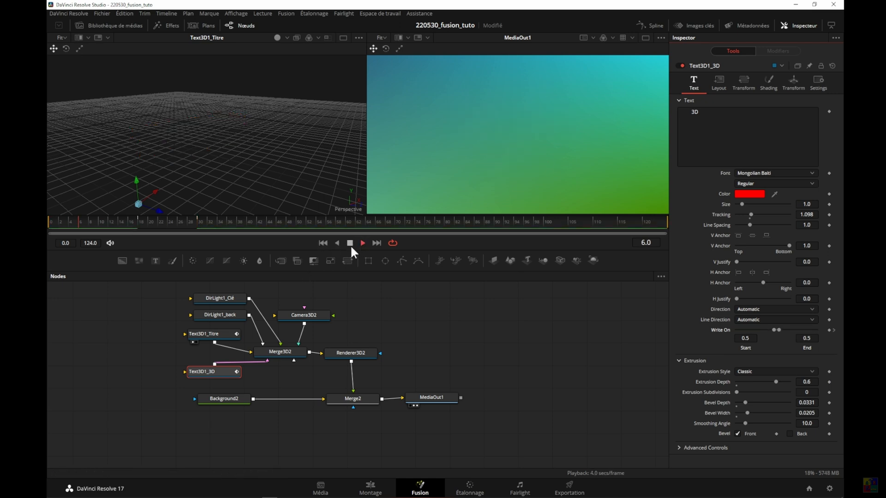
click(349, 244)
- At frame 25, move Camera3D2 back to a Z translation of 25.19 and keyframe it
click(293, 314)
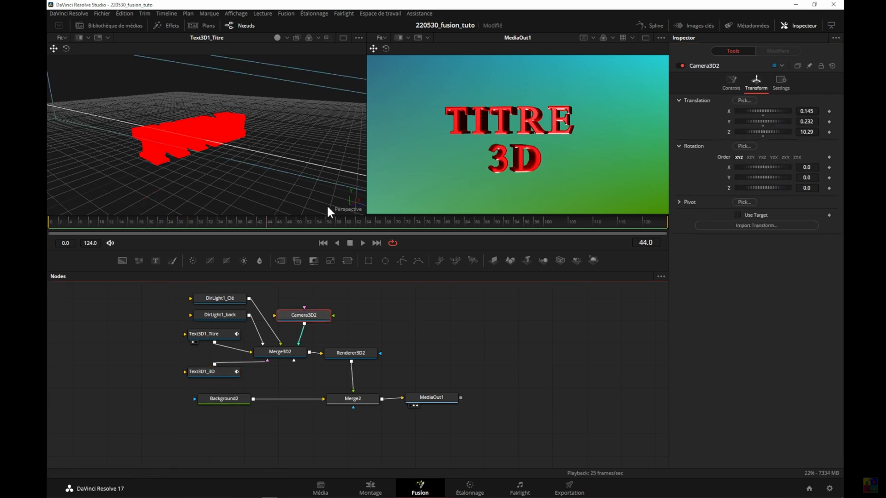
click(757, 85)
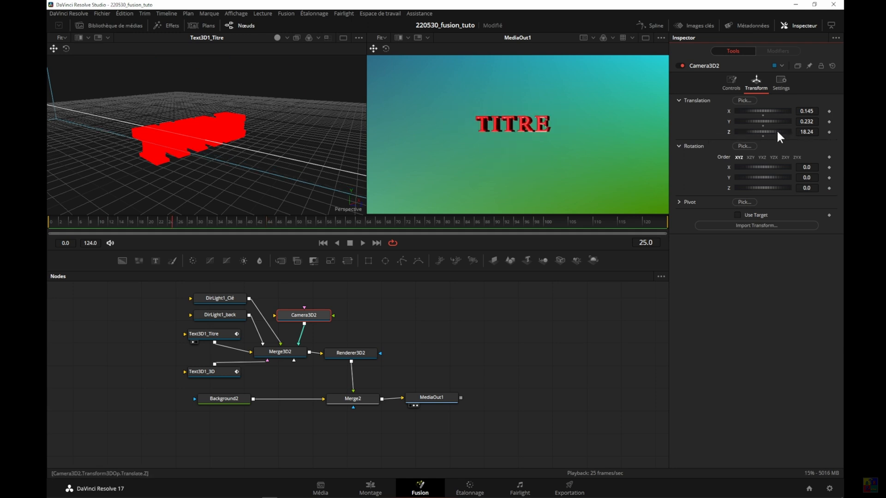
drag(777, 131, 798, 137)
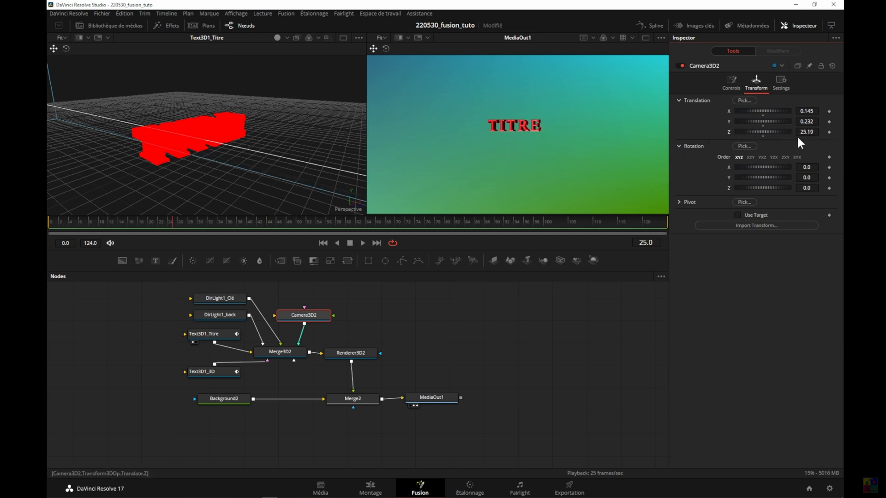
click(829, 131)
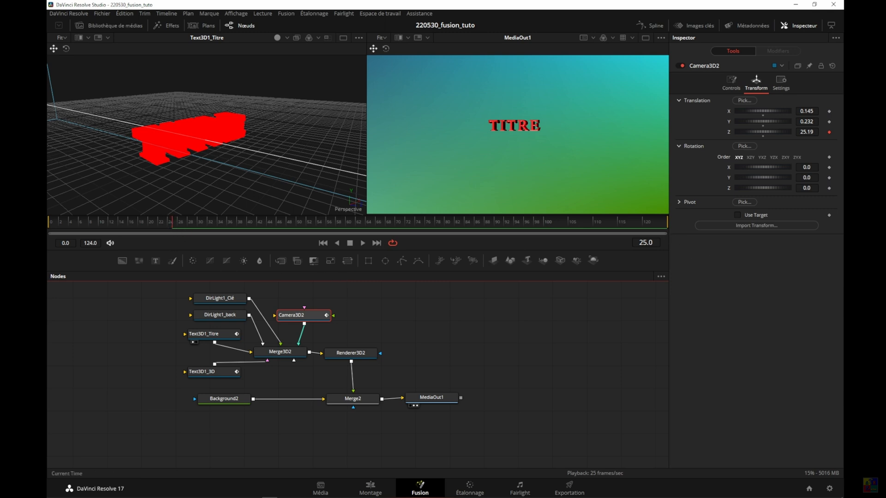
- At frame 50, keyframe Camera3D2's Z translation at 9.68 and play the composition from the first frame
click(645, 242)
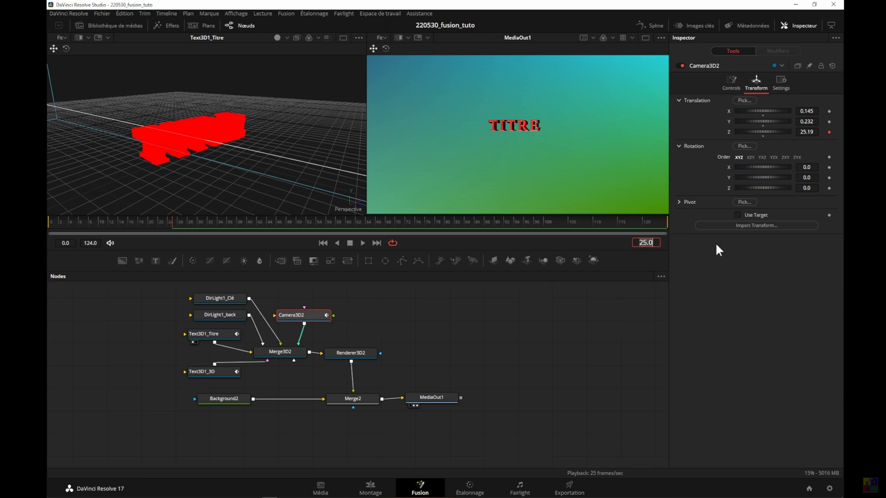
key(BackSpace)
key(BackSpace)
key(BackSpace)
key(BackSpace)
text(50)
key(Return)
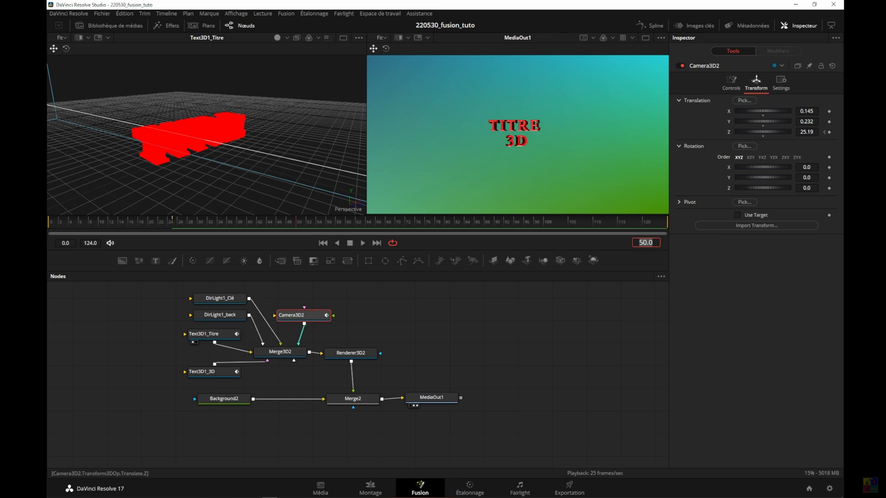
drag(771, 129, 726, 137)
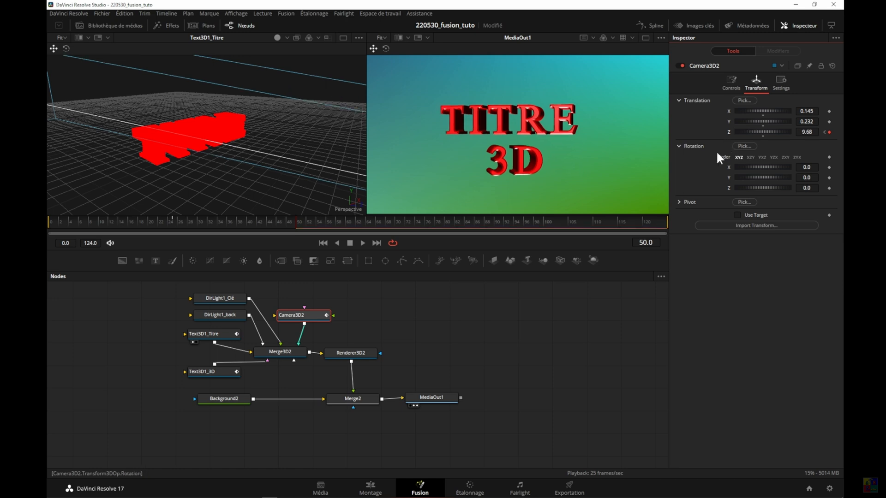
click(323, 243)
click(362, 243)
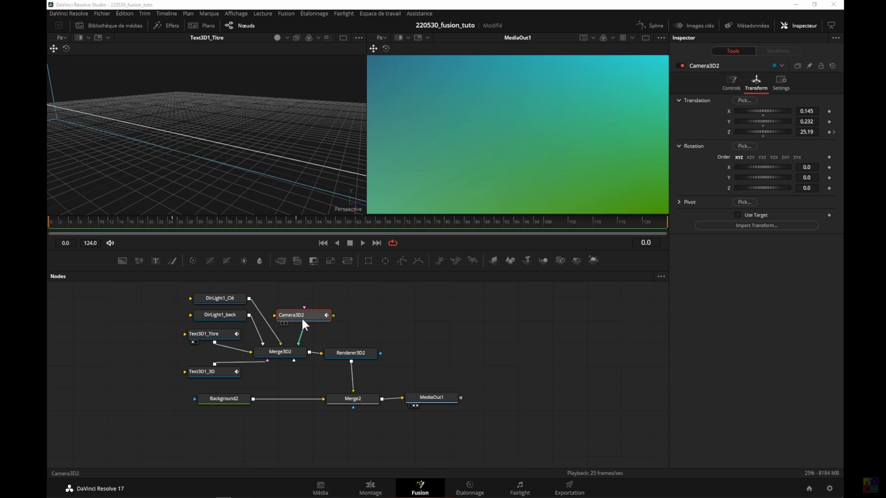
- Open the Spline editor showing only Camera3D2's Z Offset curve, fitted to the graph
click(303, 315)
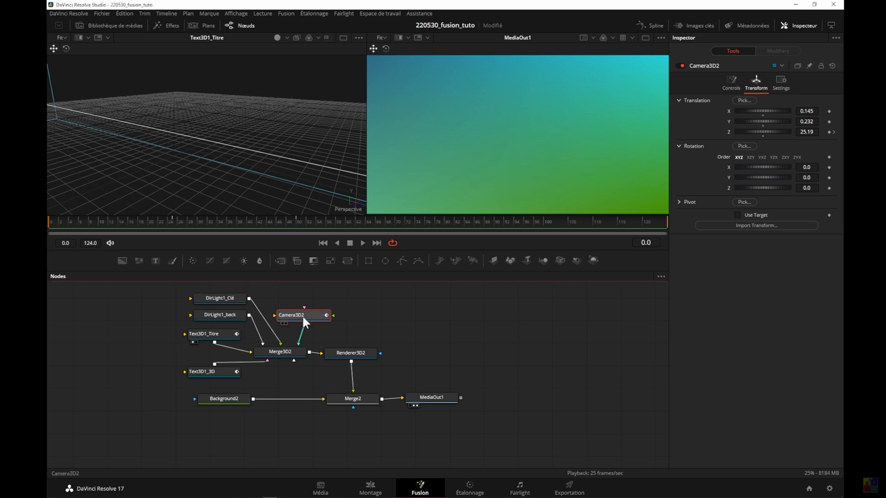
click(655, 24)
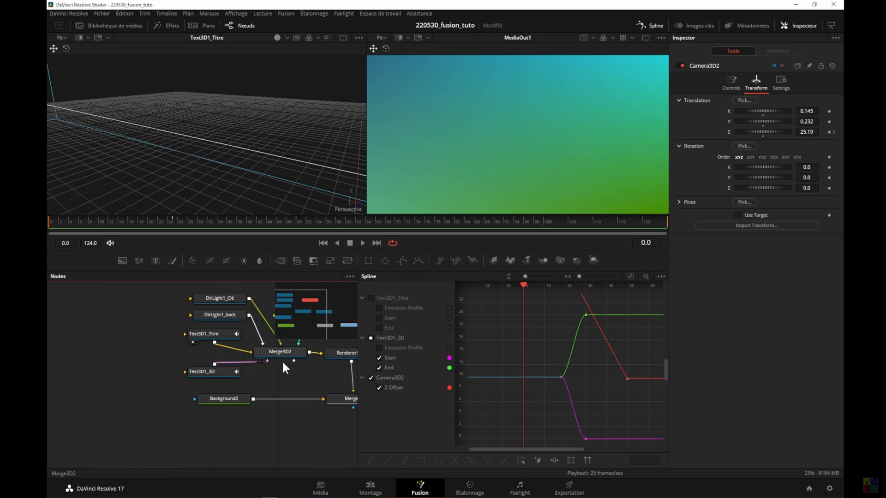
drag(157, 368, 37, 388)
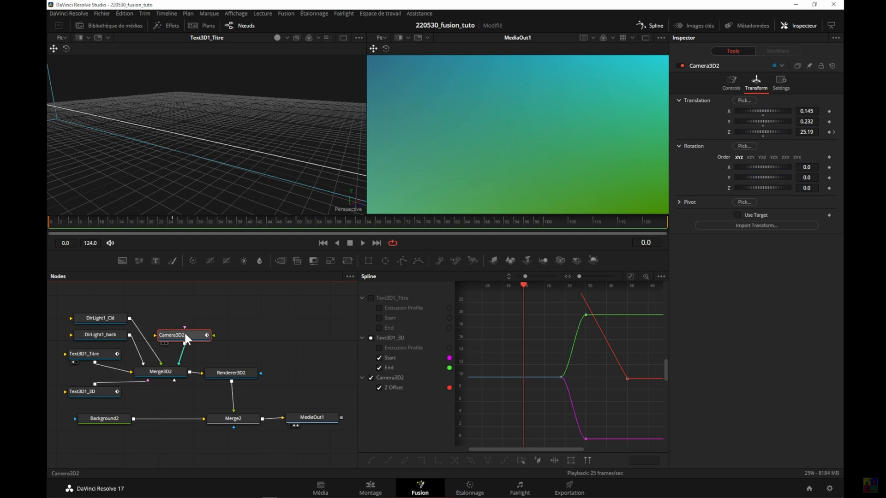
click(371, 338)
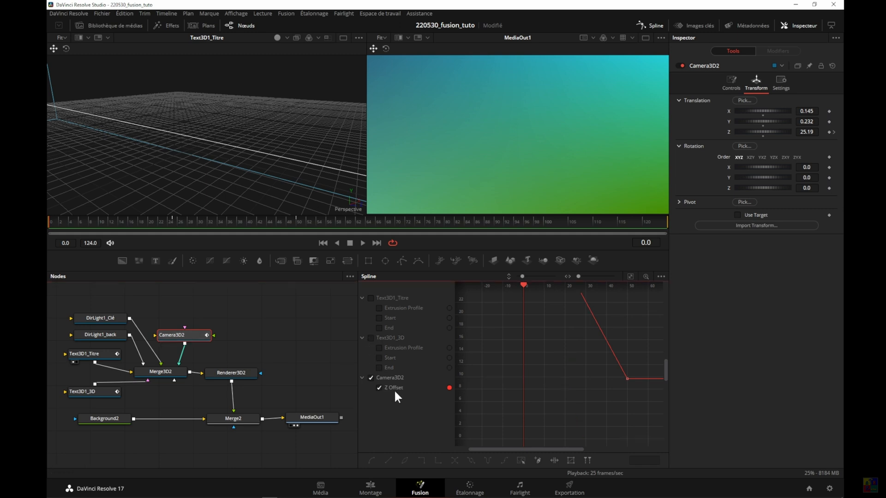
click(630, 276)
- Smooth both Z Offset keyframes of Camera3D2 and lengthen their horizontal handles for a stronger ease-in and ease-out
drag(477, 295, 660, 441)
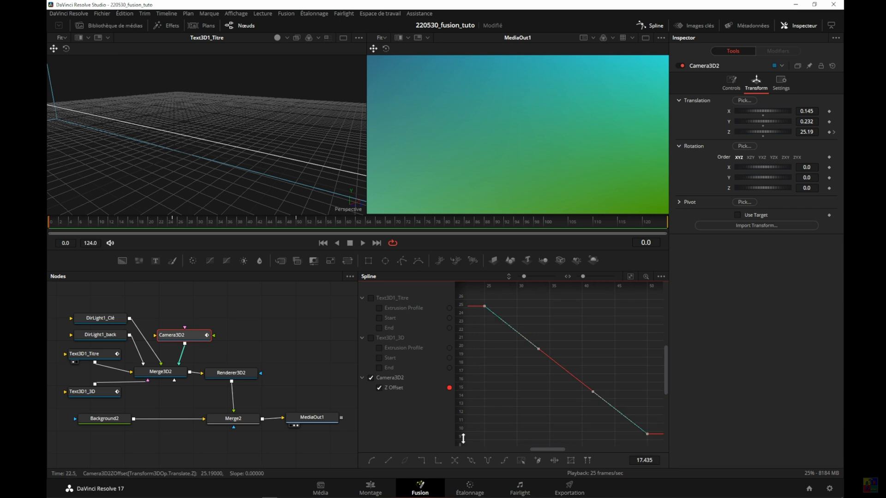
click(370, 461)
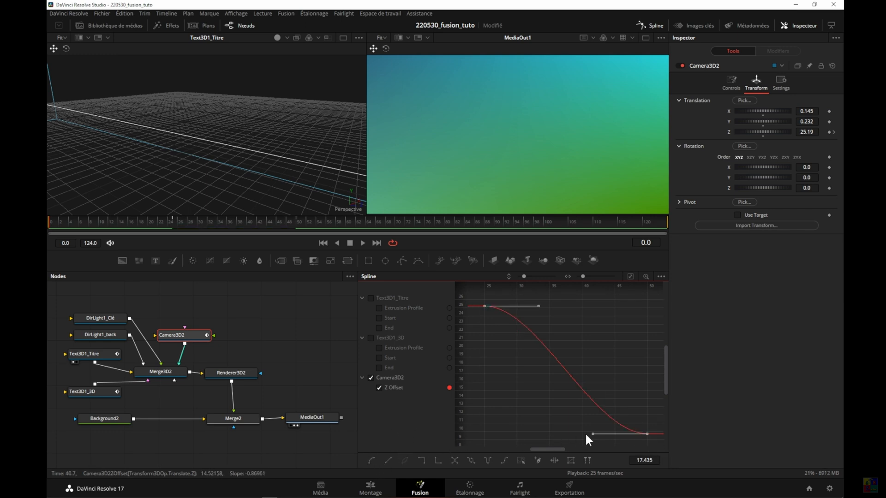
drag(590, 435, 568, 434)
drag(538, 306, 557, 309)
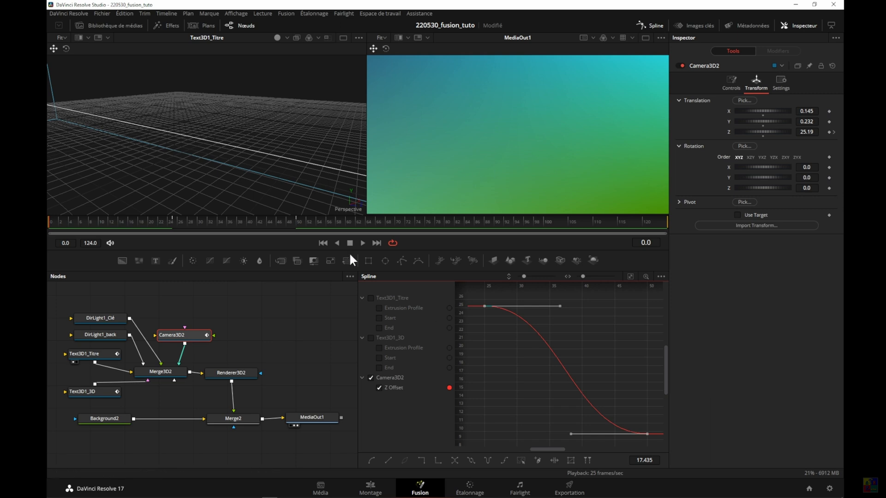
- Play the eased camera move to check it, stop playback and close the Spline editor
click(362, 243)
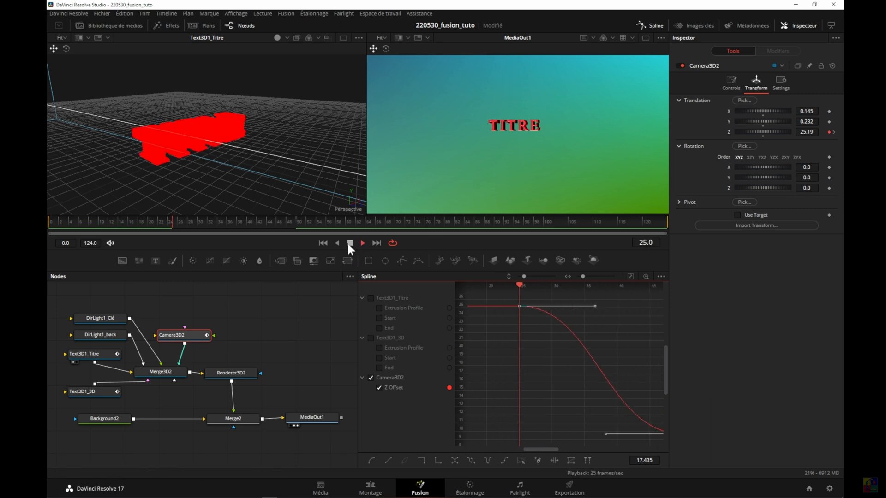
click(348, 243)
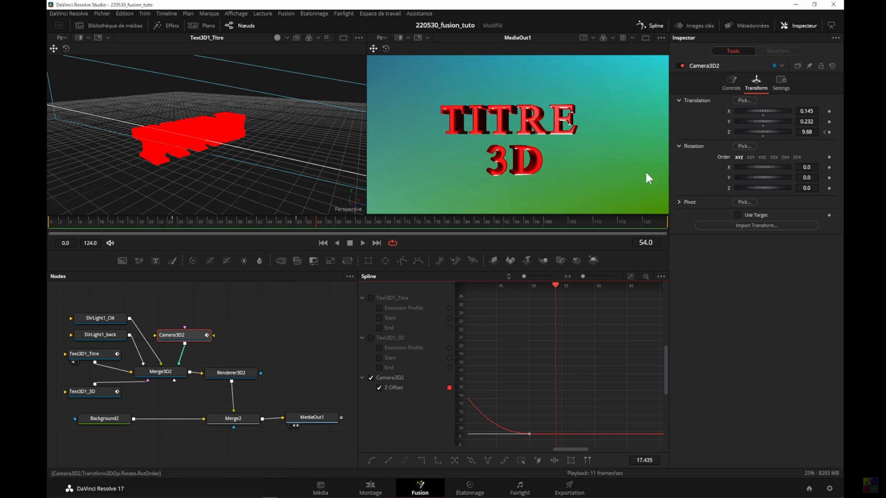
click(655, 26)
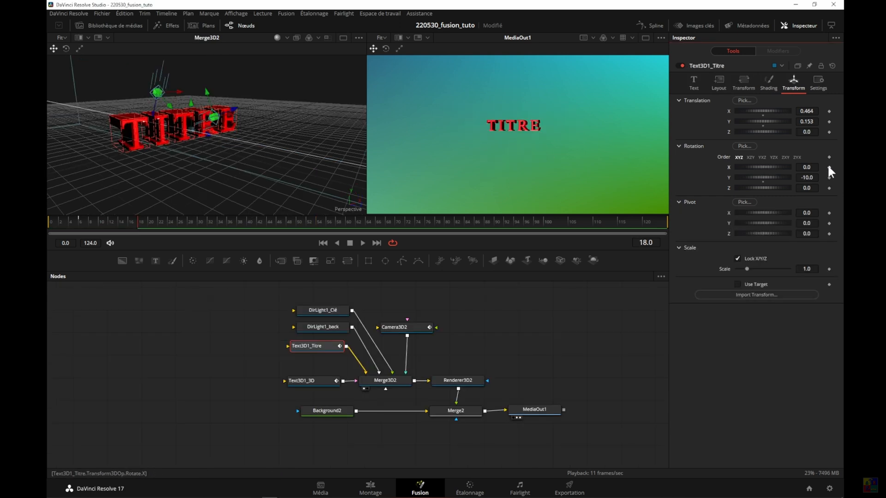
- Keyframe Text3D1_Titre's X rotation at 0 on frame 18 and at -20 on frame 34
click(829, 167)
drag(139, 223, 222, 221)
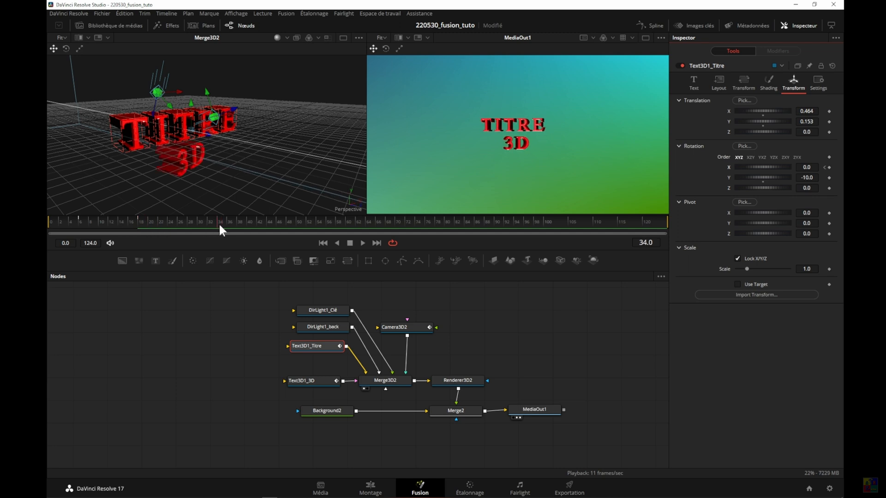
drag(761, 166, 757, 166)
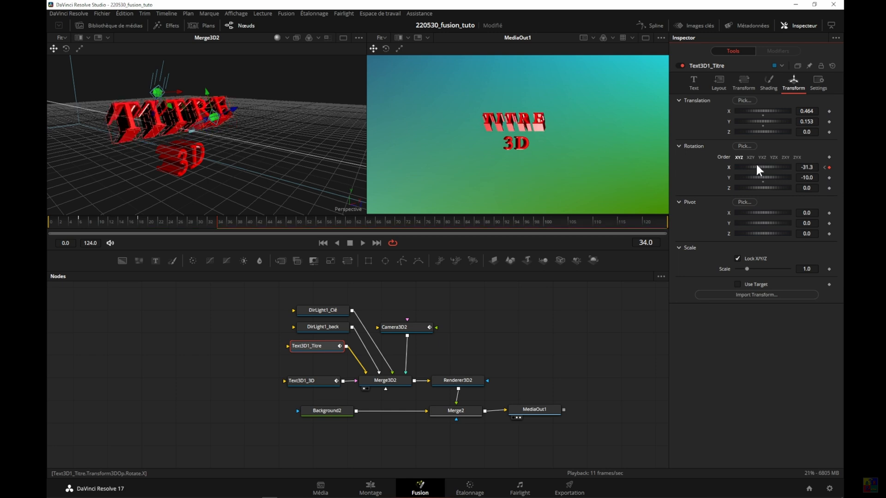
click(807, 167)
text(-20)
key(Tab)
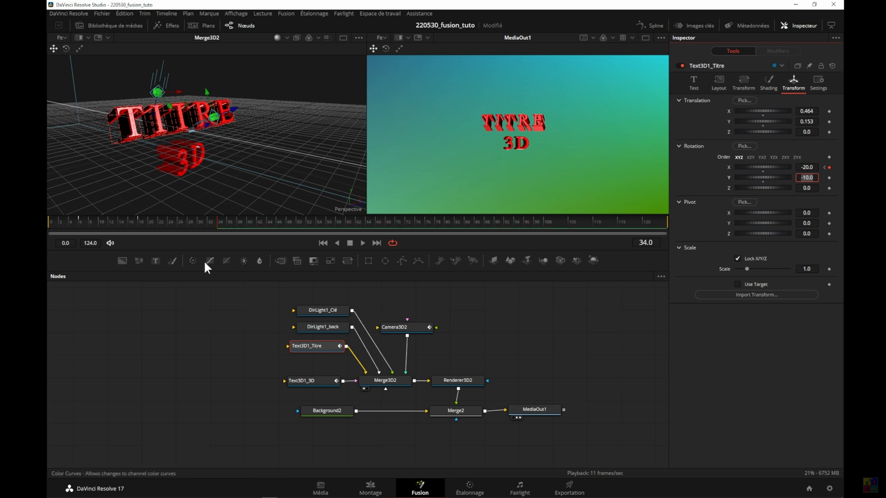
- At frame 50, keyframe Text3D1_Titre's X rotation back to 0
click(216, 223)
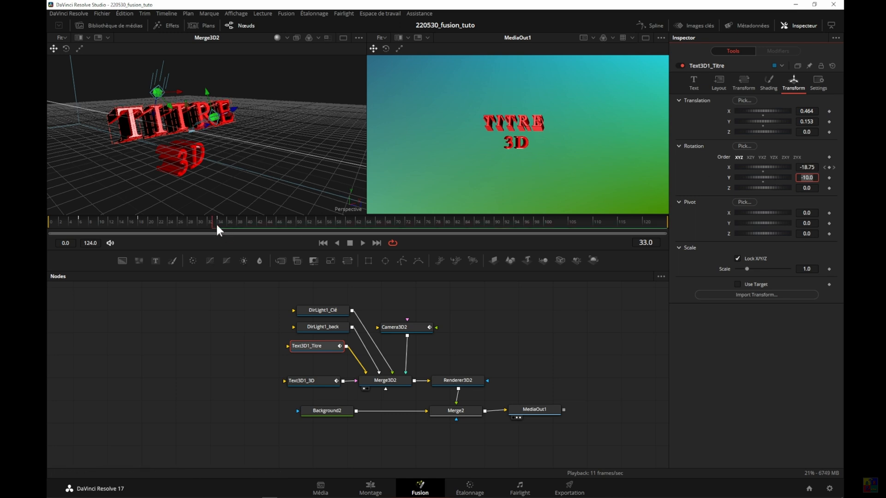
drag(216, 223, 297, 228)
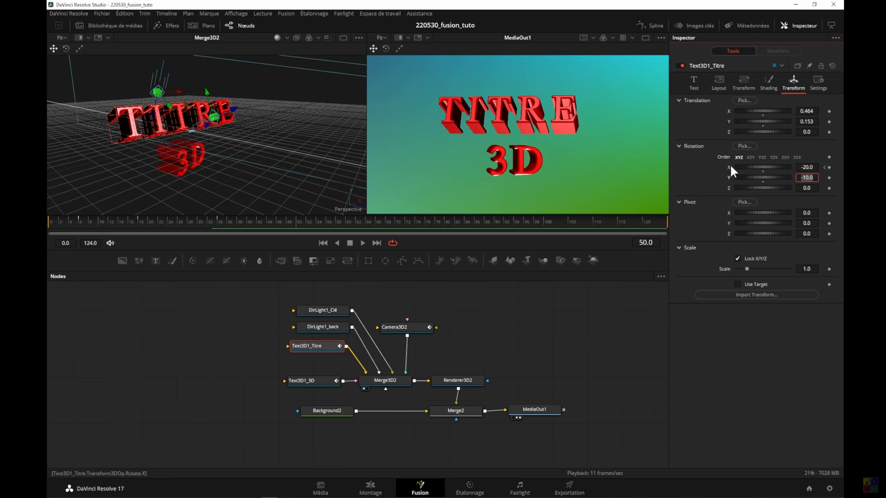
click(801, 167)
text(0)
key(Tab)
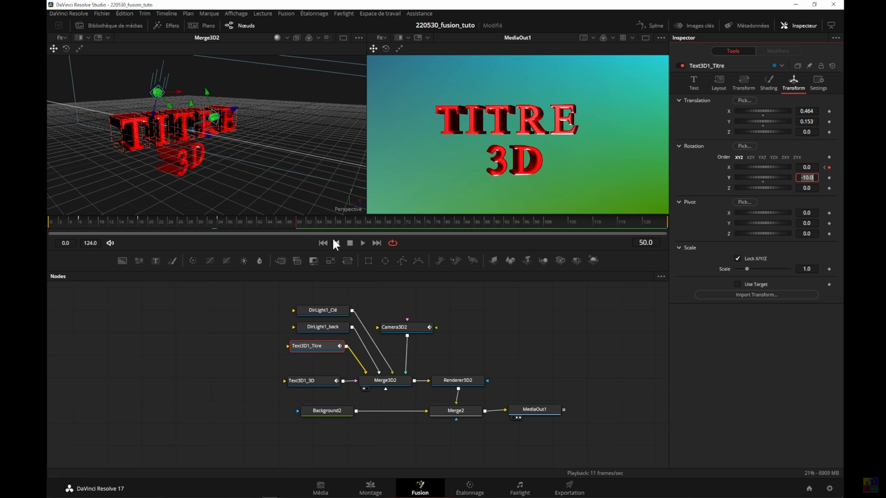
- Play the composition from the first frame to check the TITRE text's rotation, then return near the start
click(324, 242)
click(363, 242)
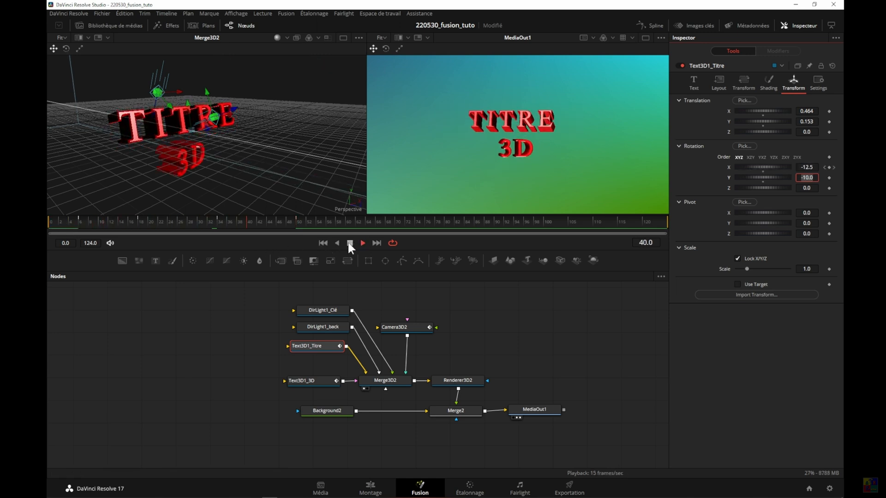
click(349, 242)
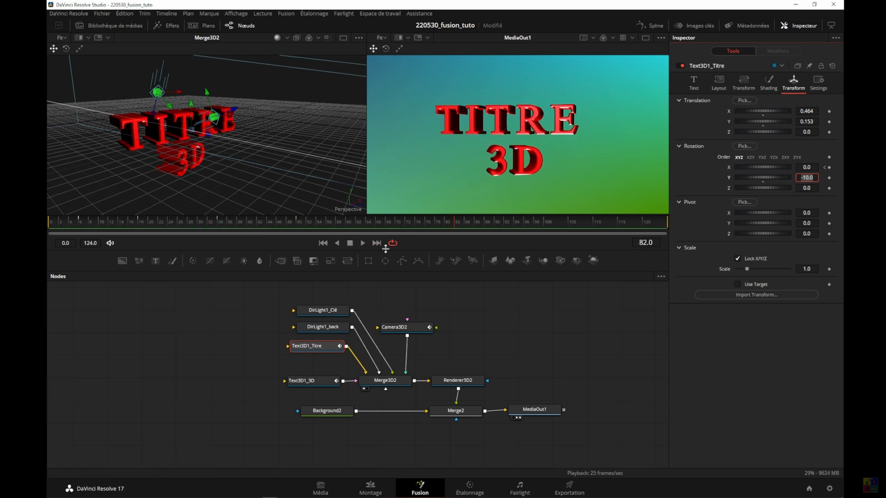
drag(454, 225, 56, 239)
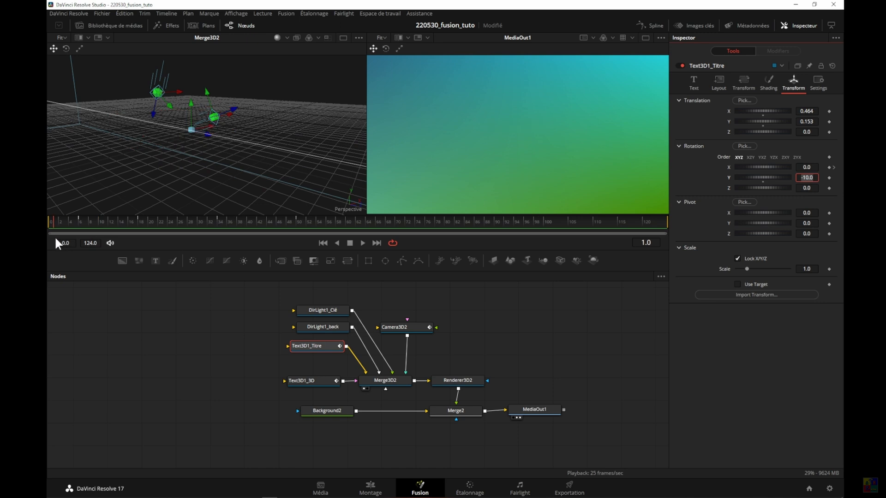
- At frame 34, keyframe Text3D1_3D's X rotation at 0
drag(110, 239, 220, 234)
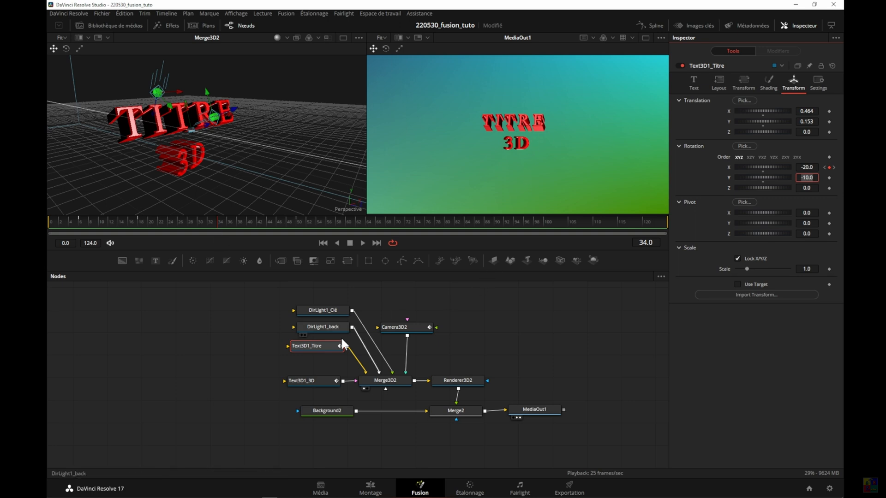
click(322, 325)
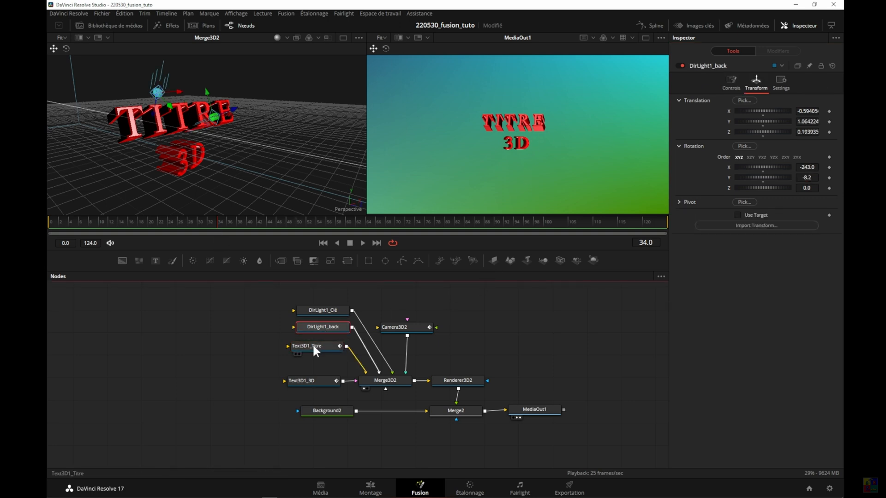
click(312, 345)
click(312, 381)
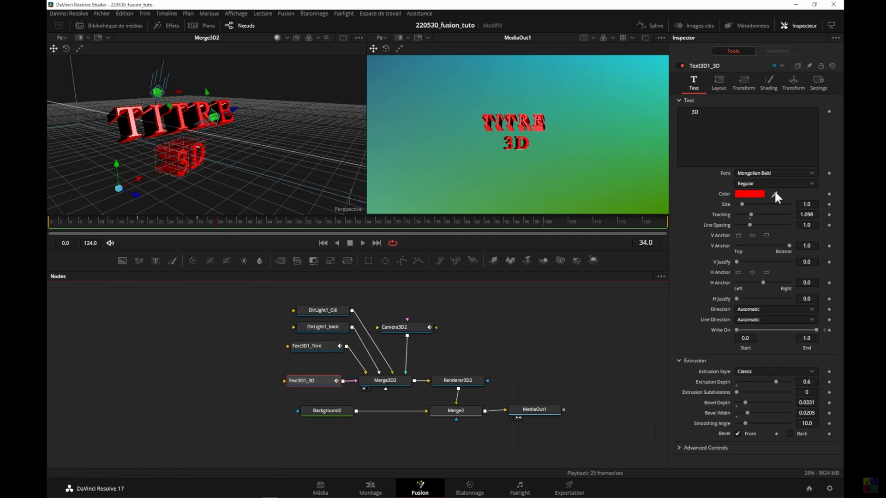
click(793, 84)
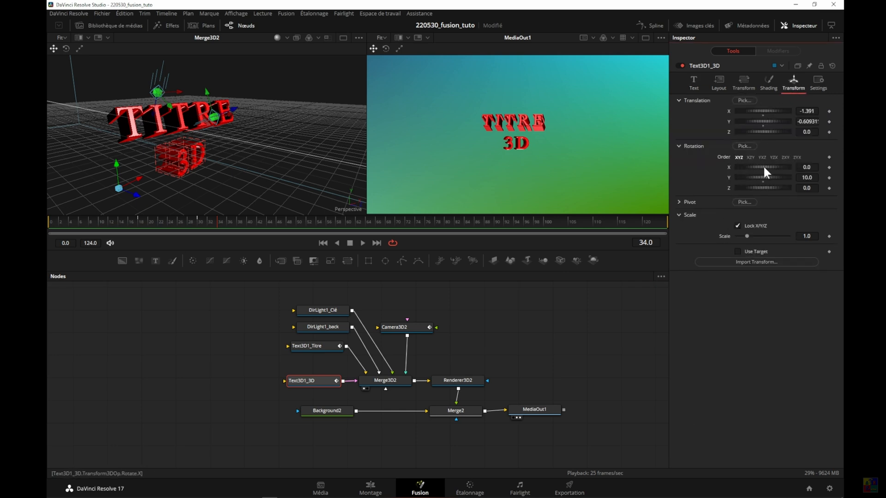
drag(757, 165, 757, 167)
double_click(729, 167)
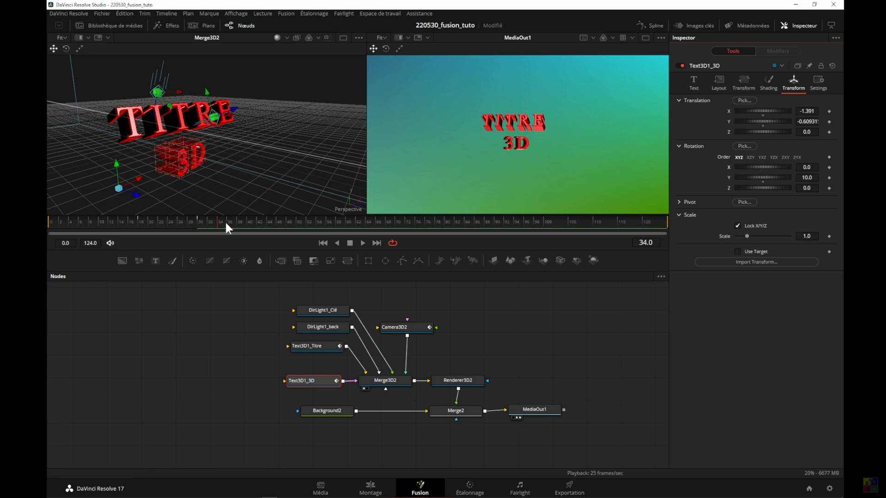
click(829, 167)
- At frame 44, keyframe Text3D1_3D's X rotation at 20
drag(218, 222, 270, 224)
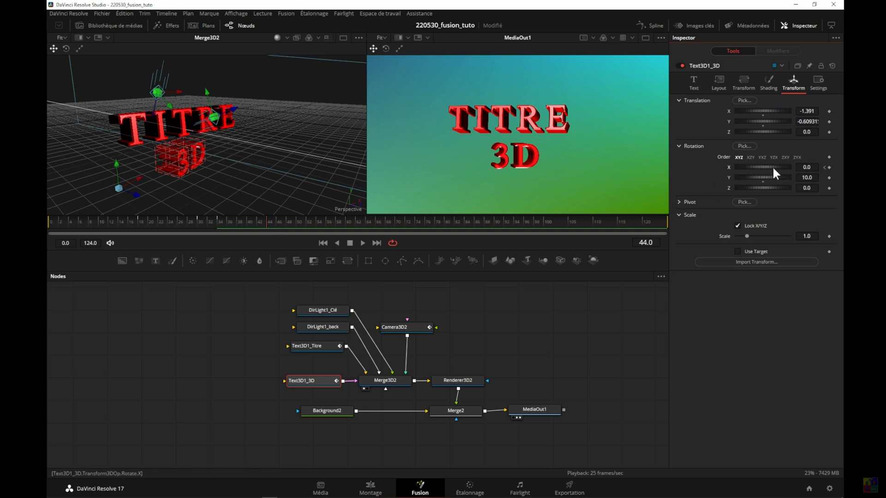
drag(772, 166, 775, 168)
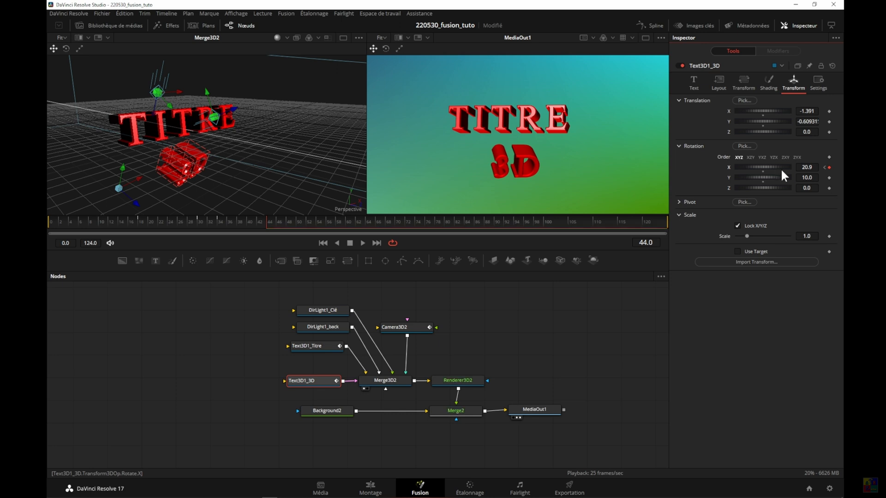
click(807, 167)
text(20)
key(Tab)
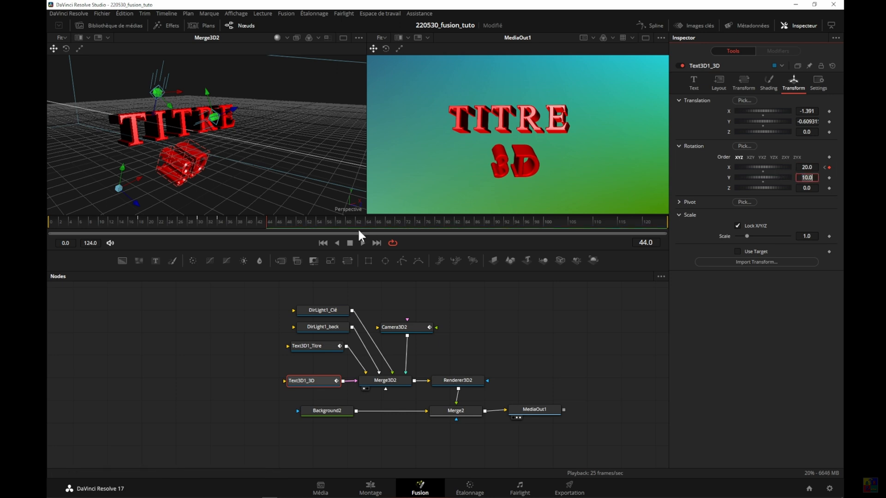
- At frame 54, keyframe Text3D1_3D's X rotation back to 0 and play the composition from the first frame
drag(268, 220, 316, 228)
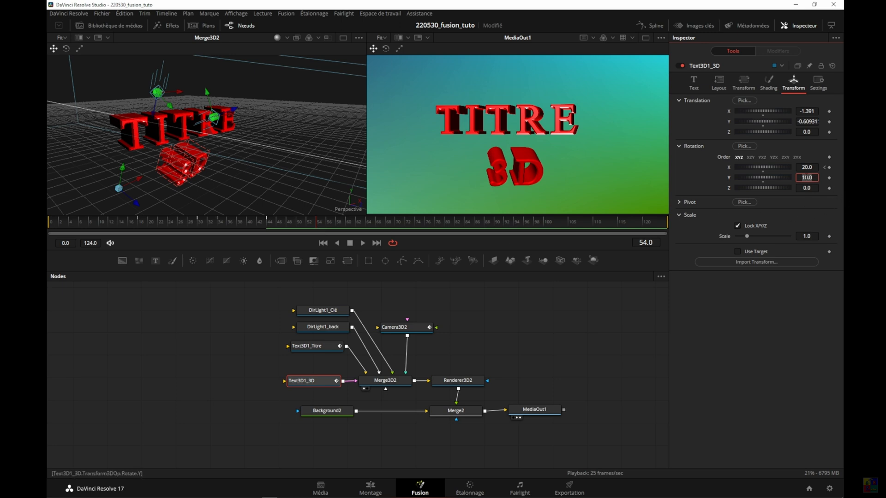
click(803, 167)
text(0)
key(Tab)
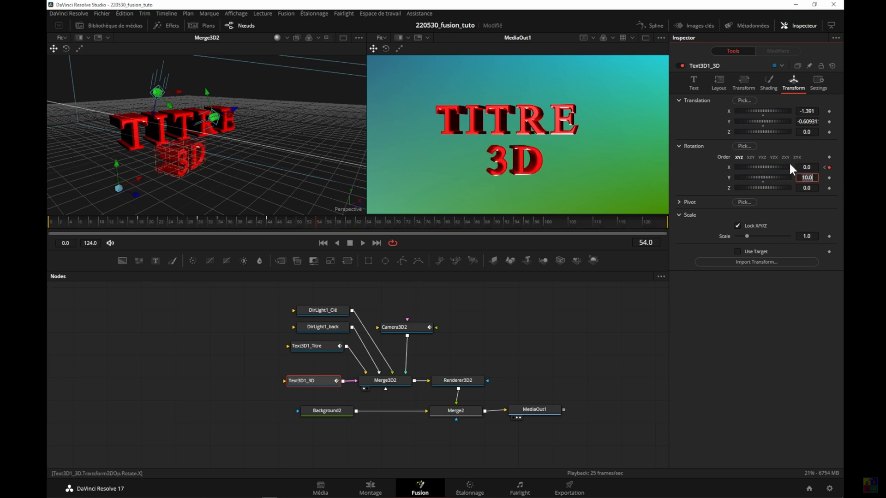
click(323, 242)
click(363, 242)
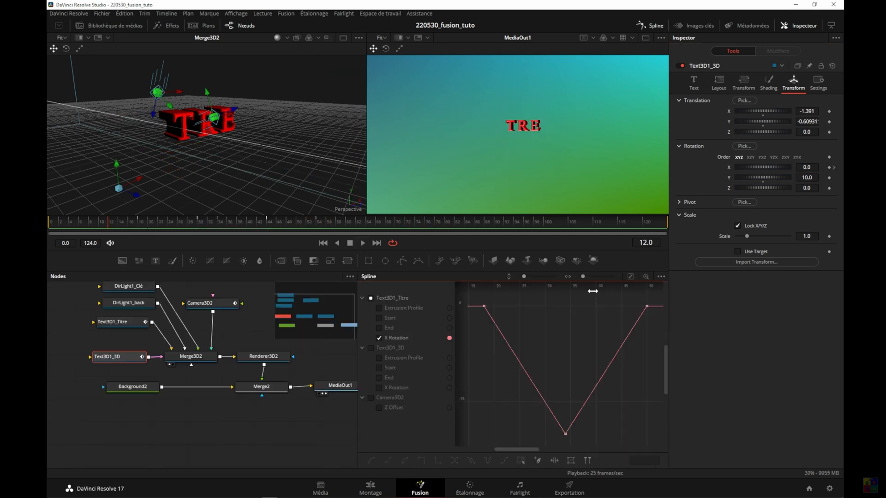
- Smooth all X Rotation keyframes of Text3D1_Titre in the spline graph and play the composition from frame 0
drag(476, 296, 652, 444)
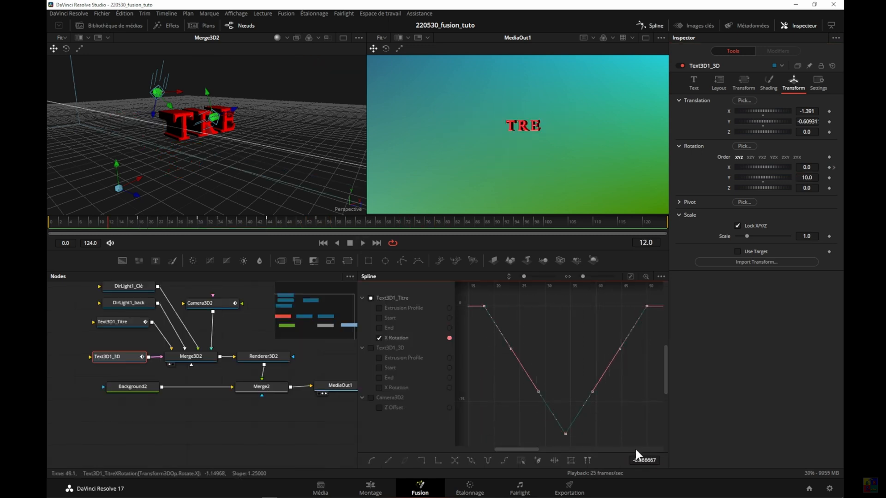
click(368, 462)
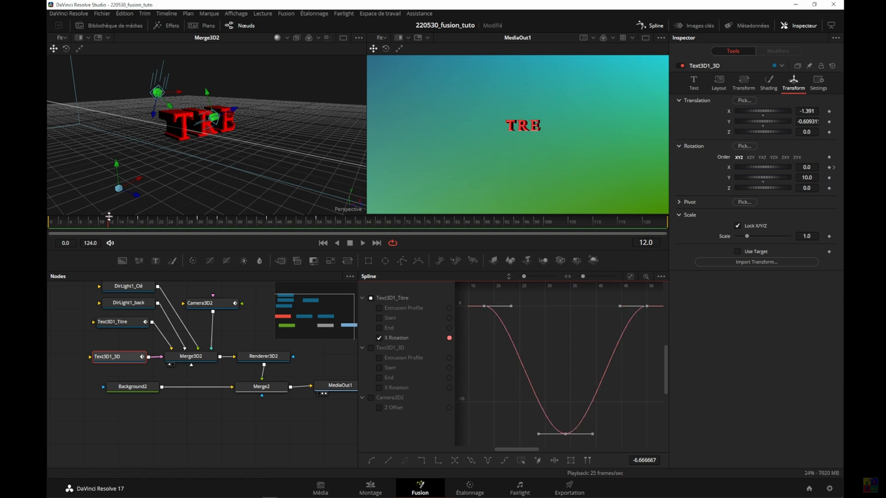
drag(109, 223, 52, 223)
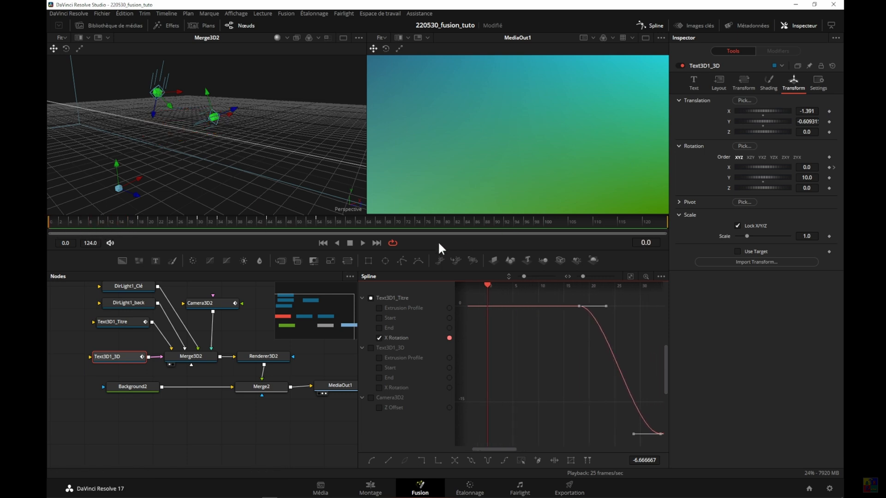
click(363, 243)
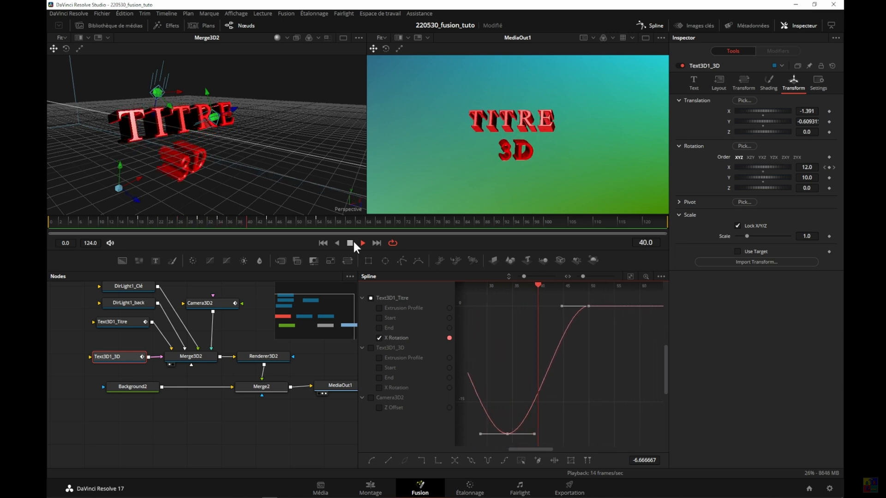
click(352, 242)
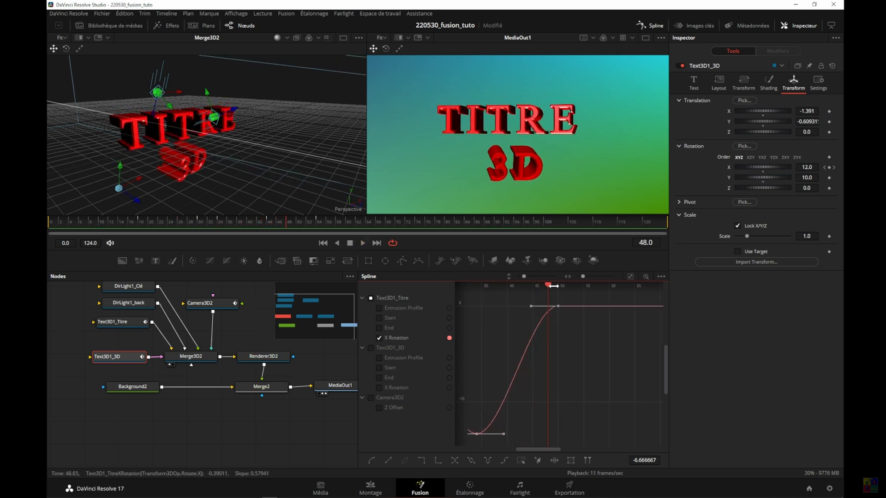
- Show only Text3D1_3D's X Rotation curve in the spline graph and smooth all its keyframes
click(371, 298)
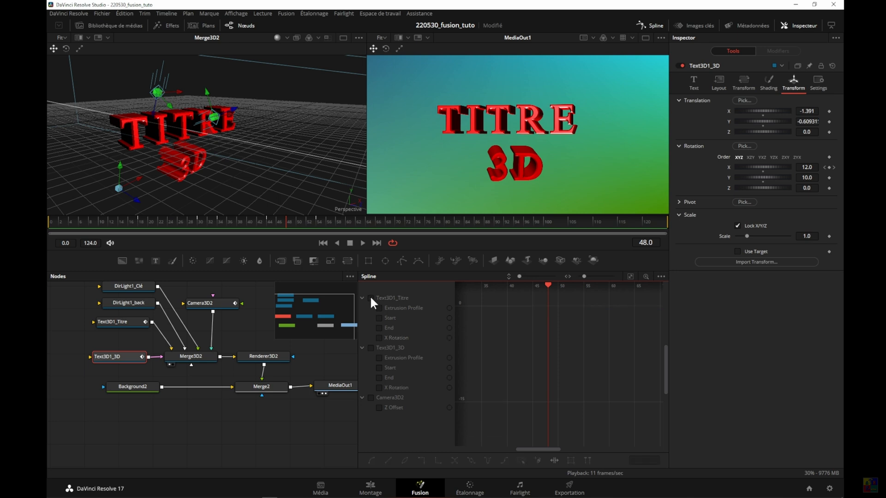
click(371, 348)
click(377, 387)
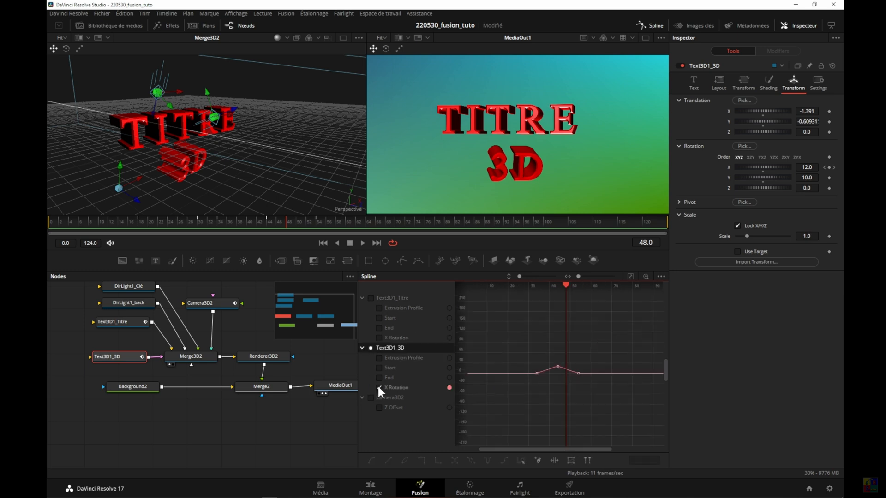
drag(527, 382, 605, 406)
click(372, 458)
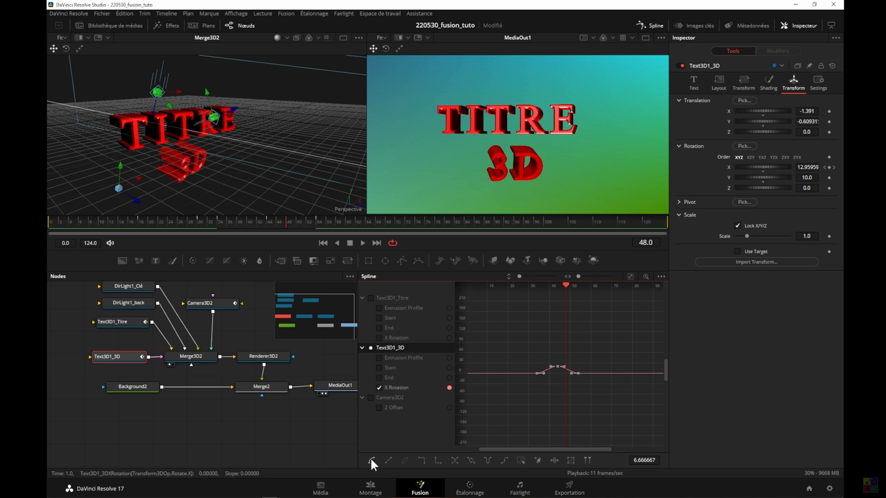